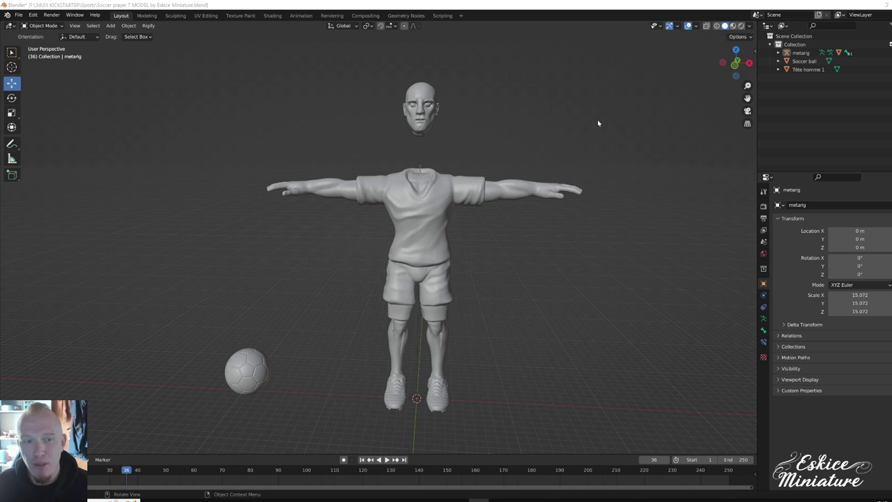
# Face the player in Front Orthographic view and bring up the Add menu (Shift+A) at Image > Reference
pyautogui.moveTo(511, 139); pyautogui.dragTo(507, 147, button='middle')
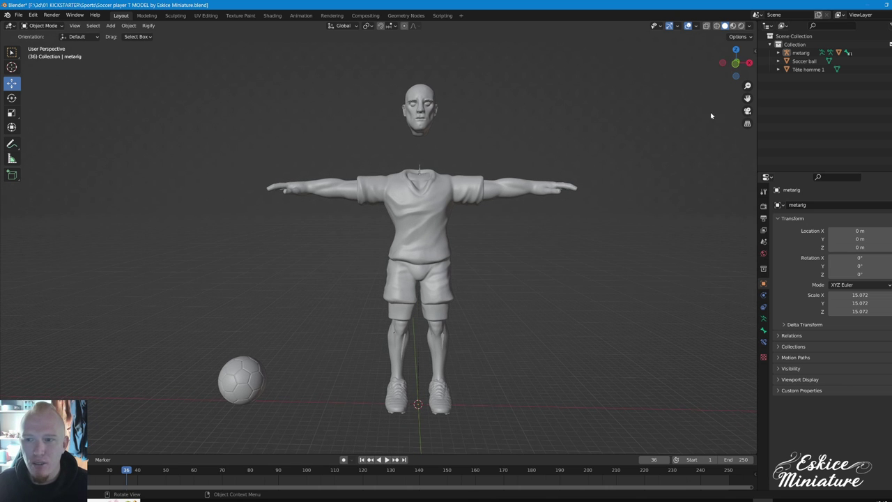
pyautogui.click(735, 63)
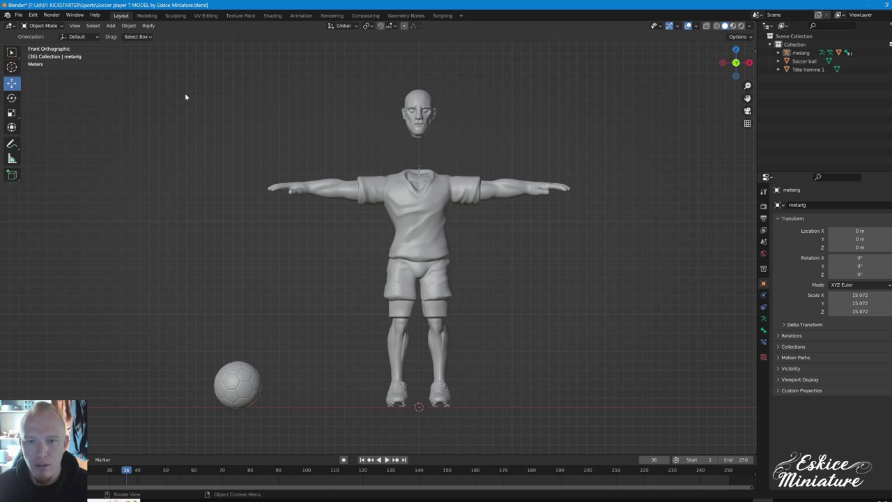
pyautogui.moveTo(416, 155)
pyautogui.mouseDown(button='middle')
pyautogui.moveTo(430, 161)
pyautogui.moveTo(419, 157)
pyautogui.mouseUp(button='middle')
pyautogui.scroll(-1, 430, 161)
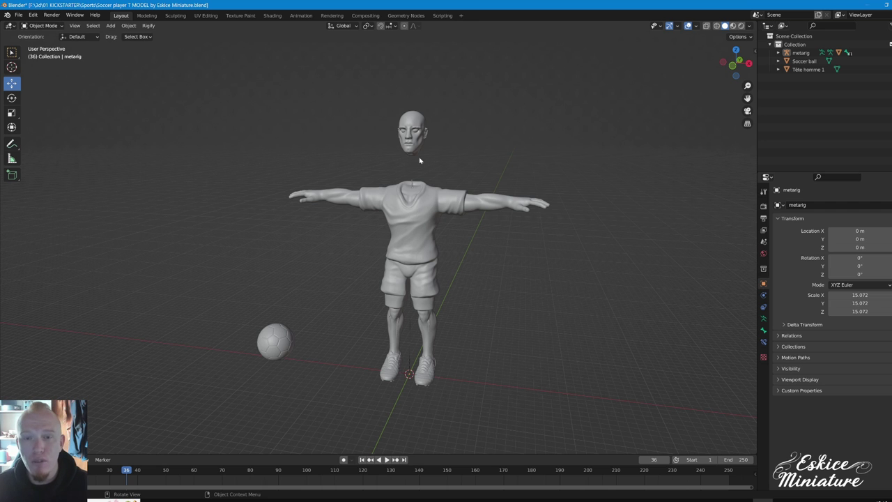
pyautogui.moveTo(438, 165); pyautogui.dragTo(542, 183, button='middle')
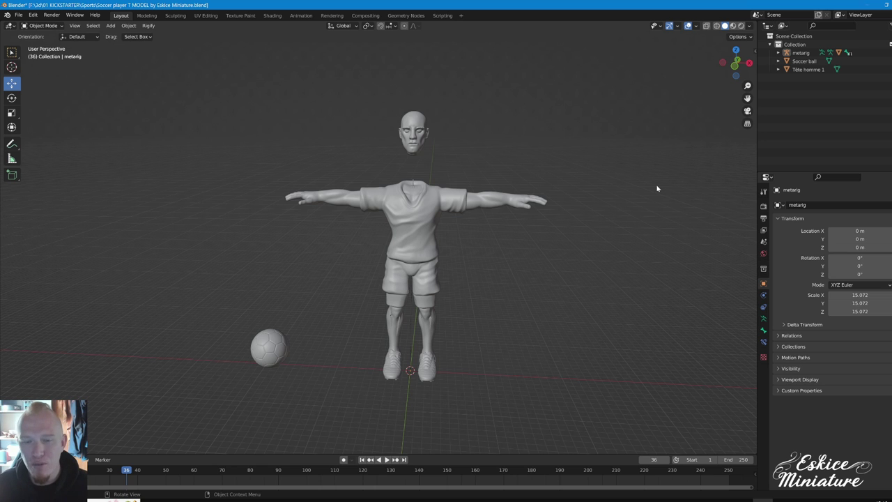
pyautogui.moveTo(568, 175); pyautogui.dragTo(582, 171, button='middle')
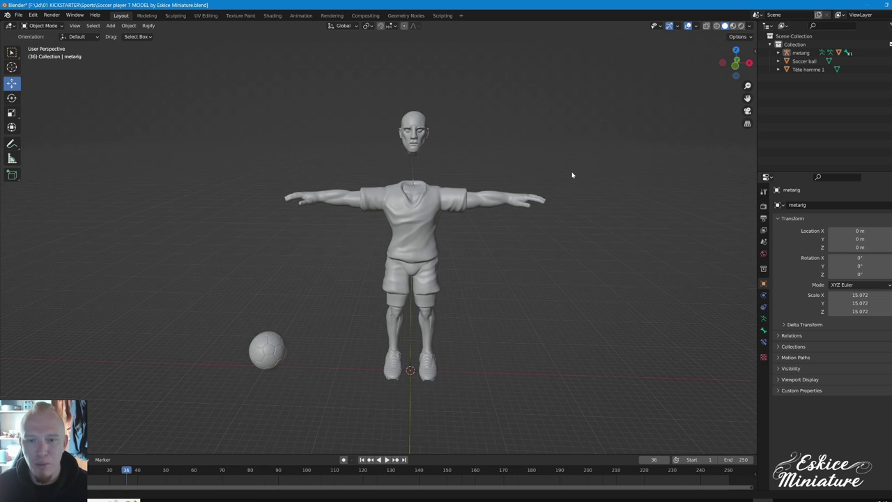
pyautogui.click(737, 67)
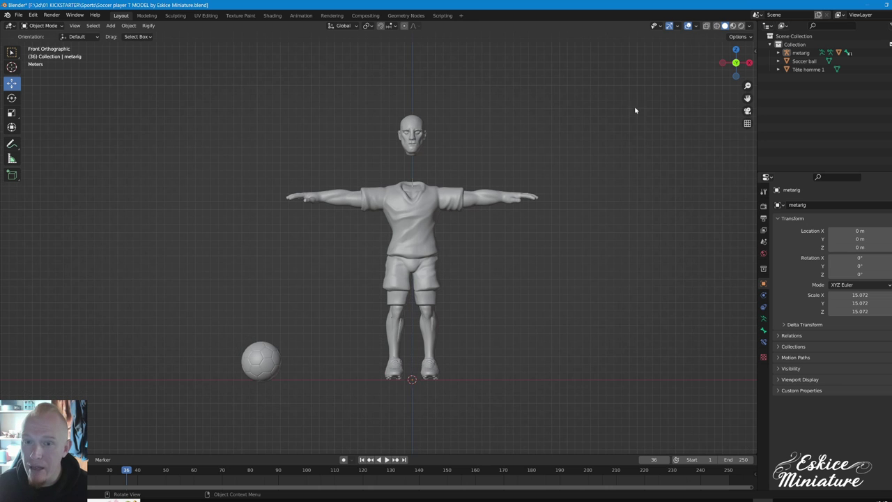
pyautogui.keyDown('shift'); pyautogui.moveTo(496, 147); pyautogui.dragTo(512, 149, button='middle'); pyautogui.keyUp('shift')
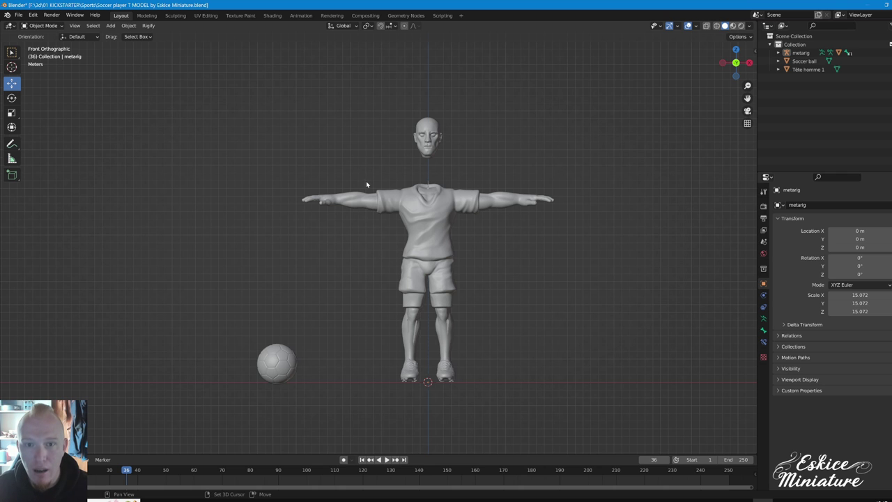
pyautogui.hotkey('shift', 'a')
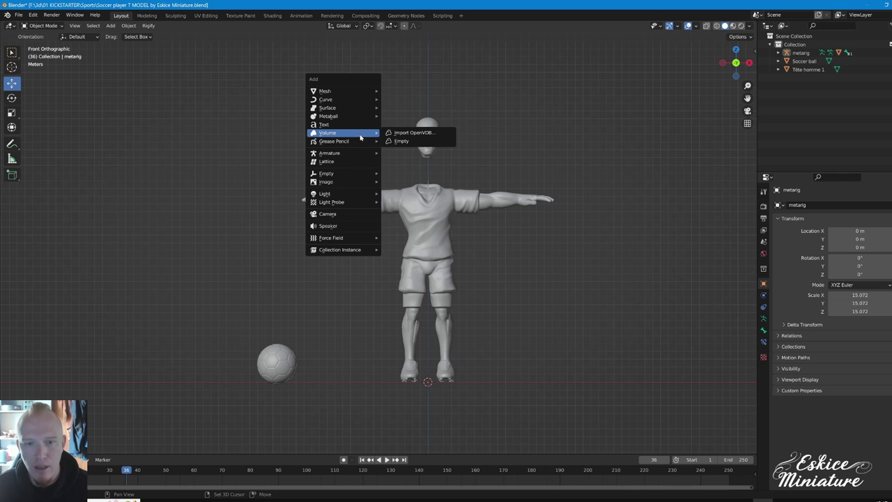
pyautogui.moveTo(342, 181)
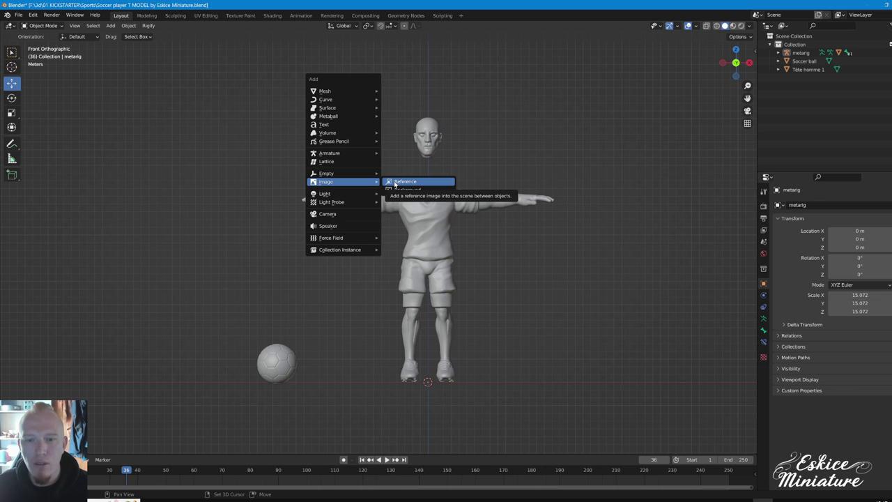
# Add 'Image pose exemple 1.jpg' as a reference image Empty
pyautogui.click(396, 184)
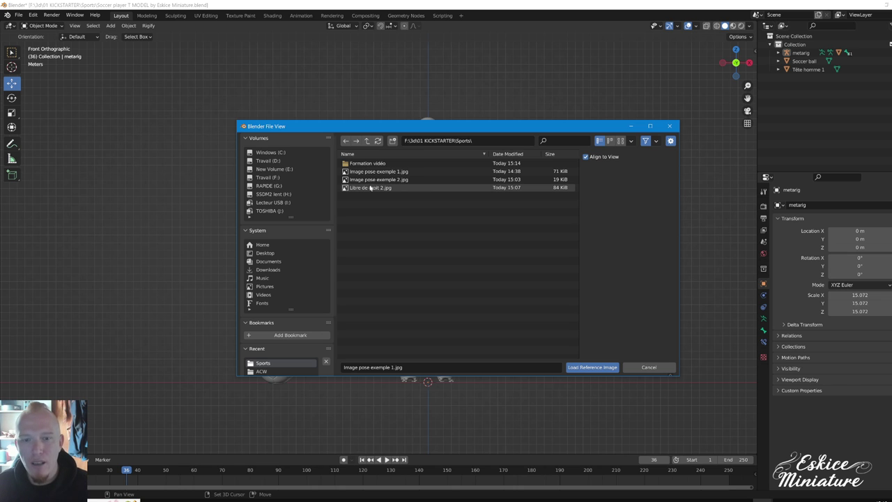
pyautogui.click(380, 172)
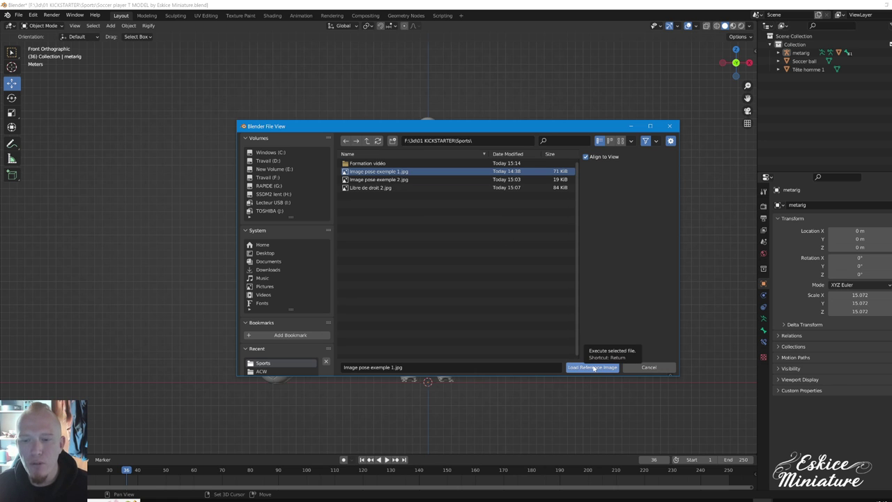
pyautogui.click(593, 368)
pyautogui.moveTo(514, 342)
pyautogui.mouseDown(button='middle')
pyautogui.moveTo(555, 363)
pyautogui.moveTo(465, 305)
pyautogui.mouseUp(button='middle')
# Raise the reference image off the floor to about thigh height behind the player
pyautogui.scroll(3, 555, 363)
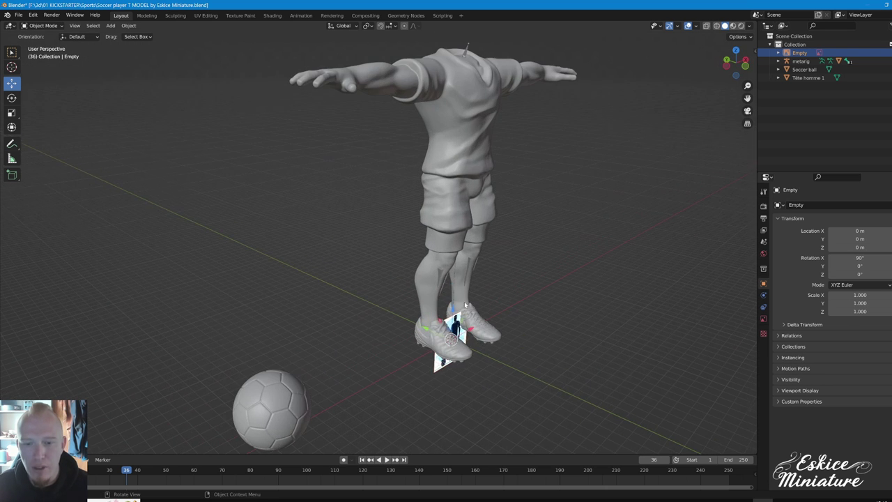
pyautogui.moveTo(503, 359)
pyautogui.mouseDown(button='middle')
pyautogui.moveTo(531, 360)
pyautogui.moveTo(434, 348)
pyautogui.moveTo(542, 350)
pyautogui.mouseUp(button='middle')
pyautogui.moveTo(401, 290); pyautogui.dragTo(456, 293, button='middle')
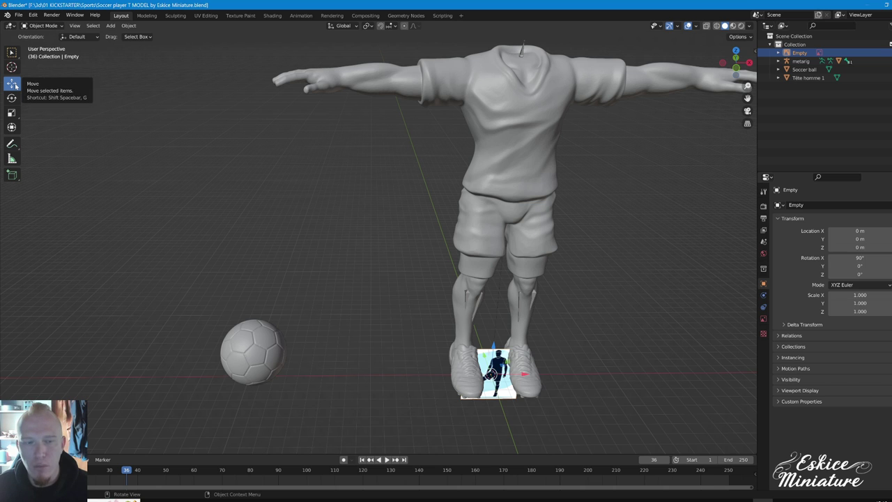
pyautogui.moveTo(494, 344); pyautogui.dragTo(493, 315)
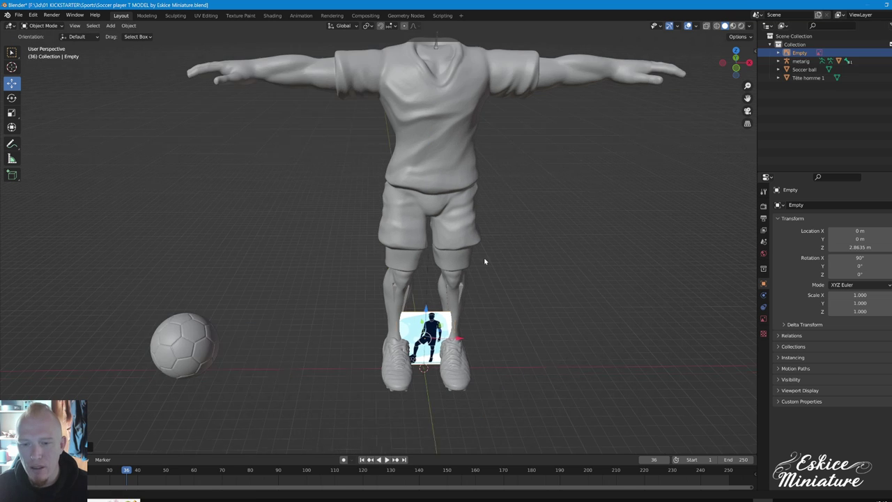
pyautogui.moveTo(583, 235); pyautogui.dragTo(403, 297, button='middle')
pyautogui.moveTo(403, 297)
pyautogui.mouseDown()
pyautogui.moveTo(381, 239)
pyautogui.moveTo(266, 195)
pyautogui.mouseUp()
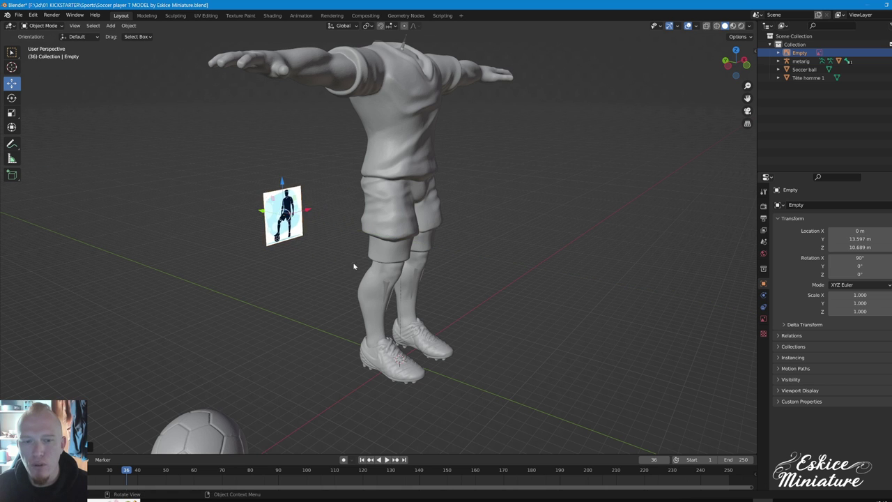
pyautogui.moveTo(355, 267); pyautogui.dragTo(329, 264, button='middle')
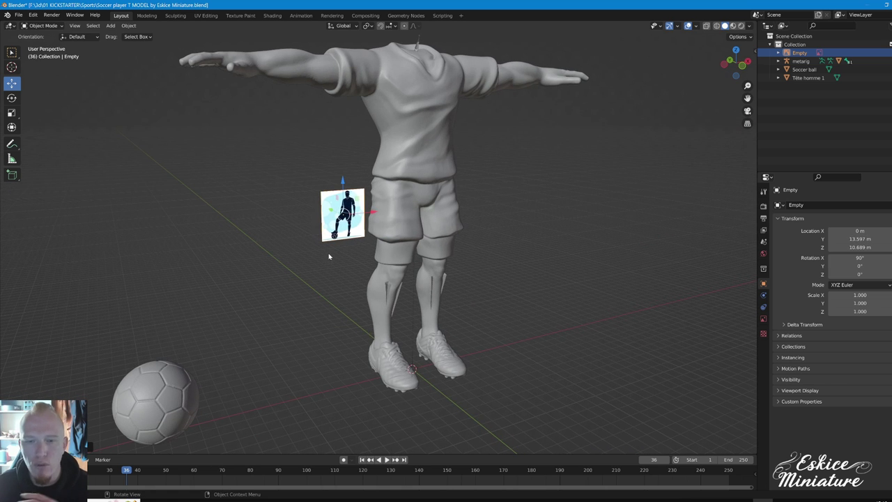
pyautogui.moveTo(329, 263)
pyautogui.mouseDown(button='middle')
pyautogui.moveTo(336, 257)
pyautogui.moveTo(304, 249)
pyautogui.moveTo(185, 166)
pyautogui.mouseUp(button='middle')
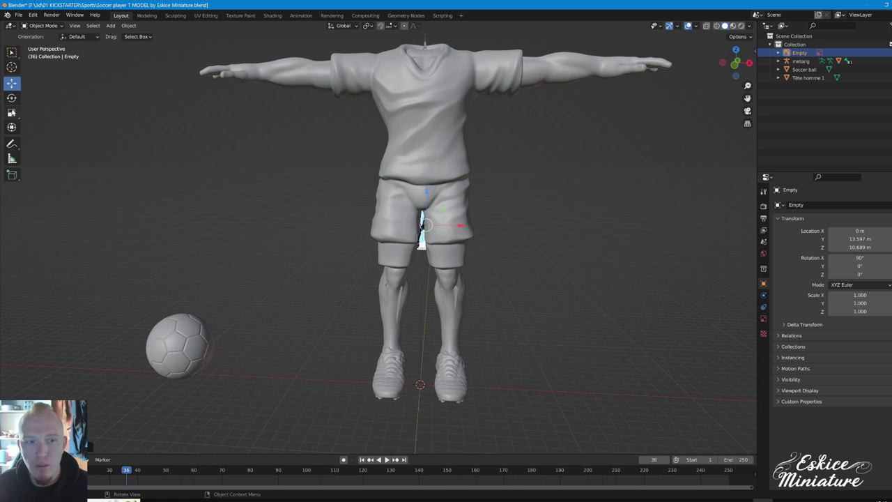
# Scale the reference image up several times over
pyautogui.click(12, 112)
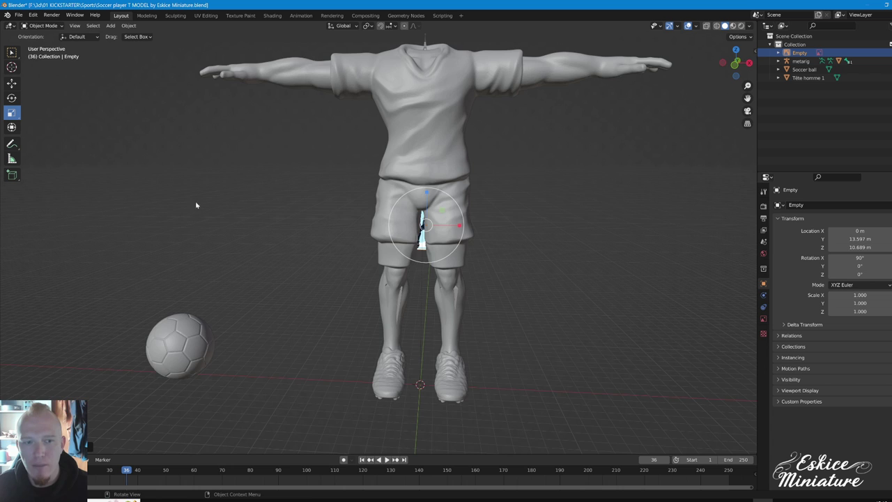
pyautogui.moveTo(195, 201); pyautogui.dragTo(303, 203, button='middle')
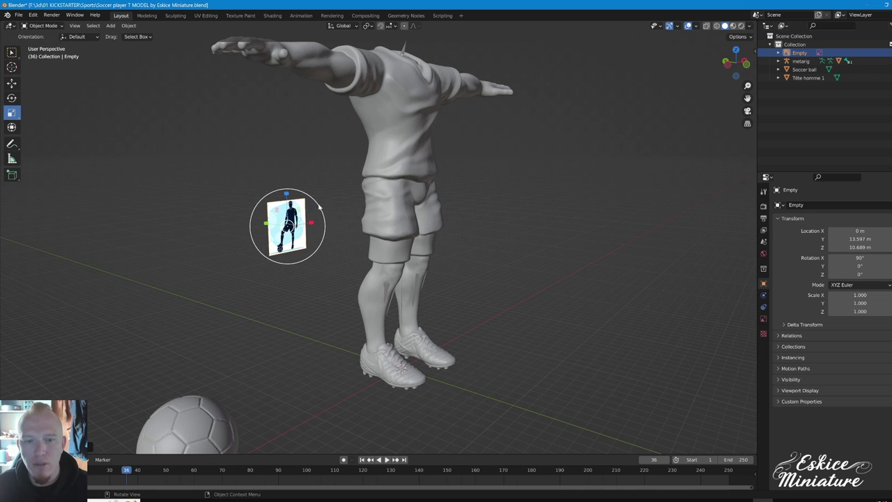
pyautogui.moveTo(318, 207)
pyautogui.mouseDown()
pyautogui.moveTo(496, 143)
pyautogui.moveTo(441, 202)
pyautogui.mouseUp()
pyautogui.moveTo(440, 202); pyautogui.dragTo(443, 196, button='middle')
pyautogui.click(11, 84)
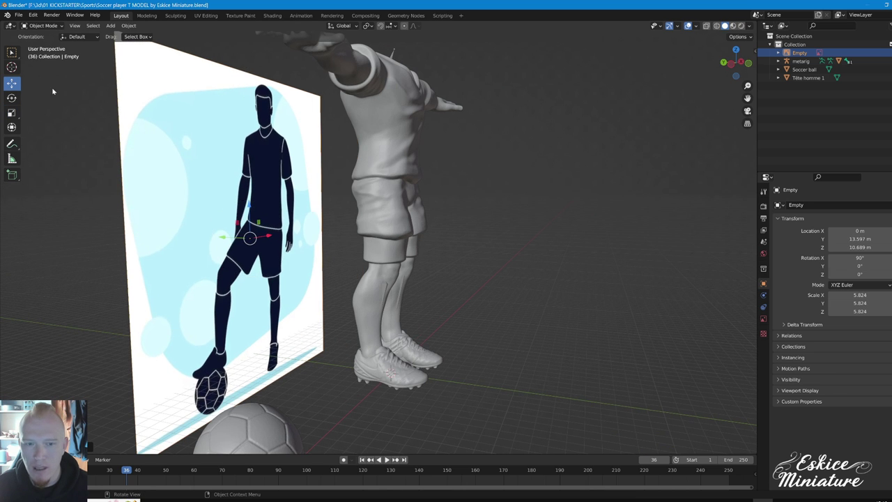
pyautogui.moveTo(409, 240)
pyautogui.mouseDown(button='middle')
pyautogui.moveTo(377, 227)
pyautogui.moveTo(432, 196)
pyautogui.mouseUp(button='middle')
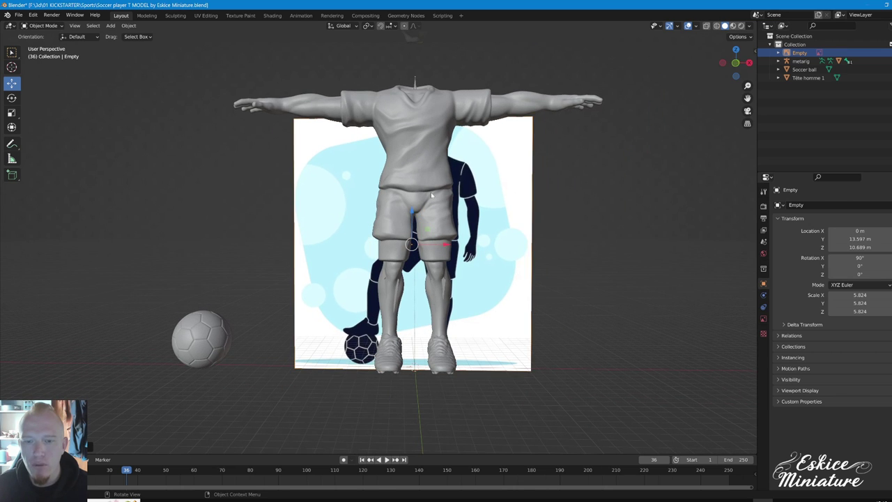
# In front view, lift and slide the image to align with the player, enlarging it to about 6.16
pyautogui.click(736, 63)
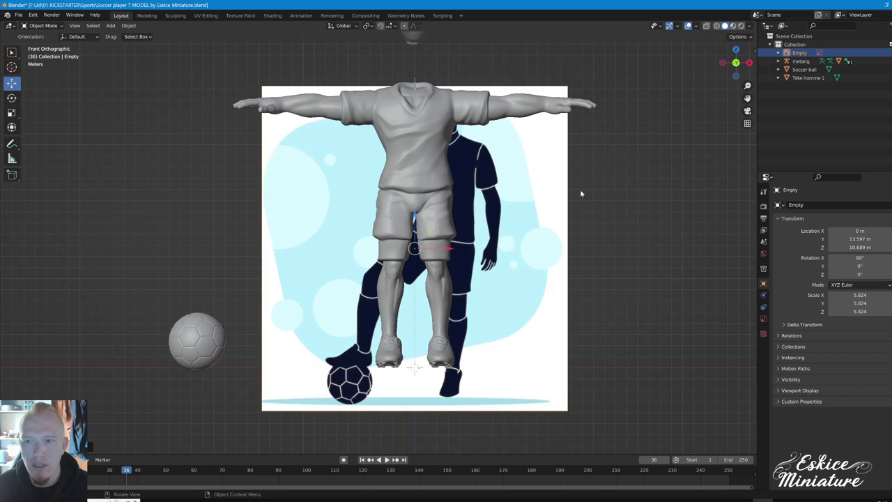
pyautogui.moveTo(414, 217); pyautogui.dragTo(423, 181)
pyautogui.click(423, 181)
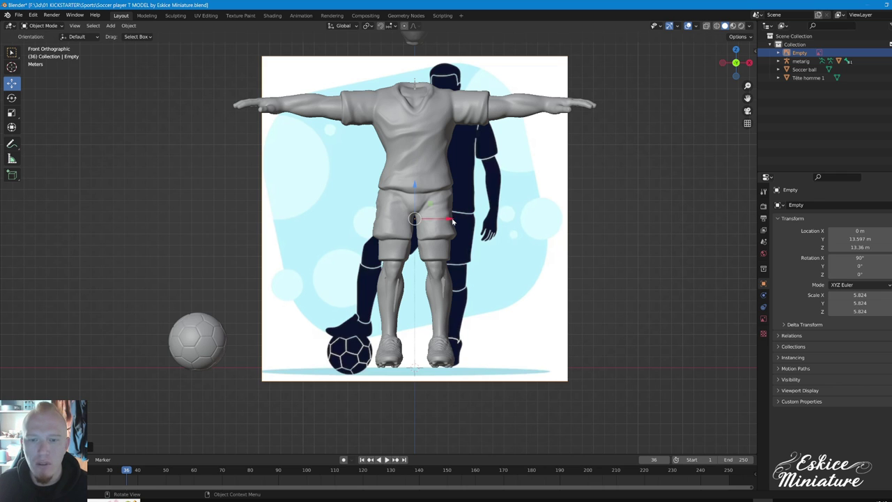
pyautogui.moveTo(452, 222); pyautogui.dragTo(431, 216)
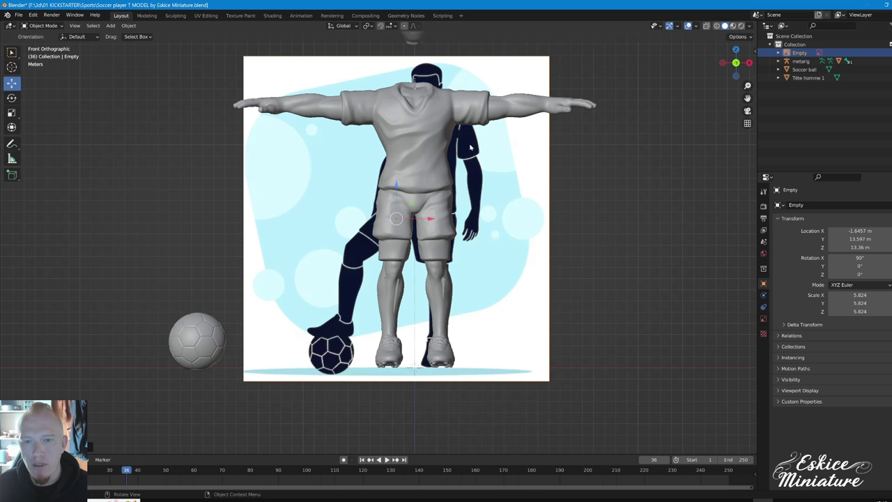
pyautogui.click(12, 113)
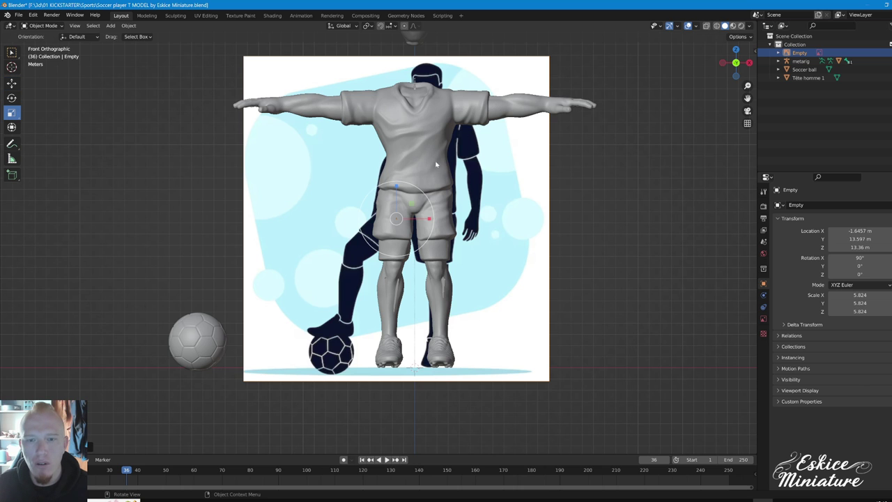
pyautogui.moveTo(425, 199); pyautogui.dragTo(399, 174)
pyautogui.click(12, 83)
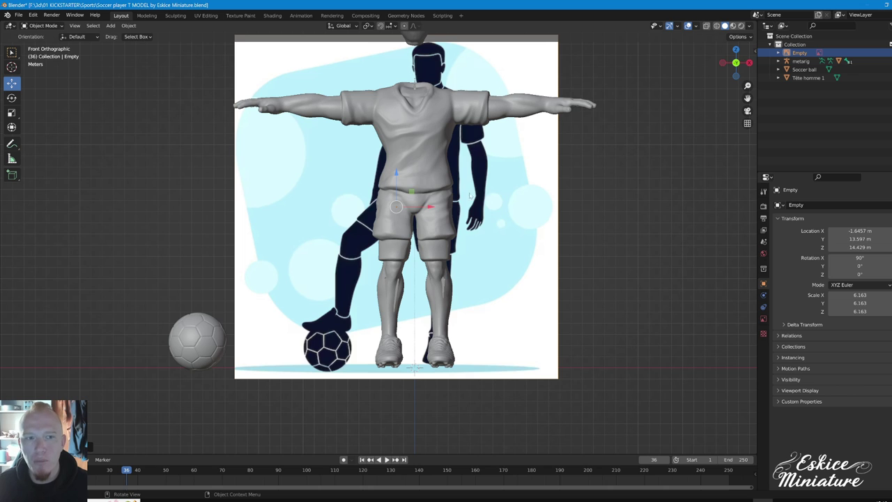
pyautogui.moveTo(469, 195)
pyautogui.mouseDown(button='middle')
pyautogui.moveTo(469, 234)
pyautogui.moveTo(442, 247)
pyautogui.moveTo(474, 152)
pyautogui.mouseUp(button='middle')
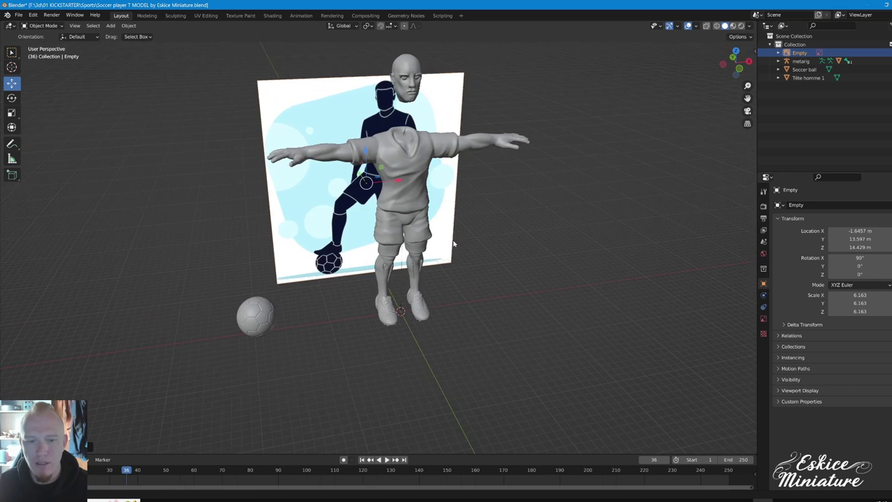
pyautogui.click(738, 63)
pyautogui.scroll(2, 302, 293)
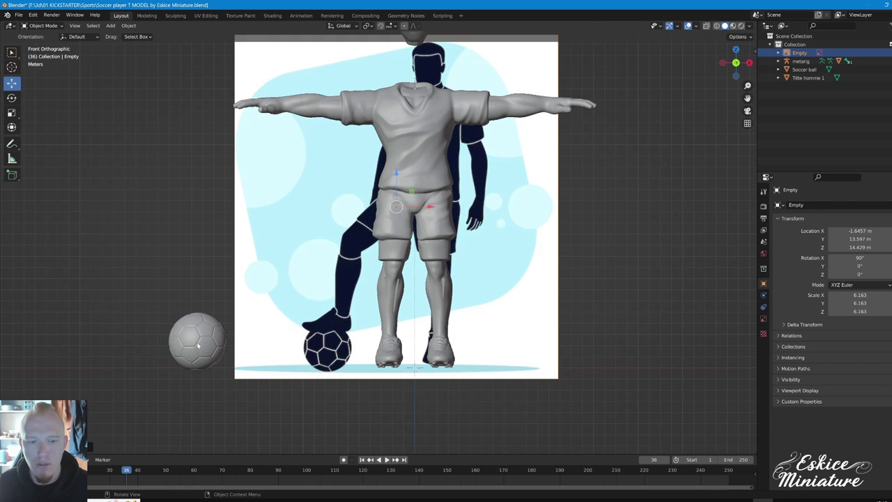
# Move the soccer ball under the silhouette's raised foot and forward of the feet
pyautogui.click(198, 346)
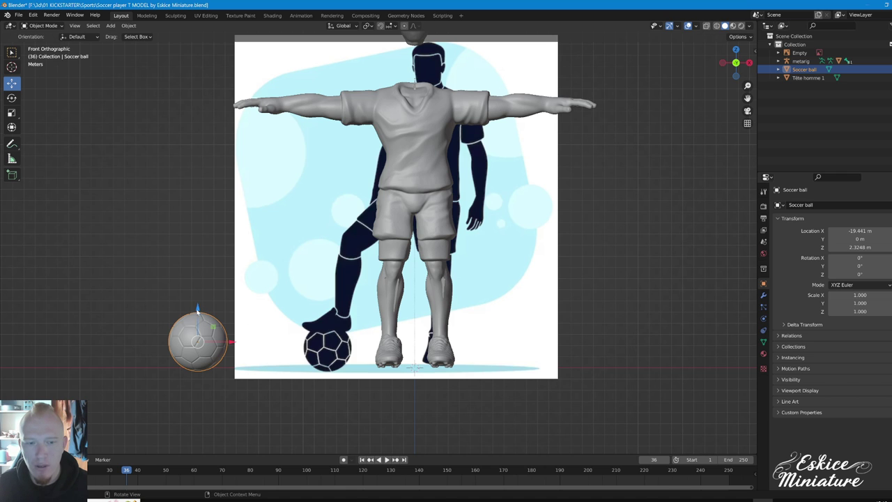
pyautogui.moveTo(198, 311); pyautogui.dragTo(197, 307)
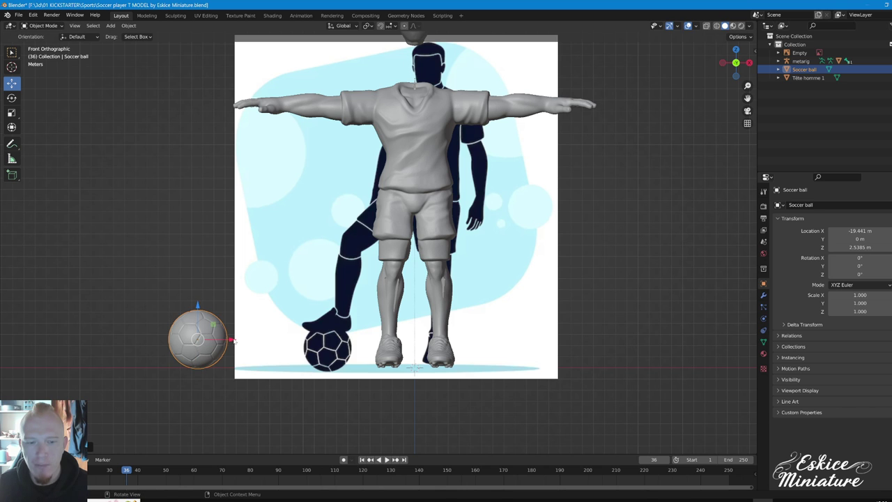
pyautogui.moveTo(235, 341); pyautogui.dragTo(365, 338)
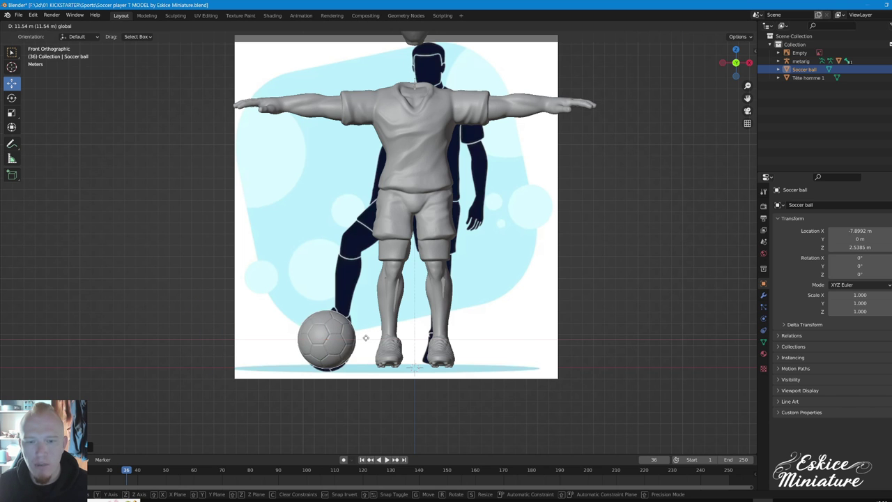
pyautogui.moveTo(366, 338); pyautogui.dragTo(362, 339)
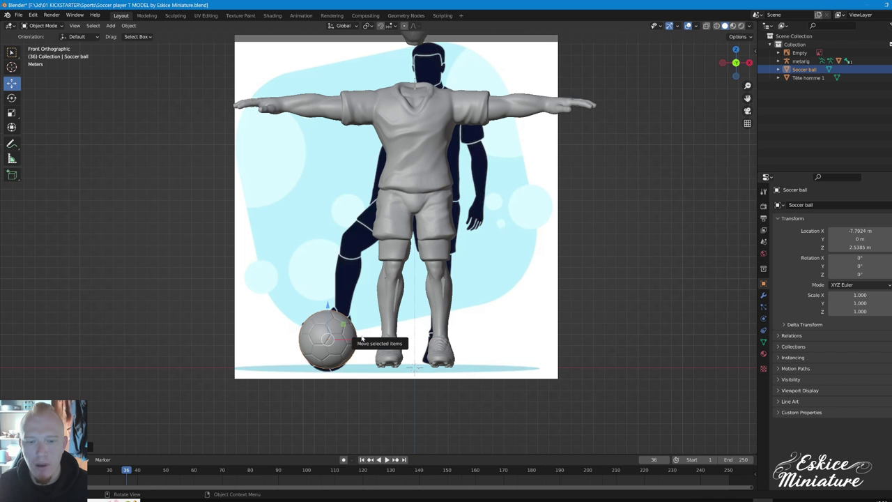
pyautogui.moveTo(368, 336); pyautogui.dragTo(465, 321, button='middle')
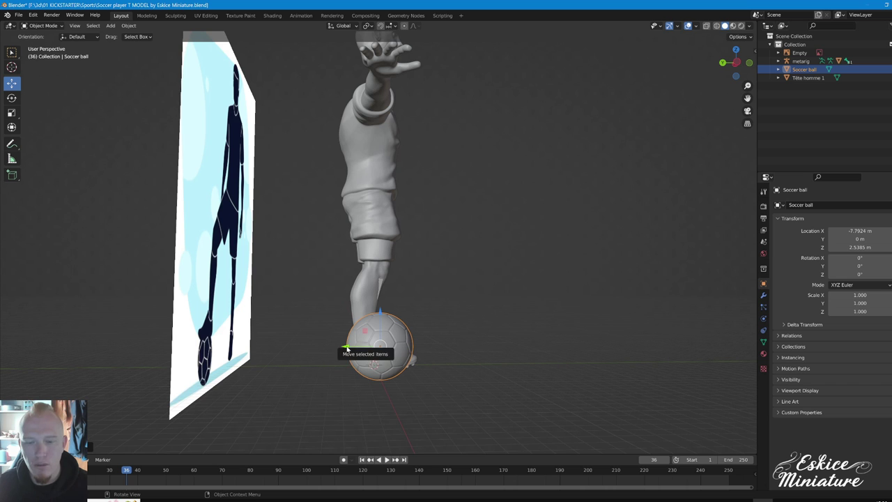
pyautogui.moveTo(347, 348); pyautogui.dragTo(414, 344)
# Pull the ball back beside the feet at Y -3.6146 m, then select the character rig
pyautogui.moveTo(414, 344); pyautogui.dragTo(243, 210, button='middle')
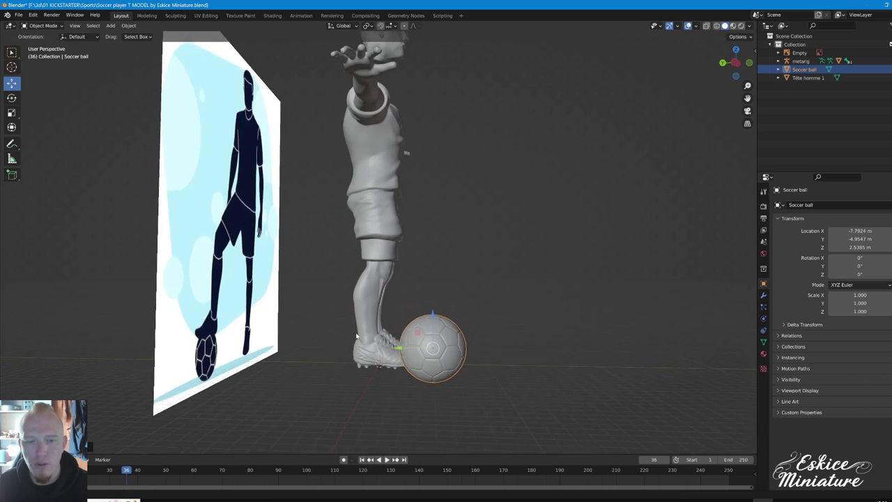
pyautogui.moveTo(246, 253); pyautogui.dragTo(365, 281, button='middle')
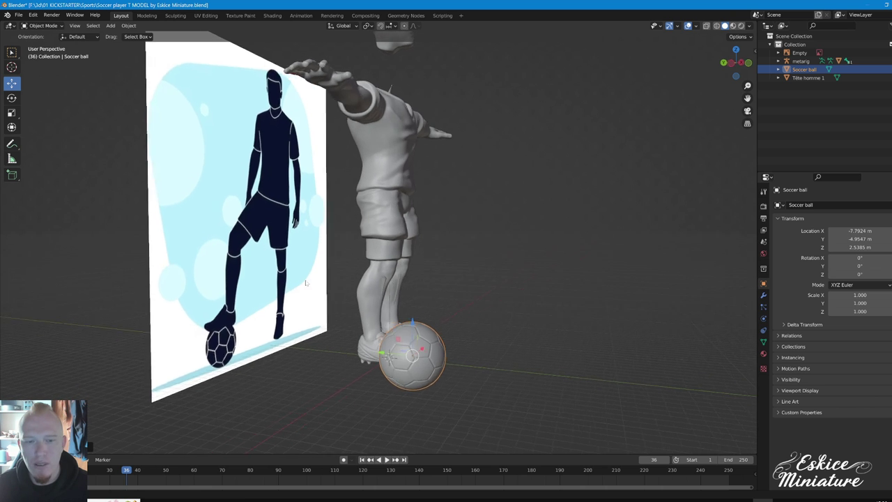
pyautogui.moveTo(413, 349); pyautogui.dragTo(453, 299)
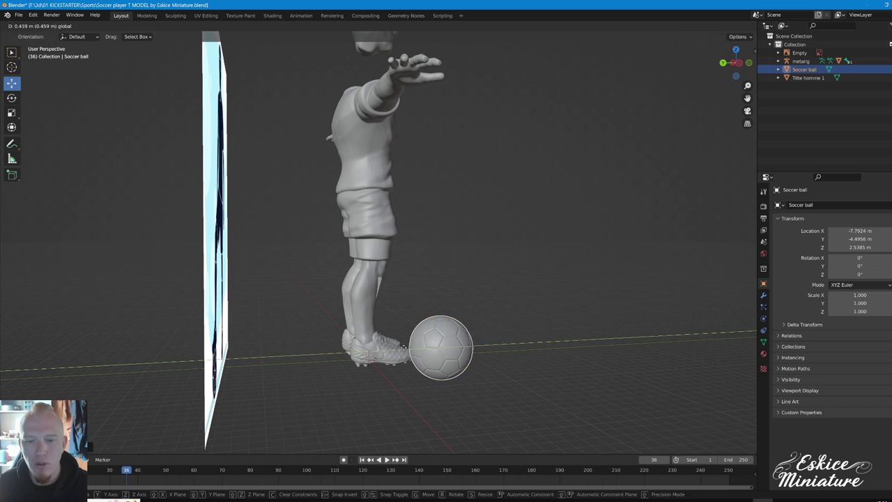
pyautogui.moveTo(453, 300)
pyautogui.mouseDown(button='middle')
pyautogui.moveTo(418, 299)
pyautogui.moveTo(387, 274)
pyautogui.moveTo(496, 338)
pyautogui.moveTo(477, 243)
pyautogui.mouseUp(button='middle')
pyautogui.click(496, 338)
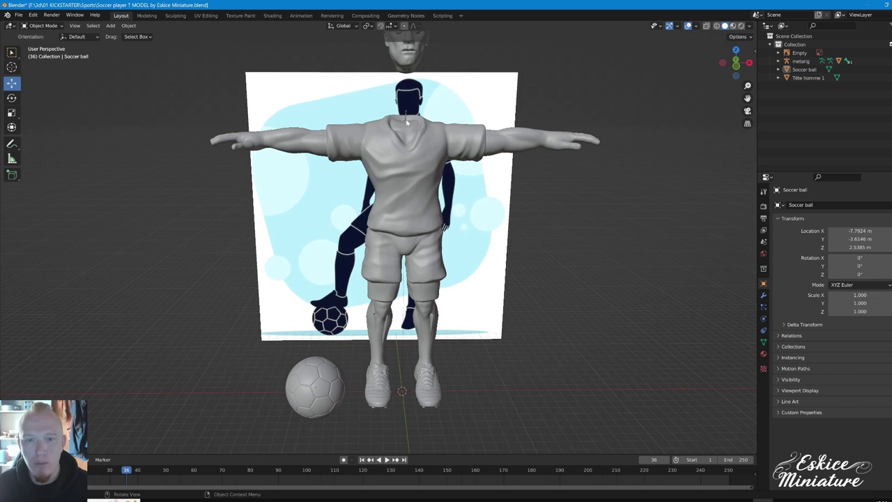
pyautogui.click(405, 121)
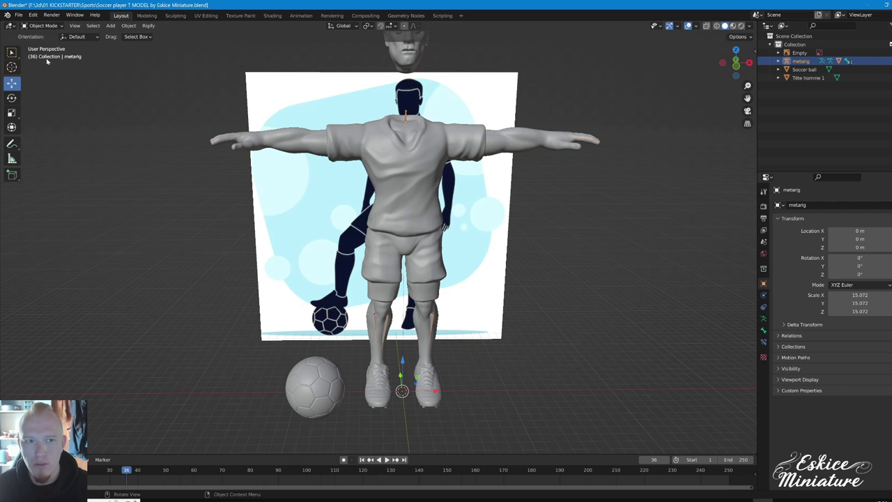
# Box-select the headless player body mesh and its metarig together
pyautogui.click(54, 27)
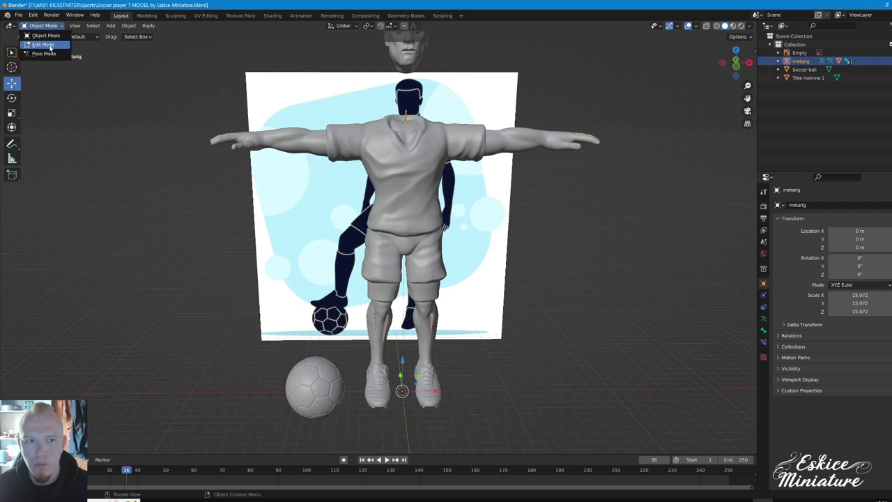
pyautogui.click(48, 55)
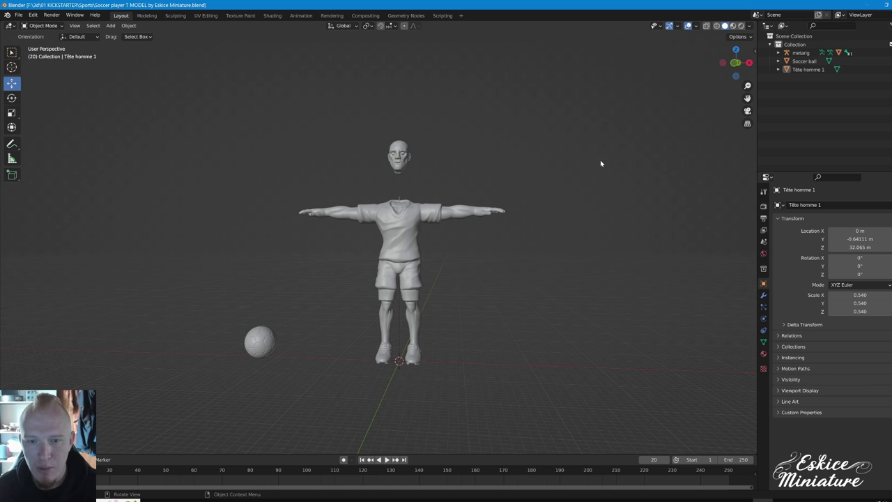
pyautogui.moveTo(531, 379); pyautogui.dragTo(296, 188)
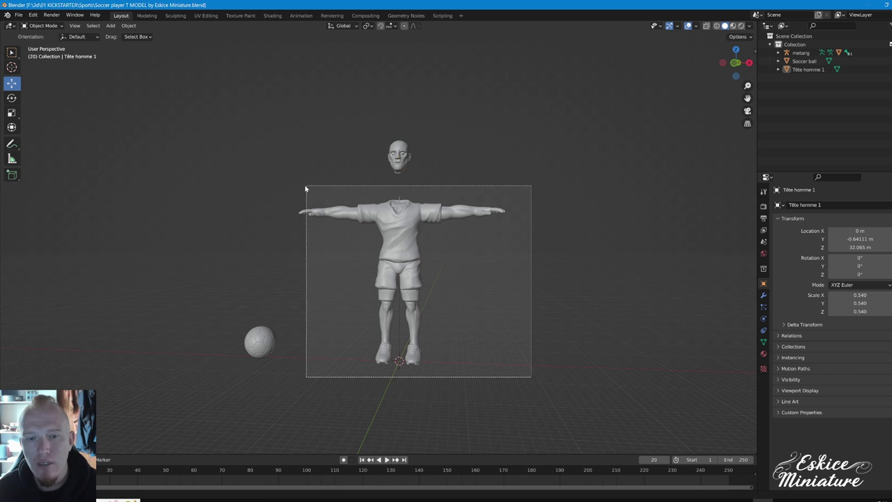
pyautogui.moveTo(320, 182); pyautogui.dragTo(394, 244, button='middle')
pyautogui.scroll(-2, 393, 244)
# Copy-paste the body and metarig, move the copy left along X, and select it
pyautogui.scroll(-1, 508, 303)
pyautogui.hotkey('ctrl', 'c')
pyautogui.hotkey('ctrl', 'v')
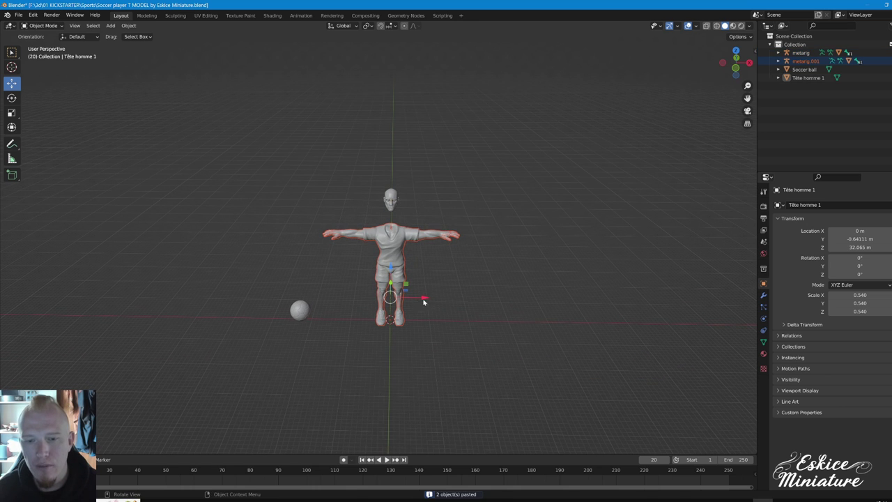
pyautogui.moveTo(424, 301); pyautogui.dragTo(228, 303)
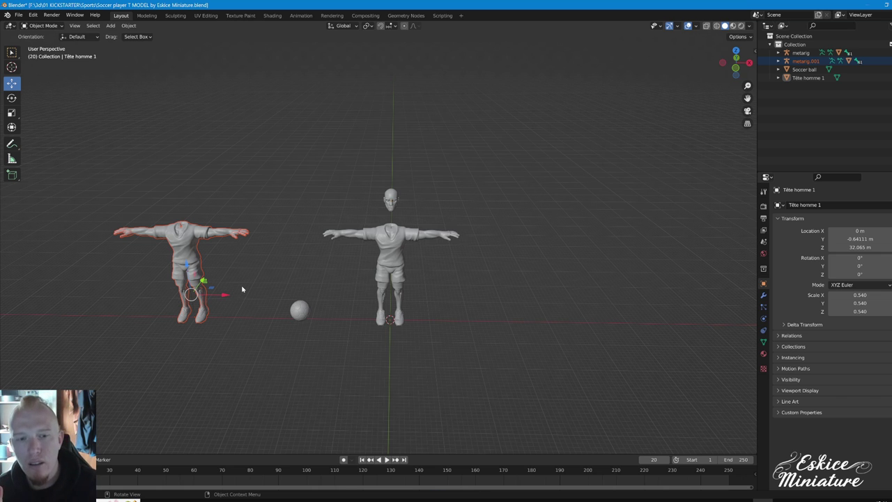
pyautogui.click(251, 217)
pyautogui.moveTo(251, 231); pyautogui.dragTo(173, 349)
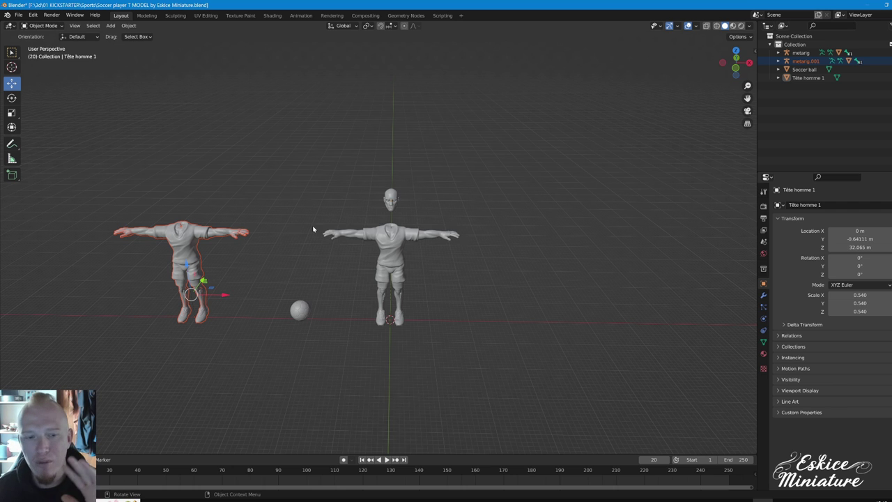
pyautogui.moveTo(283, 213); pyautogui.dragTo(125, 363)
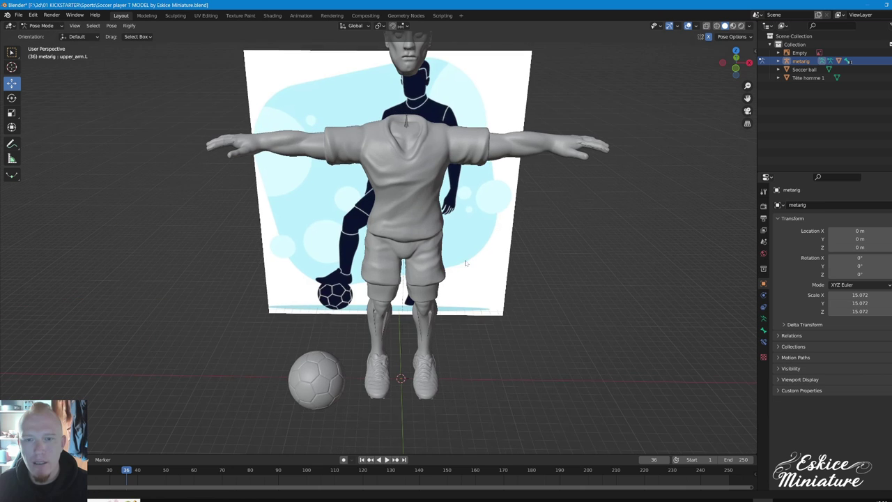
# Enable X-ray with Alt+Z in front ortho, test-rotate the upper arm, then undo back to T-pose
pyautogui.moveTo(394, 196); pyautogui.dragTo(432, 198, button='middle')
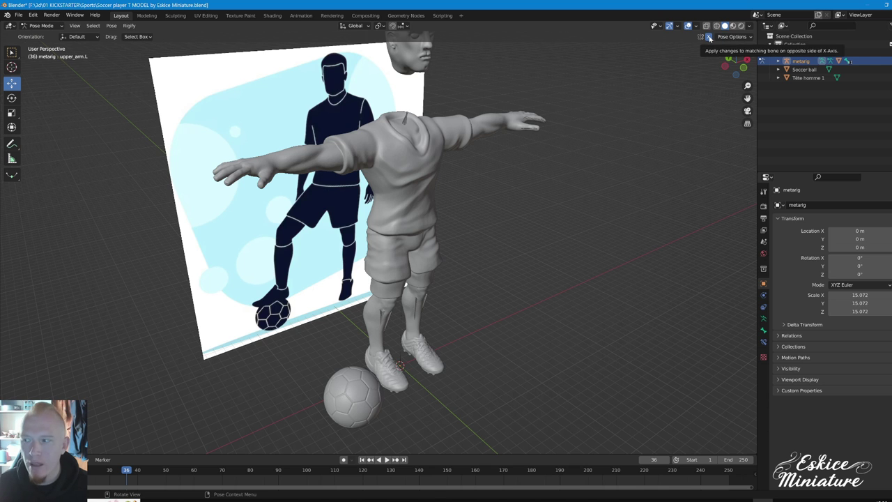
pyautogui.moveTo(702, 50)
pyautogui.mouseDown(button='middle')
pyautogui.moveTo(470, 163)
pyautogui.moveTo(509, 159)
pyautogui.moveTo(477, 143)
pyautogui.moveTo(506, 168)
pyautogui.mouseUp(button='middle')
pyautogui.hotkey('alt', 'z')
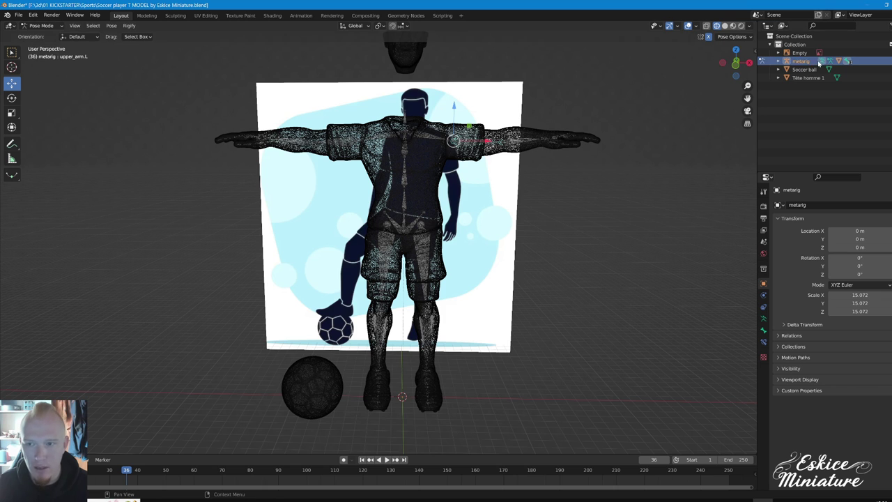
pyautogui.click(736, 65)
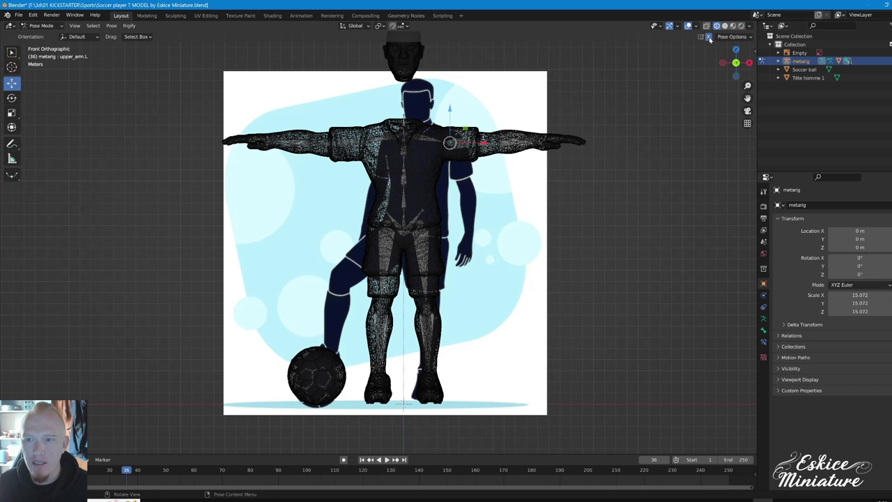
pyautogui.press('r')
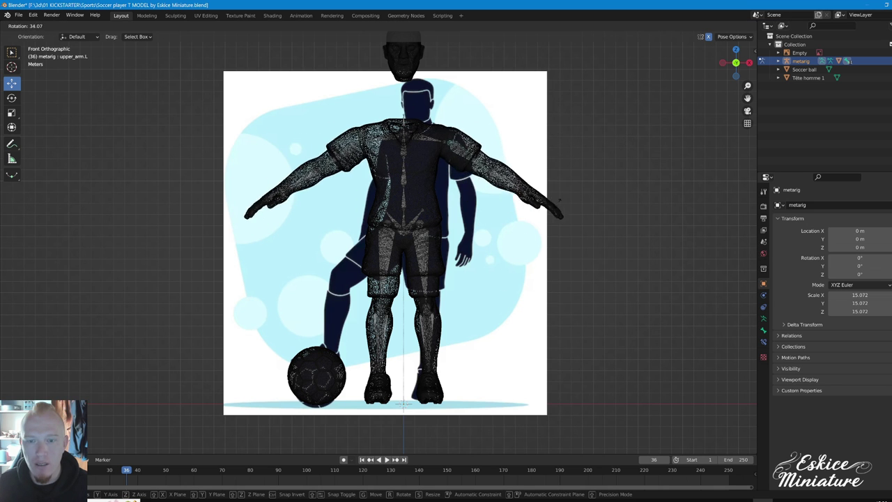
pyautogui.click(544, 212)
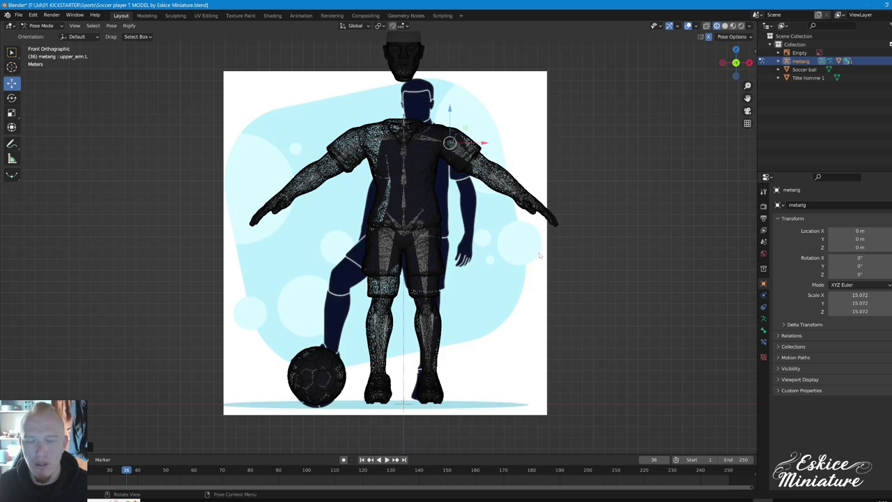
pyautogui.hotkey('ctrl', 'z')
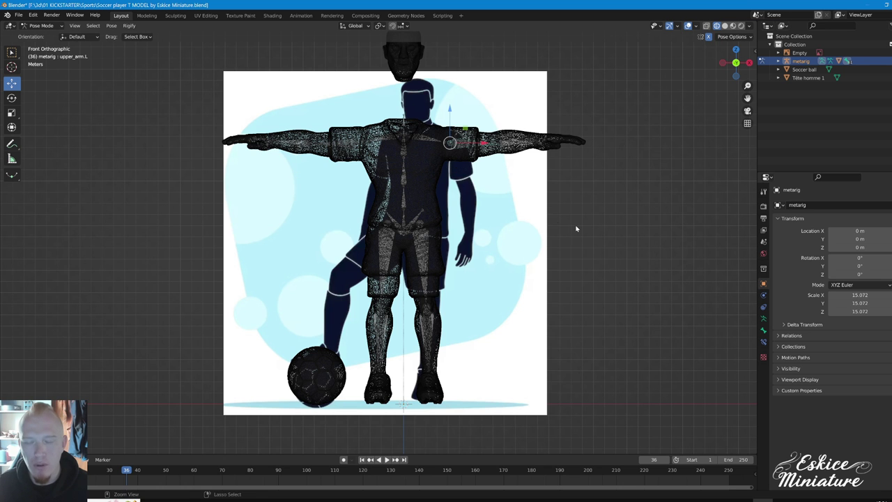
# Inspect the character from several angles and box-select a group of the rig's bones
pyautogui.moveTo(563, 218); pyautogui.dragTo(514, 239, button='middle')
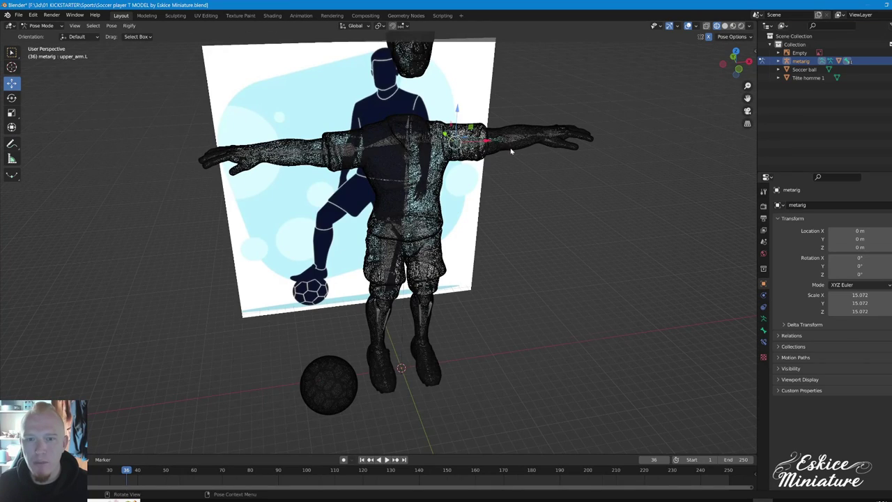
pyautogui.moveTo(511, 150); pyautogui.dragTo(248, 99, button='middle')
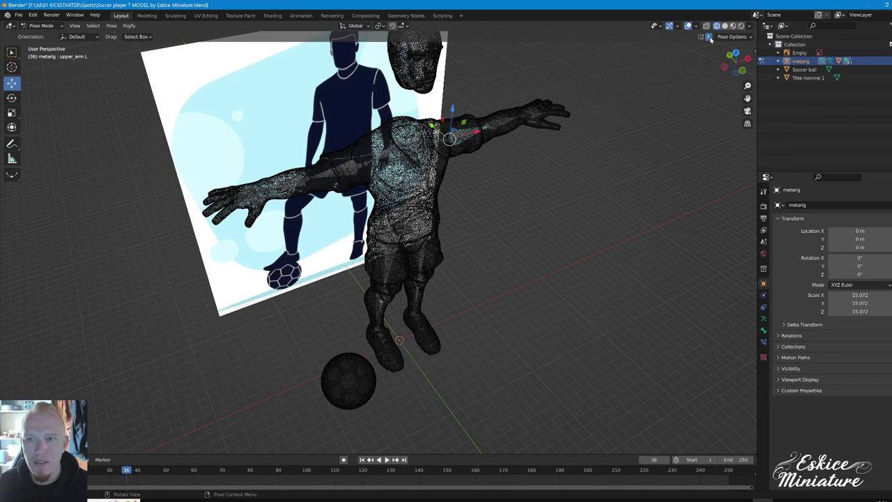
pyautogui.moveTo(624, 152)
pyautogui.mouseDown(button='middle')
pyautogui.moveTo(453, 243)
pyautogui.moveTo(427, 221)
pyautogui.moveTo(453, 243)
pyautogui.moveTo(475, 241)
pyautogui.mouseUp(button='middle')
pyautogui.moveTo(336, 154); pyautogui.dragTo(359, 194, button='middle')
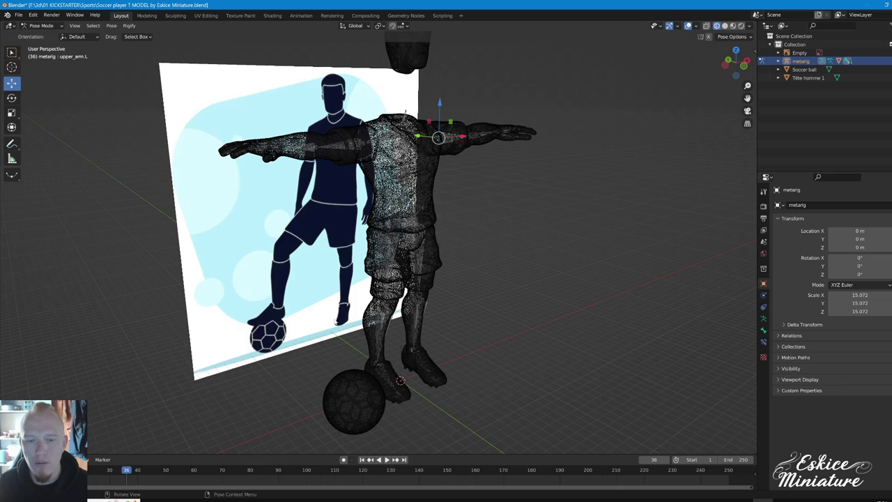
pyautogui.moveTo(388, 295); pyautogui.dragTo(341, 250, button='middle')
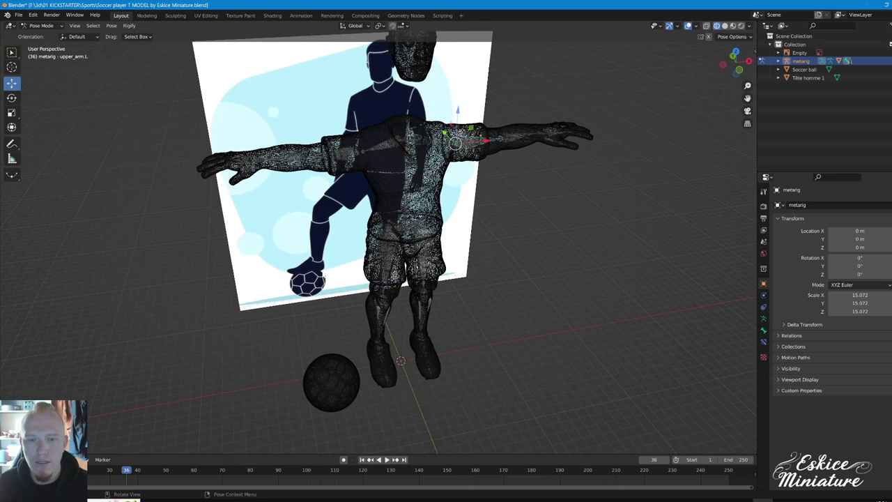
pyautogui.moveTo(324, 334); pyautogui.dragTo(371, 126, button='middle')
pyautogui.moveTo(424, 184); pyautogui.dragTo(498, 165, button='middle')
pyautogui.moveTo(569, 179)
pyautogui.mouseDown(button='middle')
pyautogui.moveTo(578, 219)
pyautogui.moveTo(486, 204)
pyautogui.moveTo(442, 246)
pyautogui.moveTo(433, 300)
pyautogui.mouseUp(button='middle')
pyautogui.moveTo(434, 300); pyautogui.dragTo(380, 241)
pyautogui.moveTo(439, 280)
pyautogui.mouseDown(button='middle')
pyautogui.moveTo(427, 267)
pyautogui.moveTo(434, 243)
pyautogui.mouseUp(button='middle')
# In Object Mode and Top view, rotate the whole metarig -9.56° around Z
pyautogui.click(58, 26)
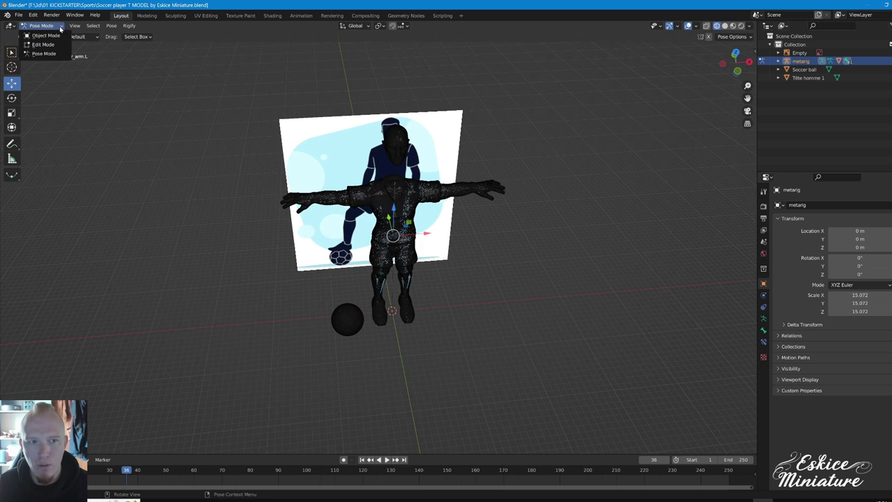
pyautogui.click(41, 33)
pyautogui.moveTo(440, 229); pyautogui.dragTo(426, 295, button='middle')
pyautogui.click(432, 279)
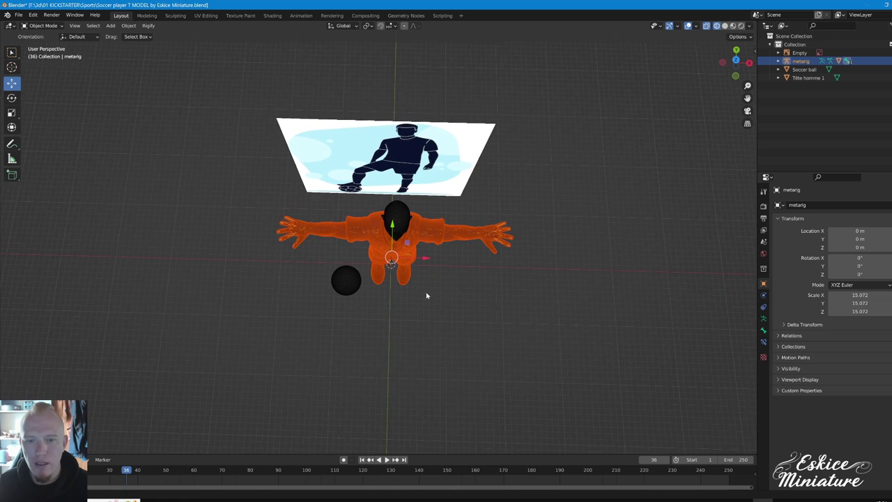
pyautogui.click(737, 60)
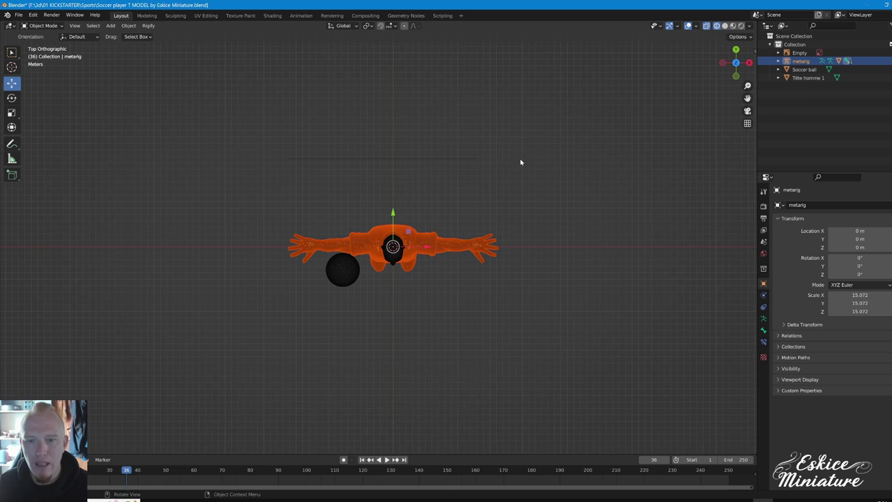
pyautogui.press('r')
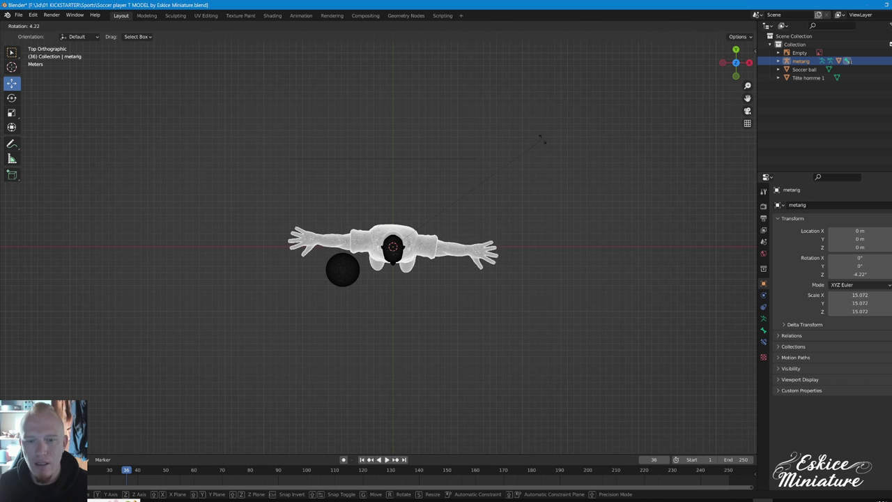
pyautogui.click(550, 153)
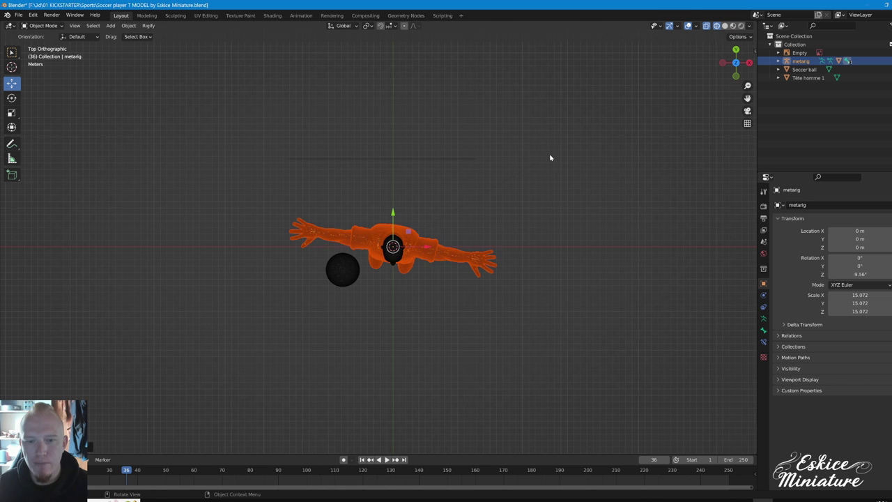
pyautogui.moveTo(550, 158)
pyautogui.mouseDown(button='middle')
pyautogui.moveTo(518, 210)
pyautogui.moveTo(474, 216)
pyautogui.moveTo(414, 163)
pyautogui.moveTo(379, 190)
pyautogui.moveTo(374, 206)
pyautogui.mouseUp(button='middle')
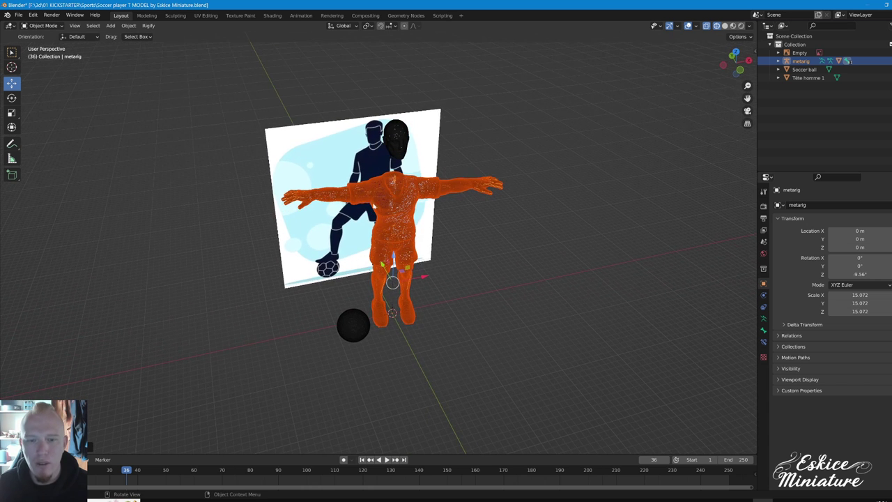
pyautogui.click(460, 246)
# Select the metarig, switch it to Pose Mode, and face the player in front view
pyautogui.scroll(3, 401, 191)
pyautogui.click(407, 150)
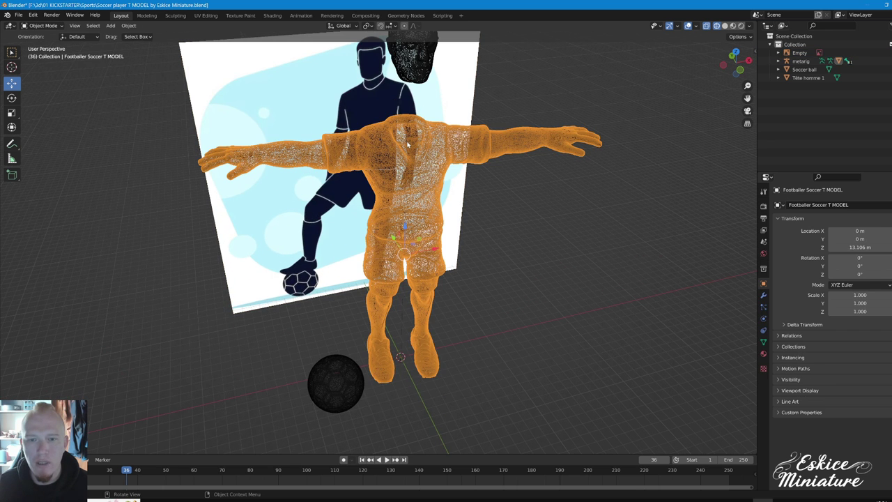
pyautogui.click(411, 130)
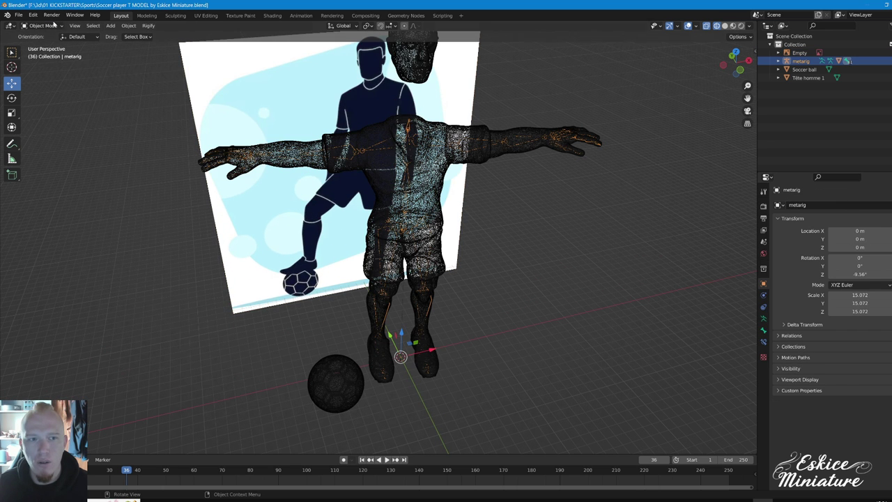
pyautogui.click(54, 25)
pyautogui.click(56, 57)
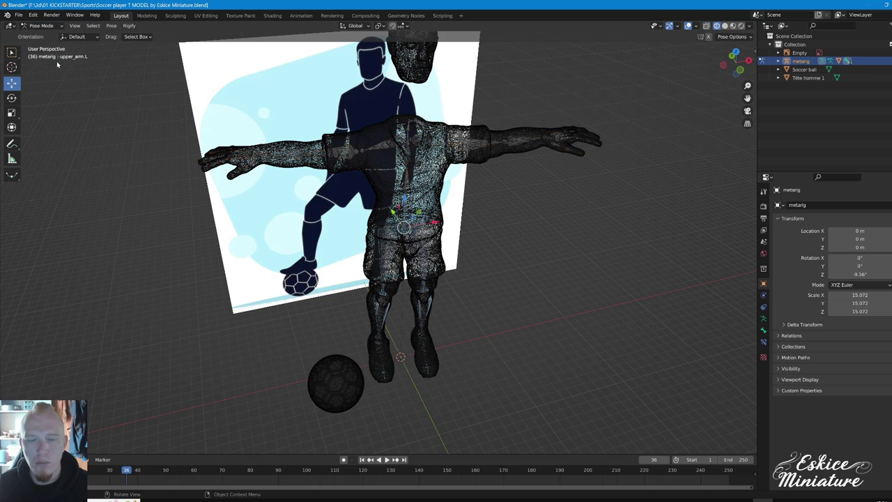
pyautogui.moveTo(58, 64)
pyautogui.mouseDown(button='middle')
pyautogui.moveTo(481, 324)
pyautogui.moveTo(667, 71)
pyautogui.mouseUp(button='middle')
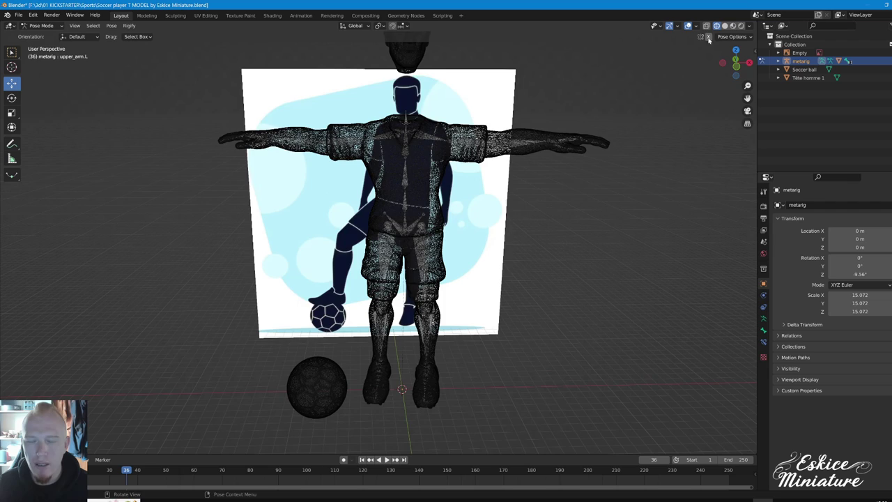
pyautogui.moveTo(474, 318)
pyautogui.mouseDown(button='middle')
pyautogui.moveTo(471, 260)
pyautogui.moveTo(688, 60)
pyautogui.mouseUp(button='middle')
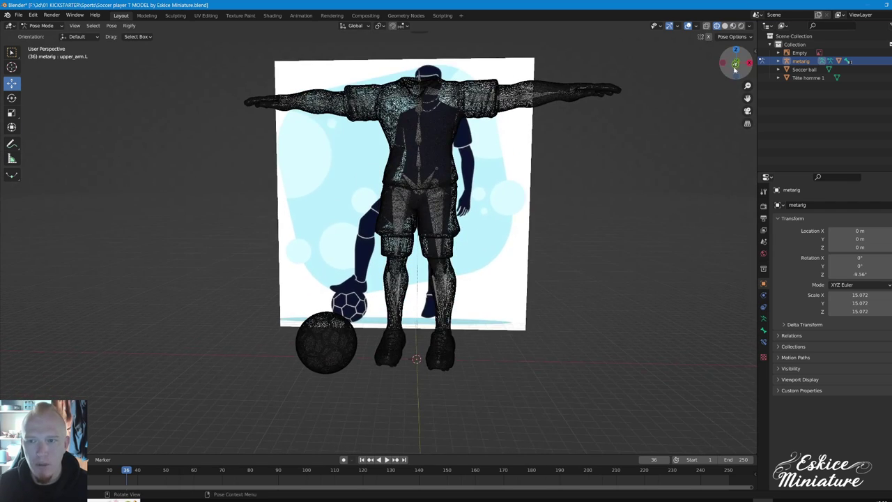
pyautogui.click(735, 68)
pyautogui.scroll(1, 394, 219)
# Rotate thigh.R so the foot rests on the ball, view in Solid shading, and undo back to straight legs
pyautogui.click(397, 225)
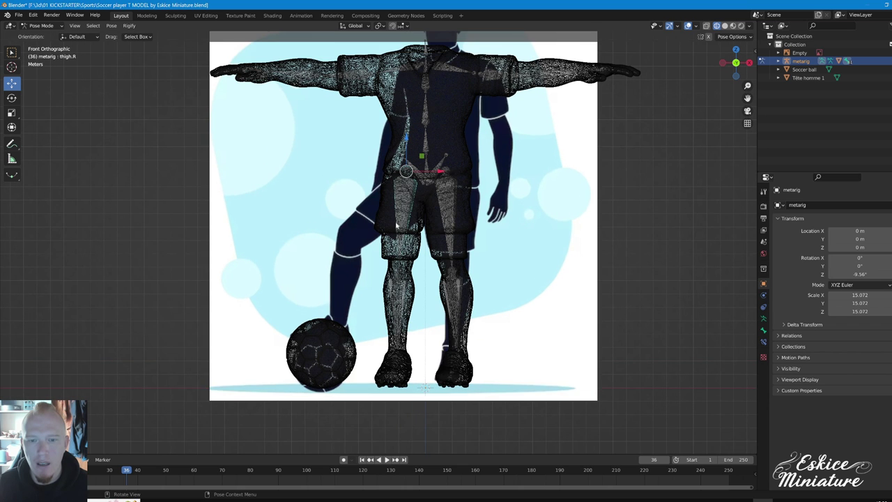
pyautogui.press('r')
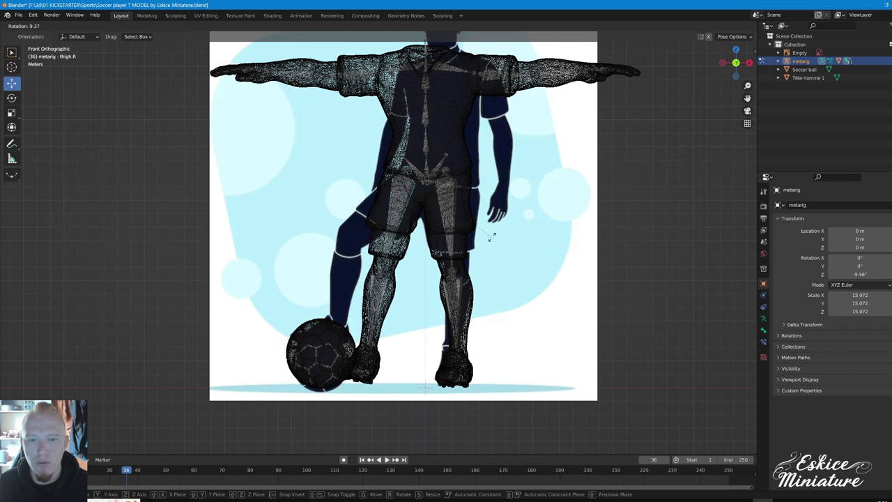
pyautogui.click(497, 235)
pyautogui.hotkey('ctrl', 'z')
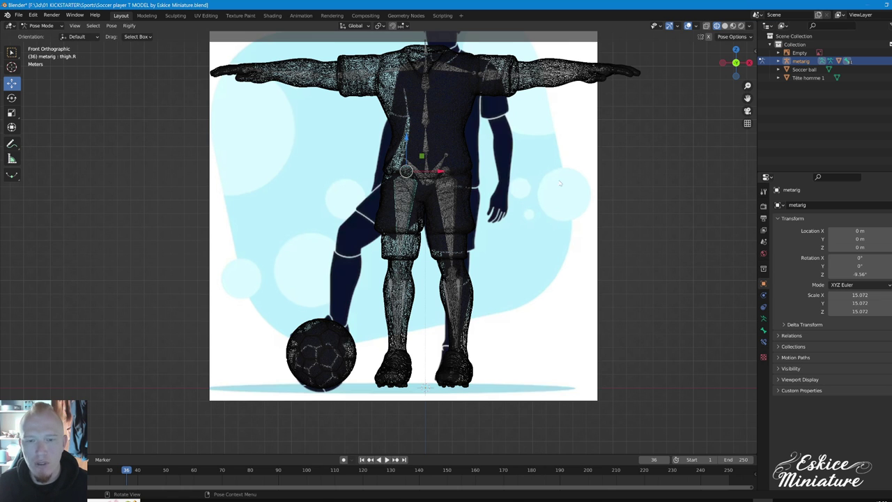
pyautogui.press('r')
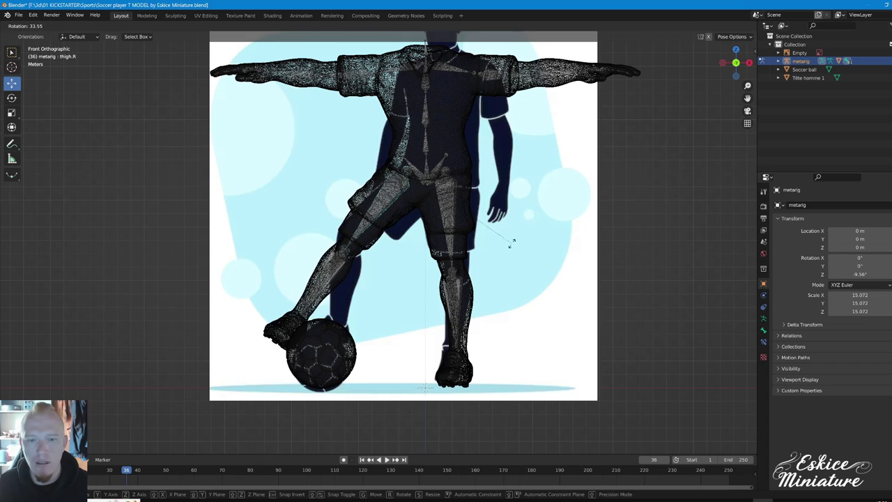
pyautogui.click(512, 244)
pyautogui.moveTo(507, 249)
pyautogui.mouseDown(button='middle')
pyautogui.moveTo(550, 251)
pyautogui.moveTo(502, 253)
pyautogui.moveTo(529, 255)
pyautogui.moveTo(515, 257)
pyautogui.moveTo(475, 249)
pyautogui.mouseUp(button='middle')
pyautogui.hotkey('shift', 'z')
pyautogui.hotkey('ctrl', 'z')
pyautogui.hotkey('ctrl', 'shift', 'z')
pyautogui.hotkey('ctrl', 'z')
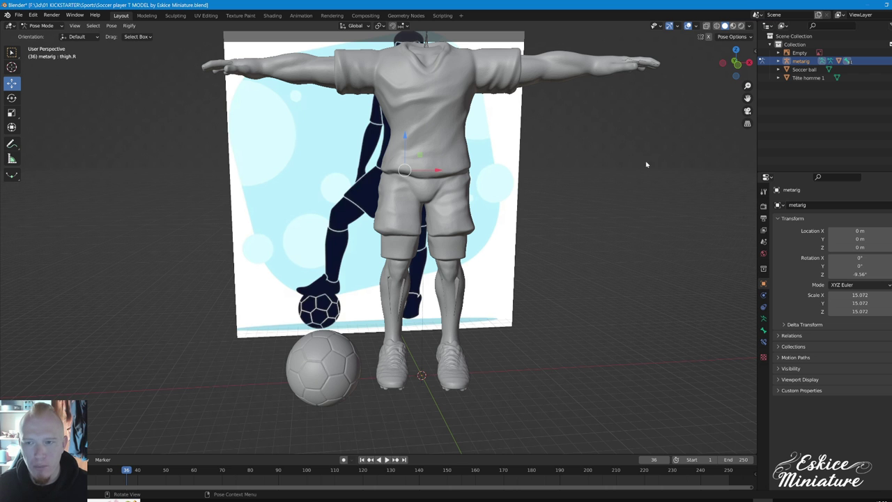
# From the bottom view, rotate the right thigh outward
pyautogui.moveTo(621, 189); pyautogui.dragTo(575, 208, button='middle')
pyautogui.moveTo(538, 237); pyautogui.dragTo(487, 260, button='middle')
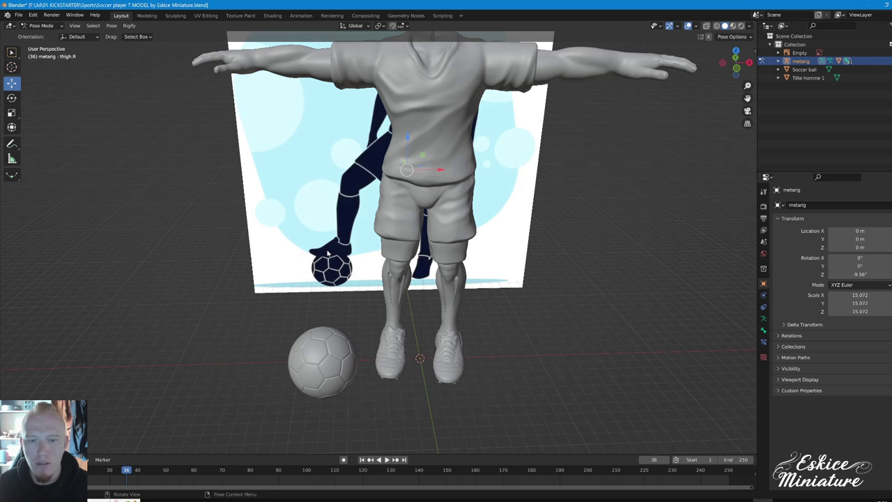
pyautogui.moveTo(741, 62); pyautogui.dragTo(743, 64)
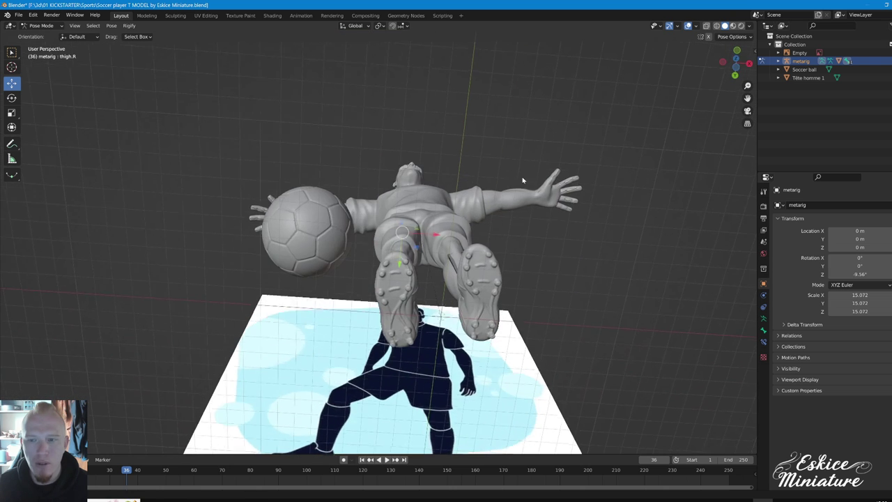
pyautogui.click(736, 67)
pyautogui.press('r')
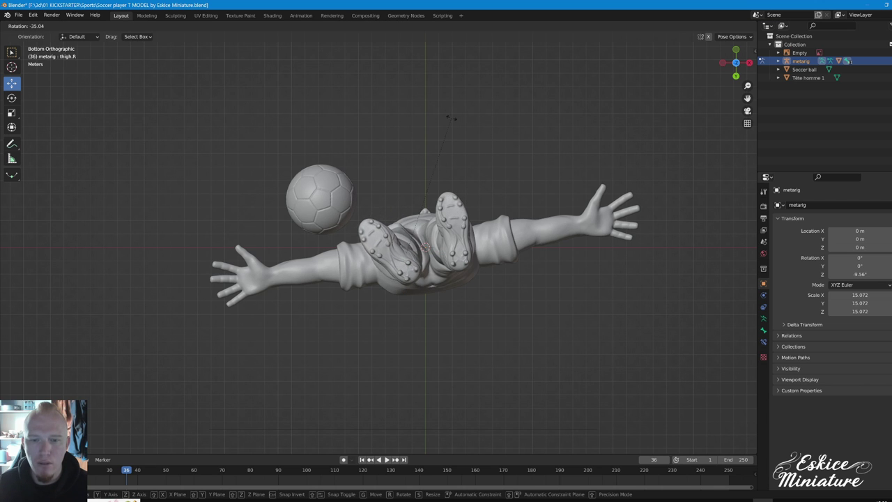
pyautogui.click(425, 119)
# Swing the right leg forward so the foot hovers over the ball, then check in Front Ortho
pyautogui.moveTo(416, 139)
pyautogui.mouseDown(button='middle')
pyautogui.moveTo(433, 214)
pyautogui.moveTo(389, 200)
pyautogui.mouseUp(button='middle')
pyautogui.scroll(-2, 433, 214)
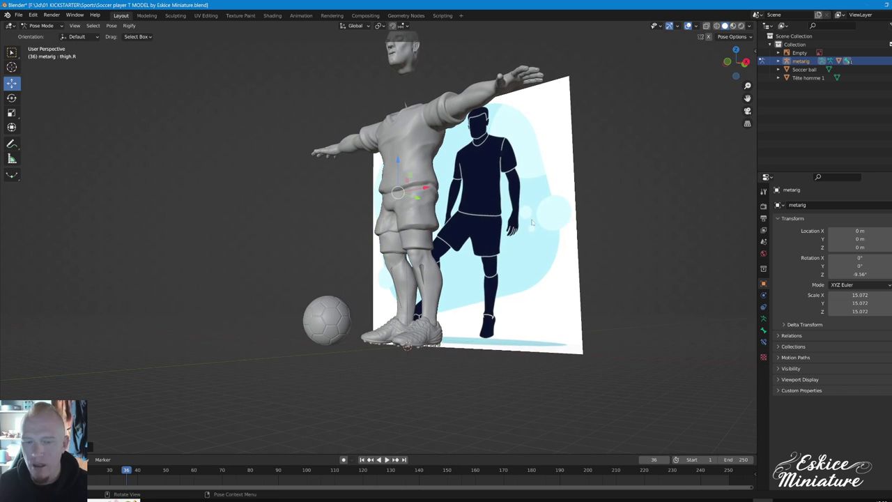
pyautogui.press('r')
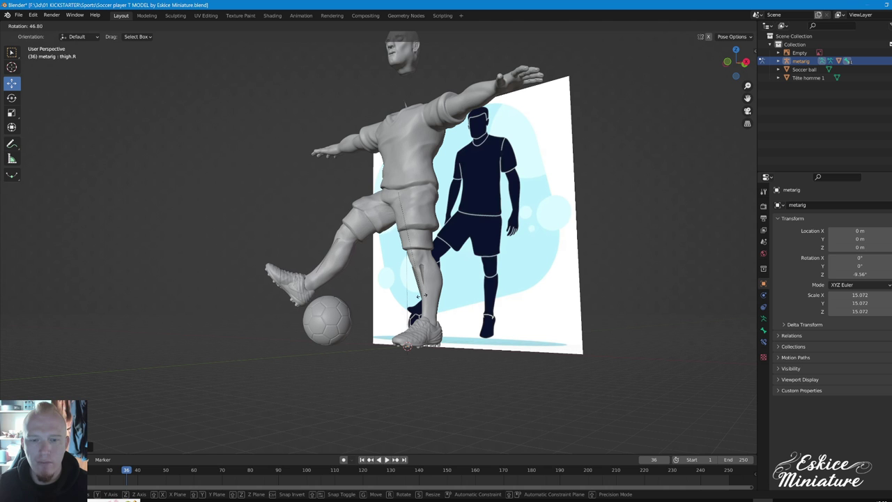
pyautogui.click(339, 287)
pyautogui.moveTo(320, 270); pyautogui.dragTo(645, 96, button='middle')
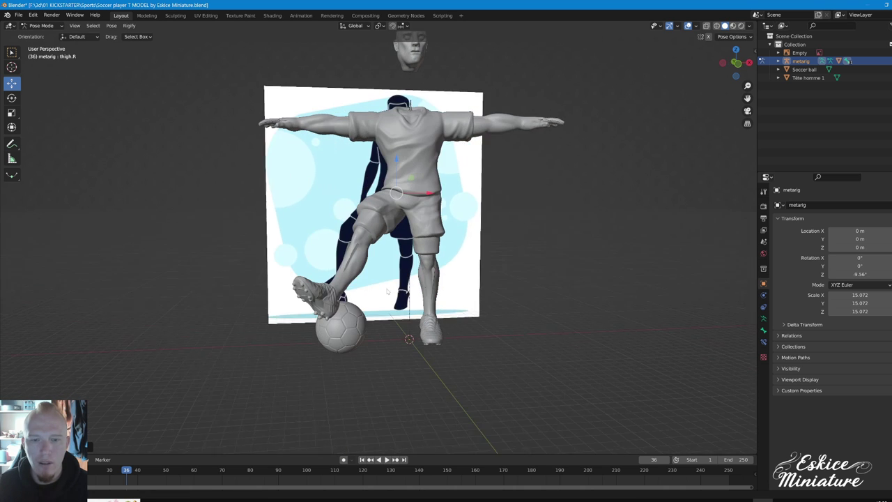
pyautogui.click(738, 66)
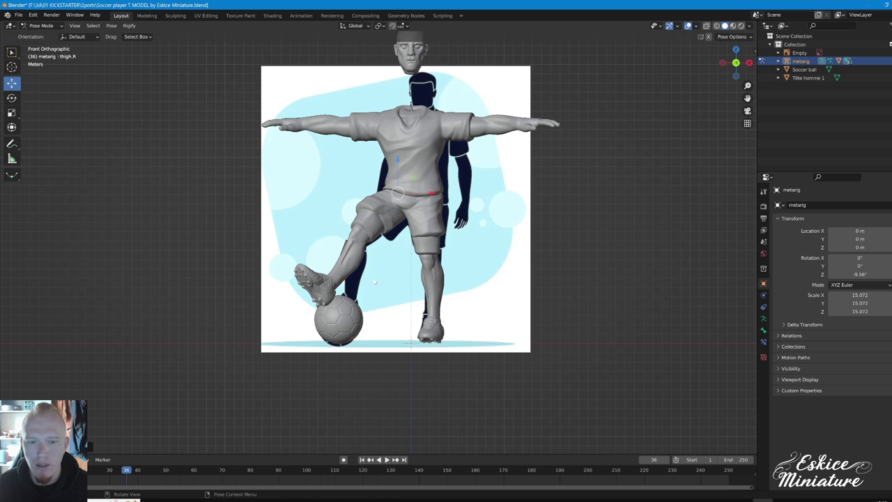
# Rotate the right shin about -14.73° so the lower leg drops vertically, foot on the ball
pyautogui.moveTo(375, 282); pyautogui.dragTo(327, 272, button='middle')
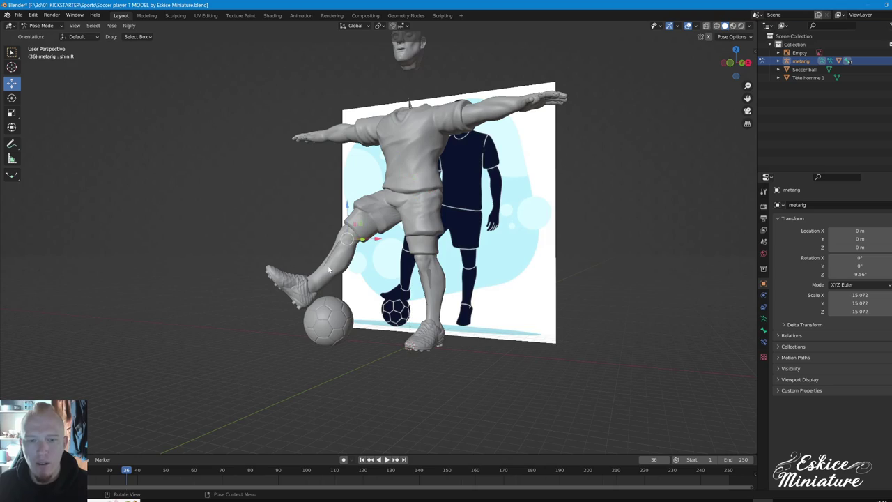
pyautogui.hotkey('shift', 'z')
pyautogui.scroll(4, 334, 265)
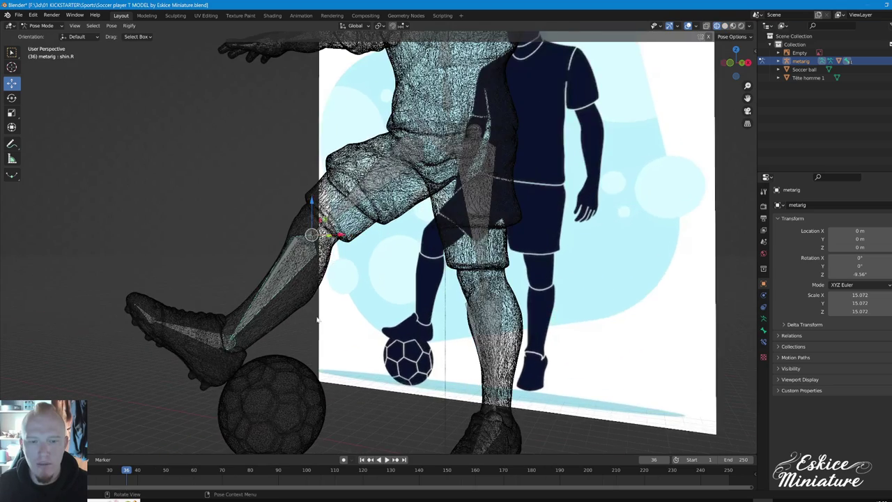
pyautogui.moveTo(317, 319); pyautogui.dragTo(376, 306, button='middle')
pyautogui.press('r')
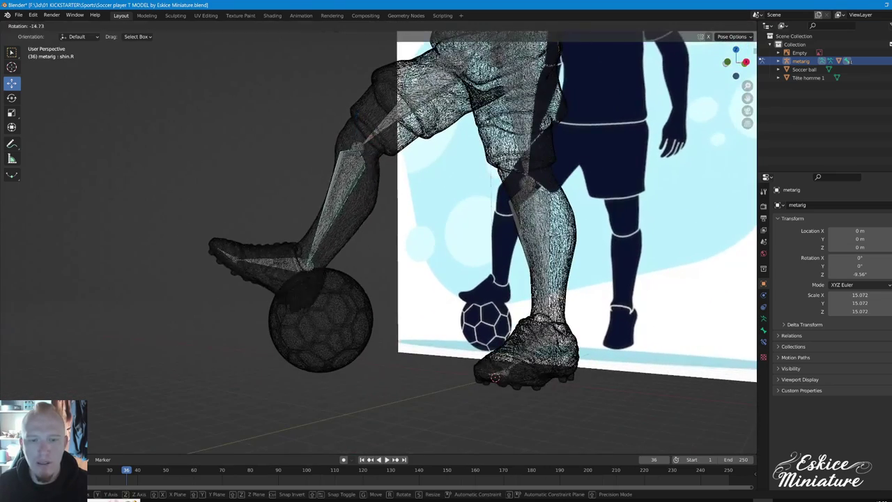
pyautogui.click(378, 305)
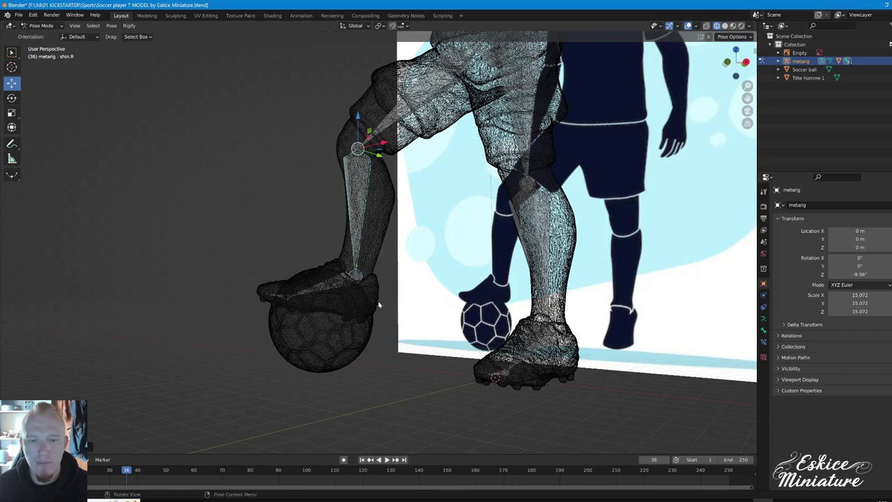
pyautogui.moveTo(378, 304); pyautogui.dragTo(488, 307, button='middle')
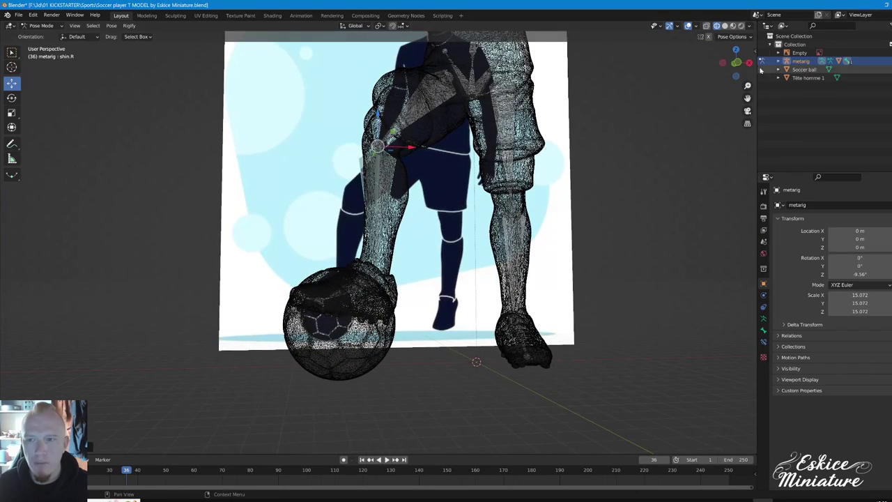
pyautogui.click(737, 63)
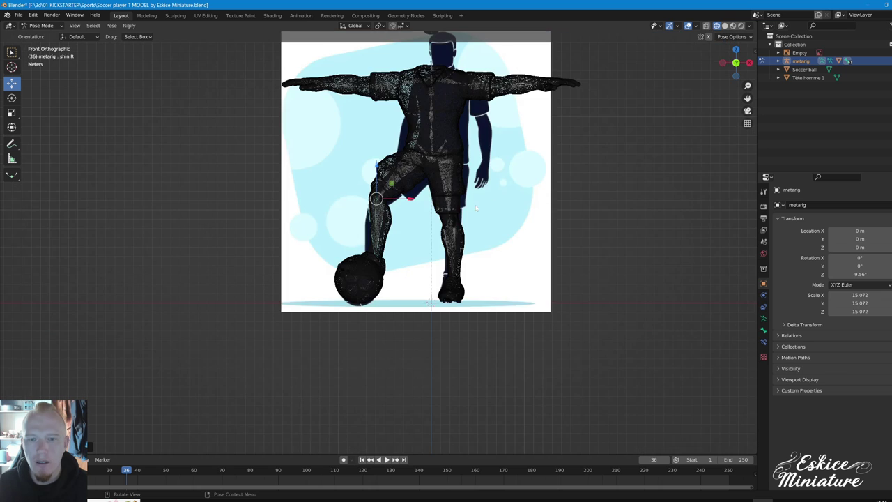
pyautogui.hotkey('shift', 'z')
pyautogui.moveTo(395, 264)
pyautogui.mouseDown(button='middle')
pyautogui.moveTo(419, 267)
pyautogui.moveTo(376, 217)
pyautogui.mouseUp(button='middle')
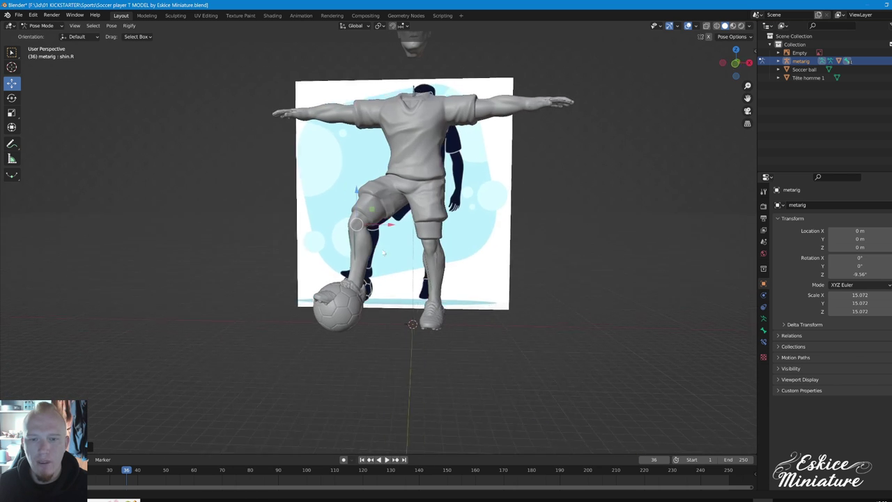
pyautogui.moveTo(377, 259); pyautogui.dragTo(354, 297, button='middle')
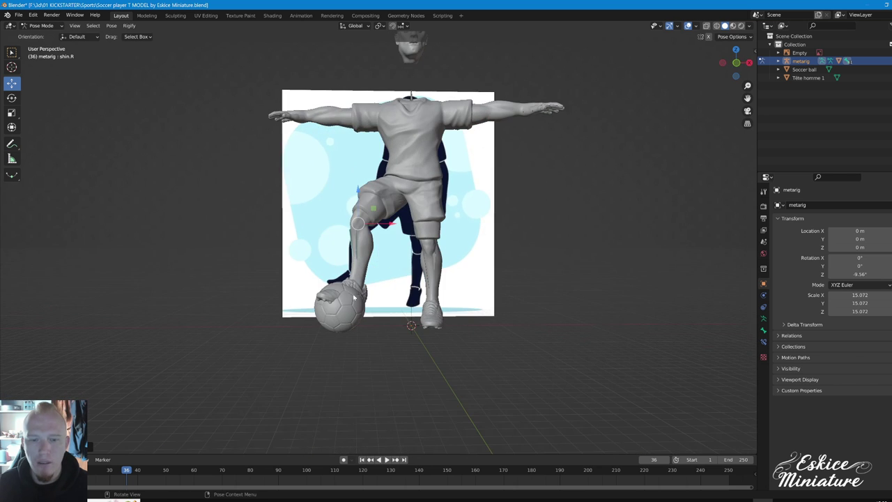
pyautogui.moveTo(347, 328)
pyautogui.mouseDown(button='middle')
pyautogui.moveTo(378, 330)
pyautogui.moveTo(356, 329)
pyautogui.moveTo(576, 172)
pyautogui.mouseUp(button='middle')
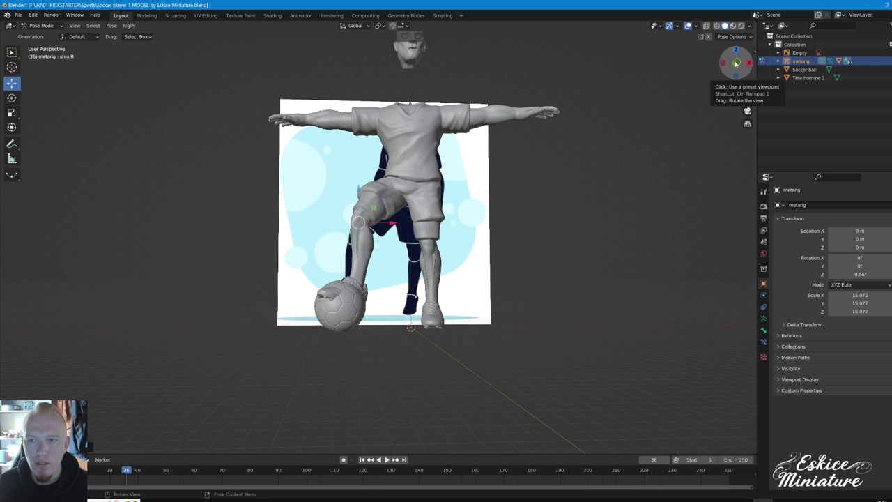
pyautogui.click(736, 64)
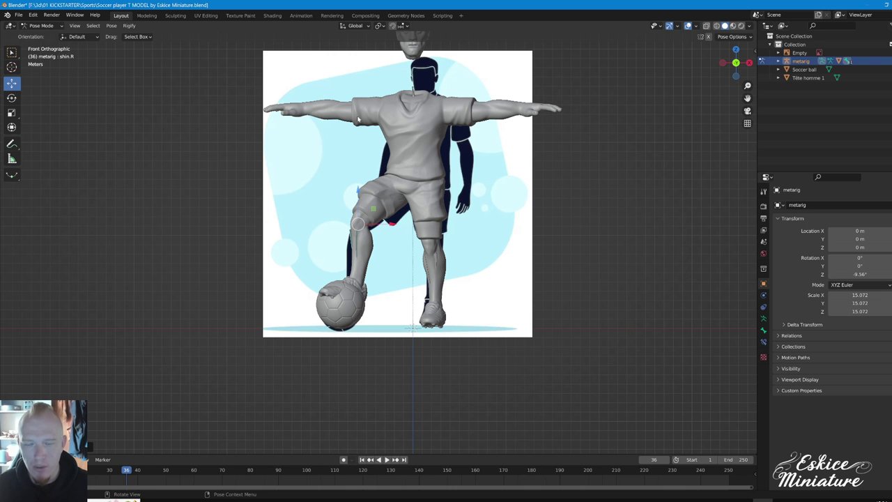
pyautogui.moveTo(438, 161); pyautogui.dragTo(392, 177, button='middle')
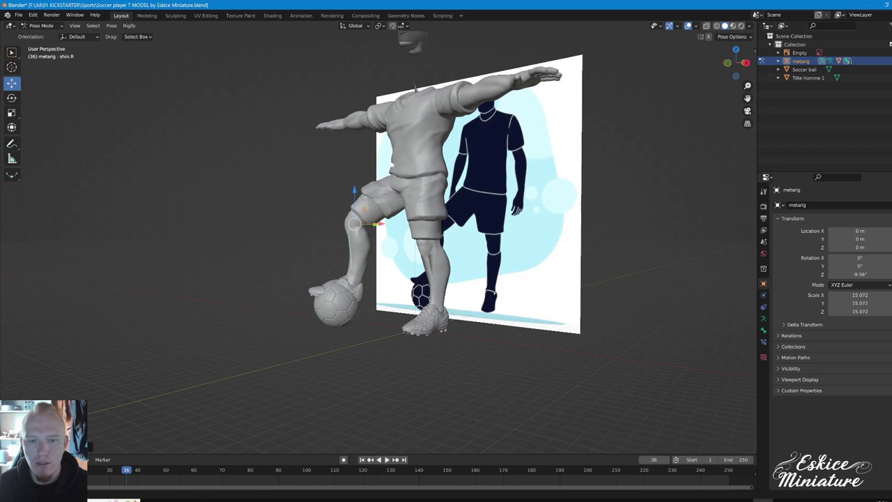
pyautogui.moveTo(374, 223); pyautogui.dragTo(418, 222, button='middle')
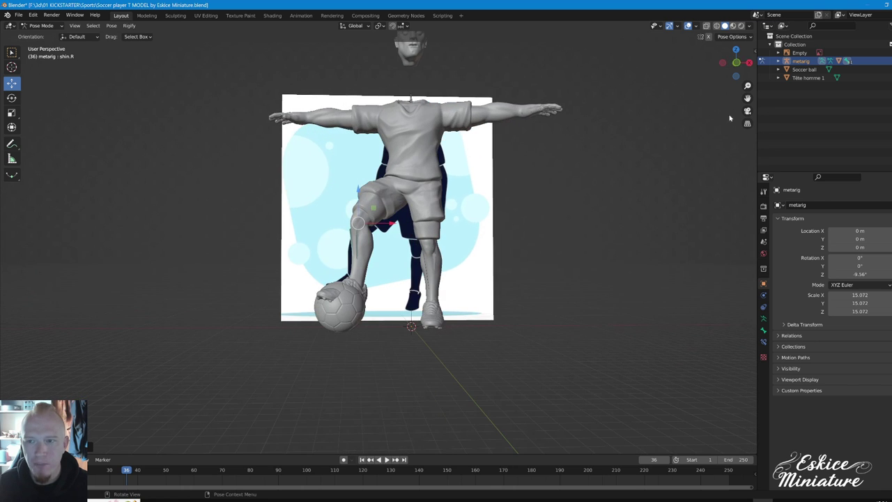
pyautogui.click(737, 64)
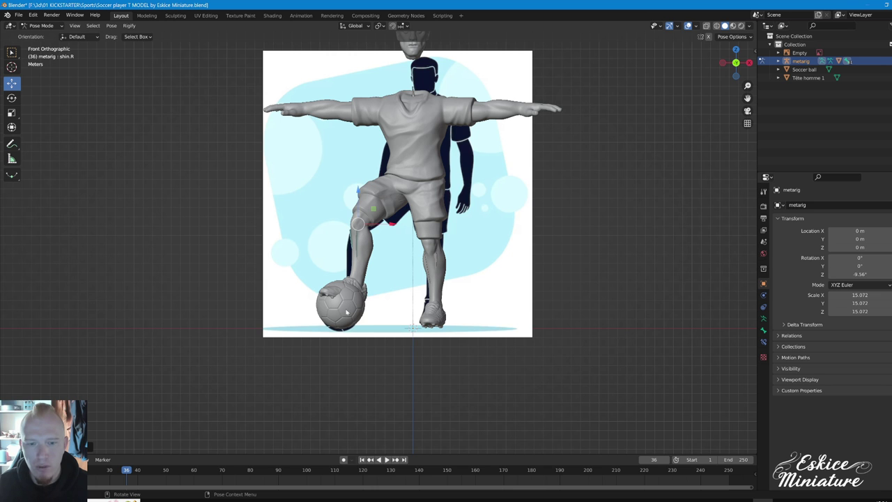
pyautogui.moveTo(350, 281); pyautogui.dragTo(407, 220, button='middle')
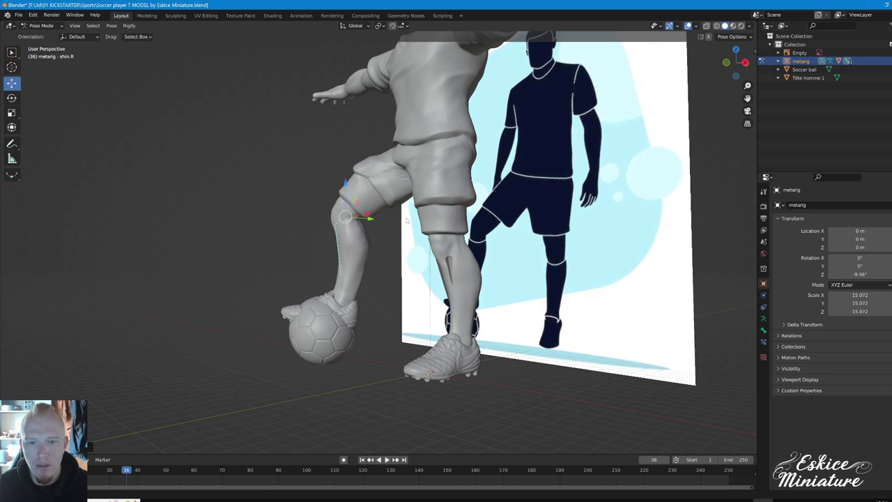
# Rotate the right thigh bone to raise the right leg
pyautogui.click(382, 184)
pyautogui.moveTo(382, 185); pyautogui.dragTo(372, 265, button='middle')
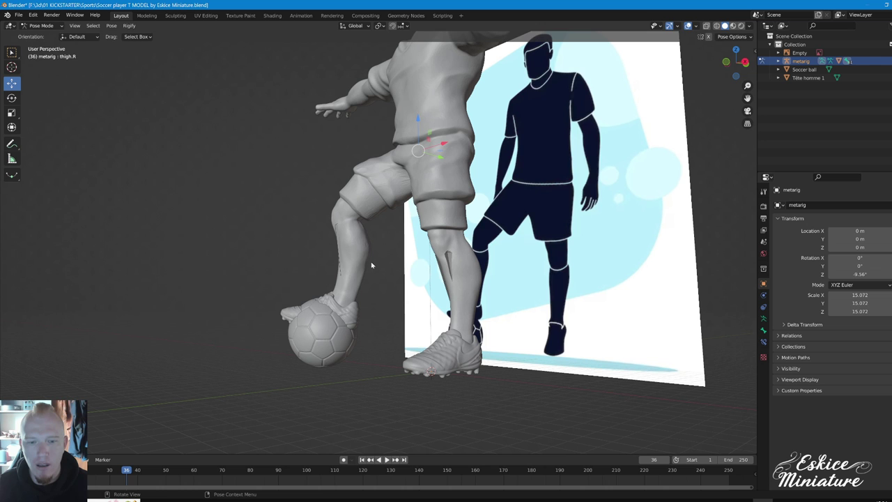
pyautogui.press('r')
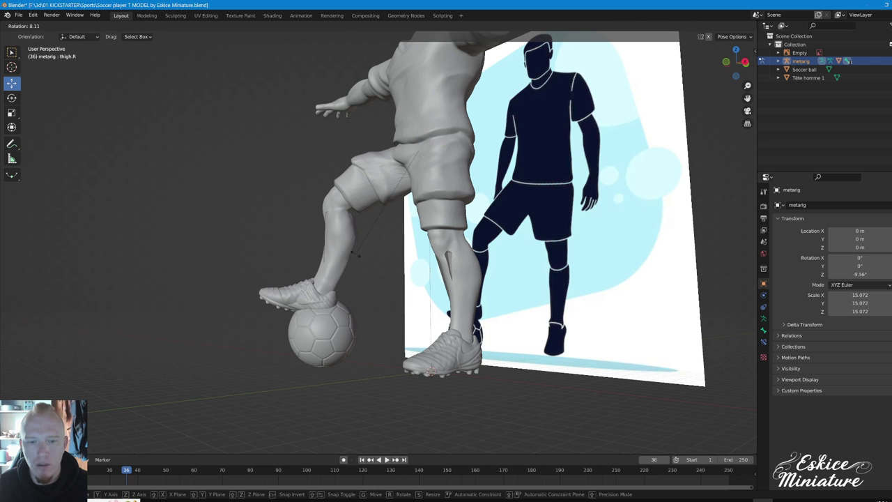
pyautogui.click(356, 258)
pyautogui.keyDown('shift'); pyautogui.moveTo(347, 286); pyautogui.dragTo(393, 255, button='middle'); pyautogui.keyUp('shift')
pyautogui.scroll(2, 377, 209)
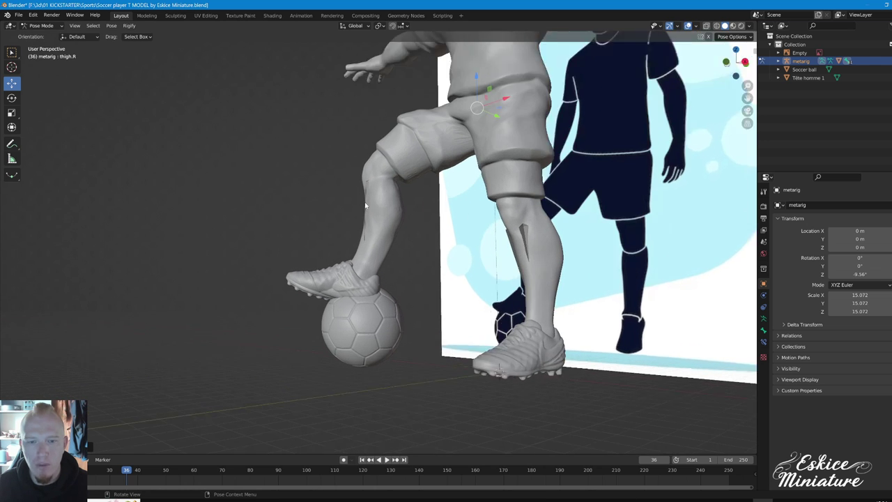
pyautogui.scroll(2, 368, 190)
# Bend the right shin a further -3.66°
pyautogui.click(366, 189)
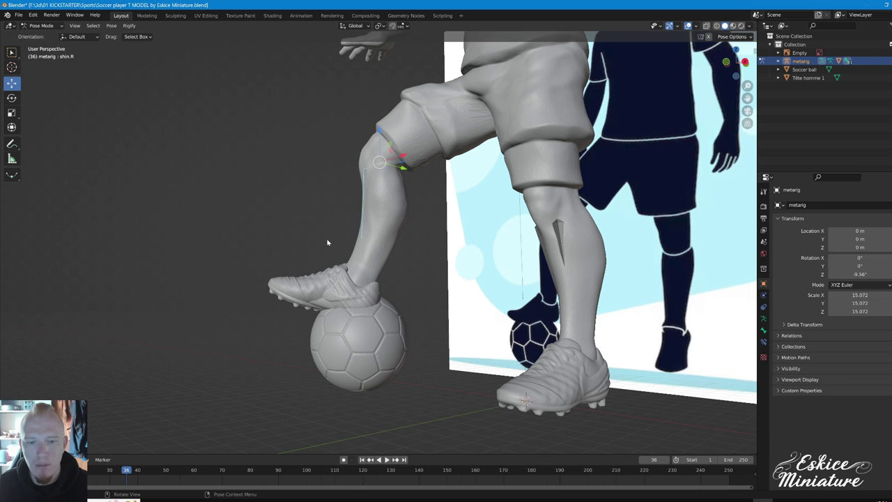
pyautogui.press('r')
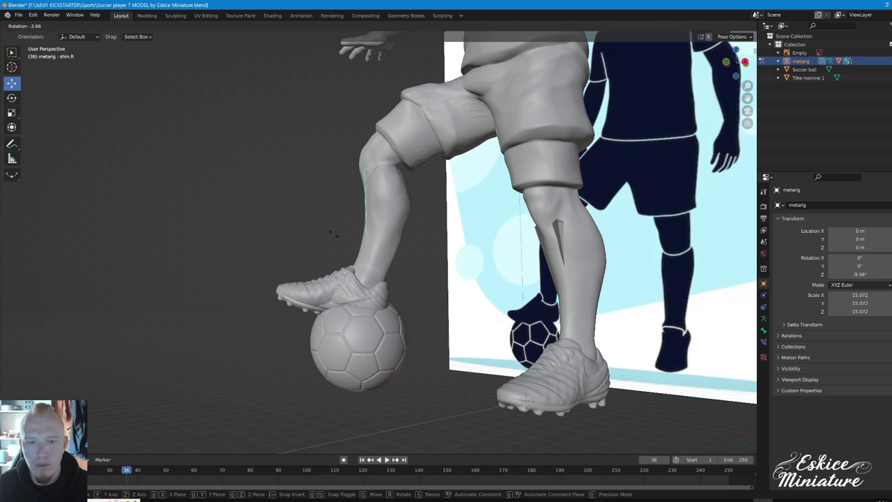
pyautogui.click(330, 231)
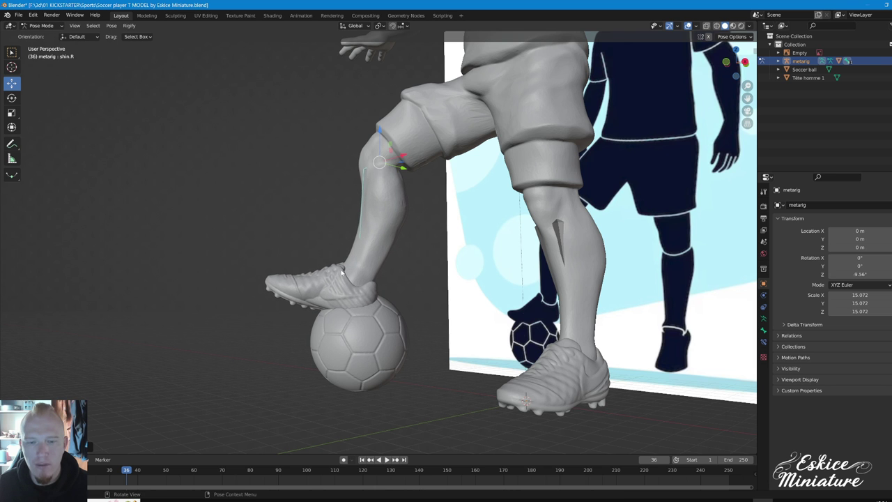
pyautogui.moveTo(341, 273); pyautogui.dragTo(309, 295, button='middle')
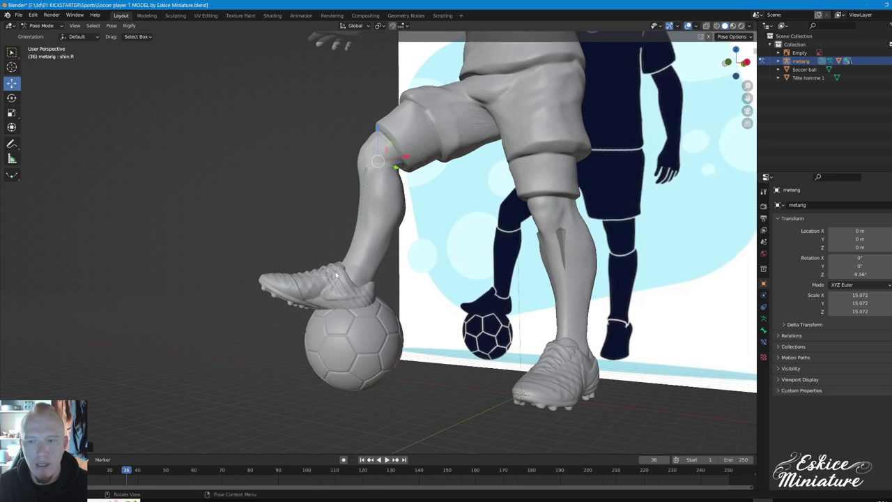
# In wireframe view, tilt the right foot -6.25° so the sole sits flatter on the ball
pyautogui.hotkey('shift', 'z')
pyautogui.click(329, 286)
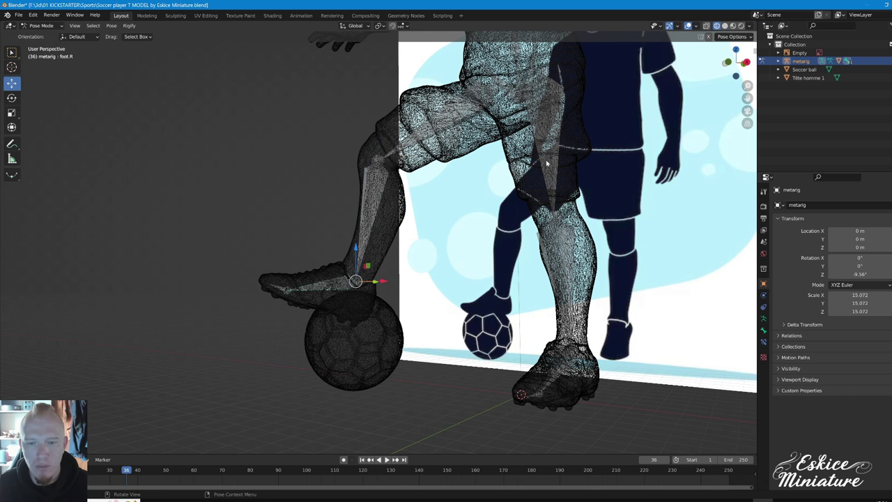
pyautogui.moveTo(407, 277); pyautogui.dragTo(461, 234, button='middle')
pyautogui.press('r')
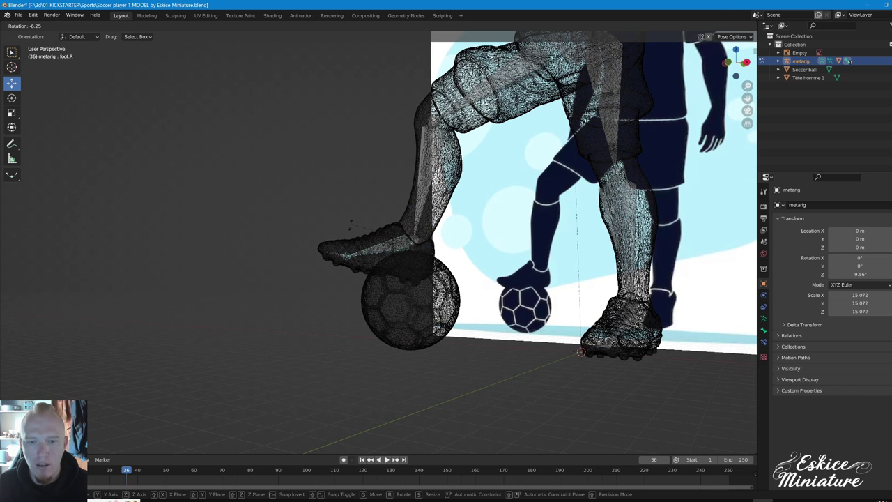
pyautogui.click(346, 235)
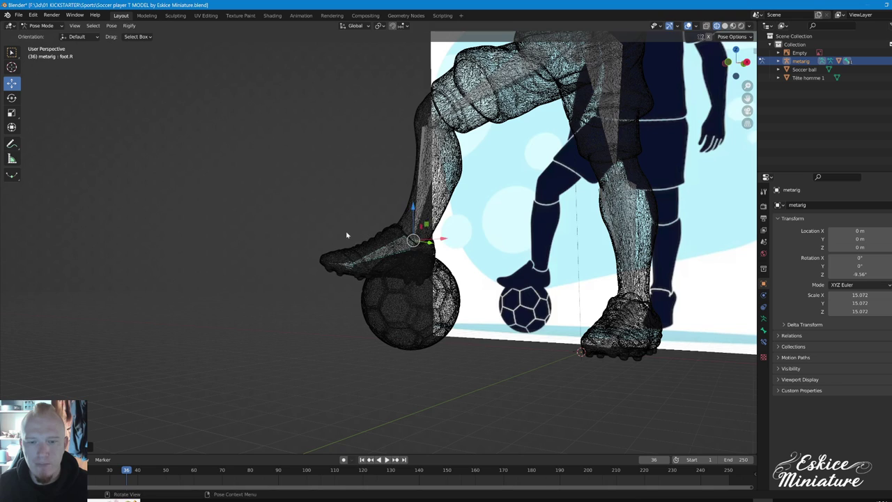
pyautogui.scroll(-3, 454, 237)
pyautogui.moveTo(454, 237); pyautogui.dragTo(117, 76, button='middle')
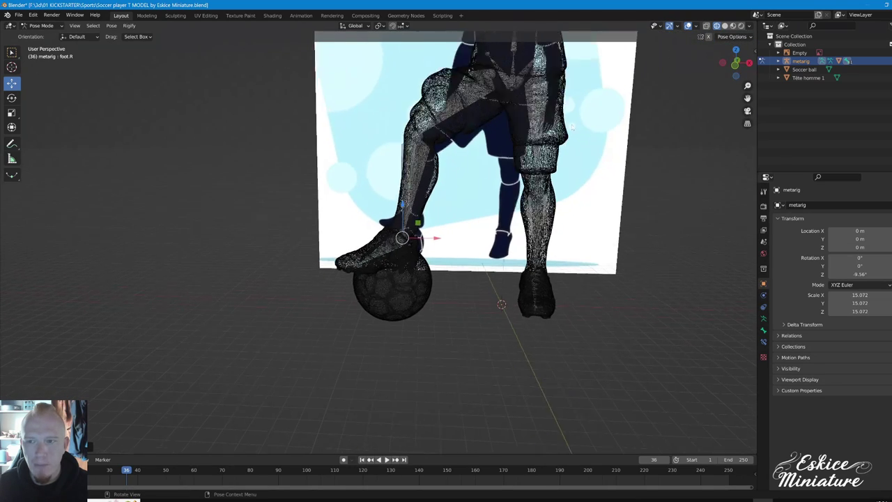
pyautogui.click(42, 25)
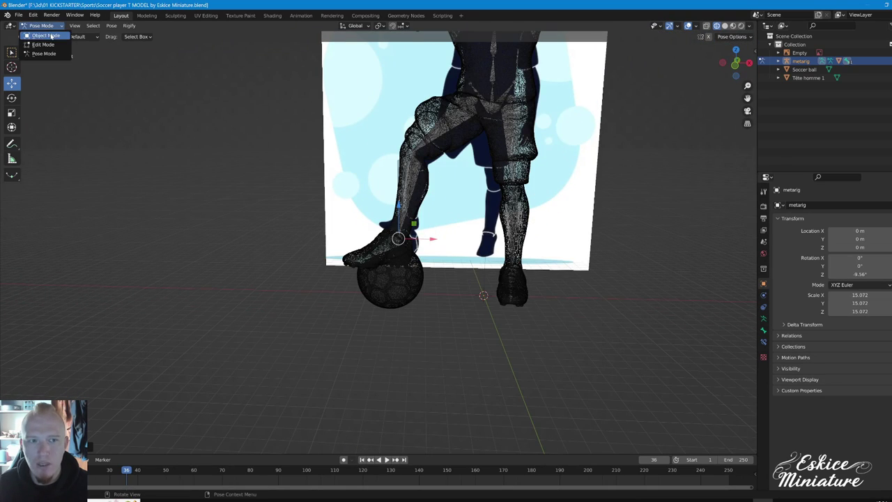
# In Object Mode, slide the soccer ball along Y toward the raised right foot
pyautogui.click(38, 35)
pyautogui.click(389, 285)
pyautogui.moveTo(444, 302)
pyautogui.mouseDown(button='middle')
pyautogui.moveTo(449, 313)
pyautogui.moveTo(484, 231)
pyautogui.moveTo(434, 259)
pyautogui.moveTo(383, 252)
pyautogui.mouseUp(button='middle')
pyautogui.moveTo(401, 251); pyautogui.dragTo(395, 246)
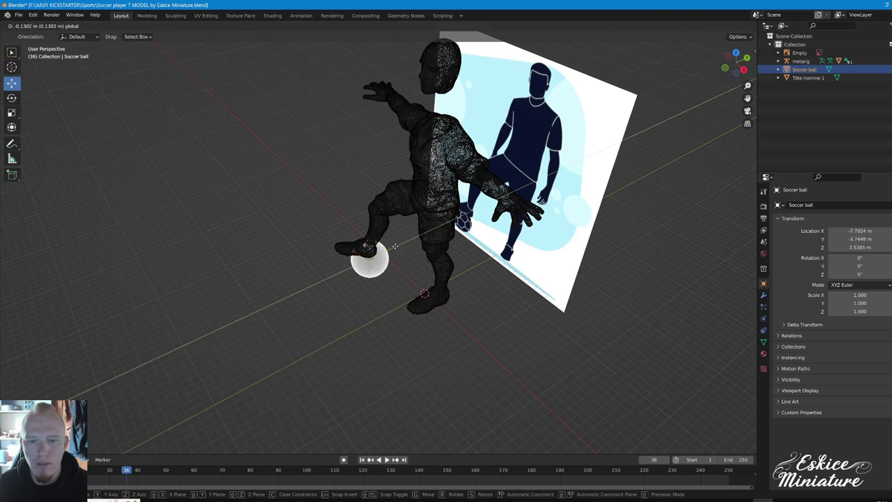
pyautogui.click(359, 256)
pyautogui.moveTo(359, 257); pyautogui.dragTo(439, 271, button='middle')
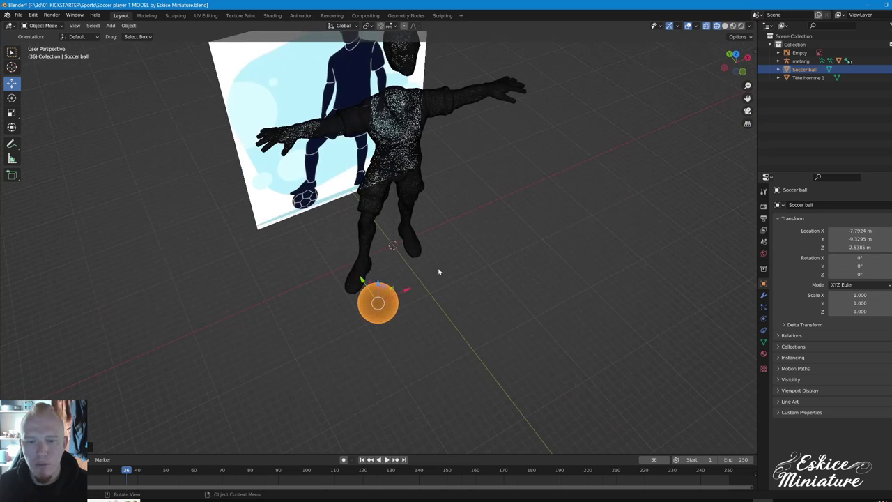
pyautogui.moveTo(363, 285)
pyautogui.mouseDown()
pyautogui.moveTo(358, 276)
pyautogui.moveTo(381, 289)
pyautogui.mouseUp()
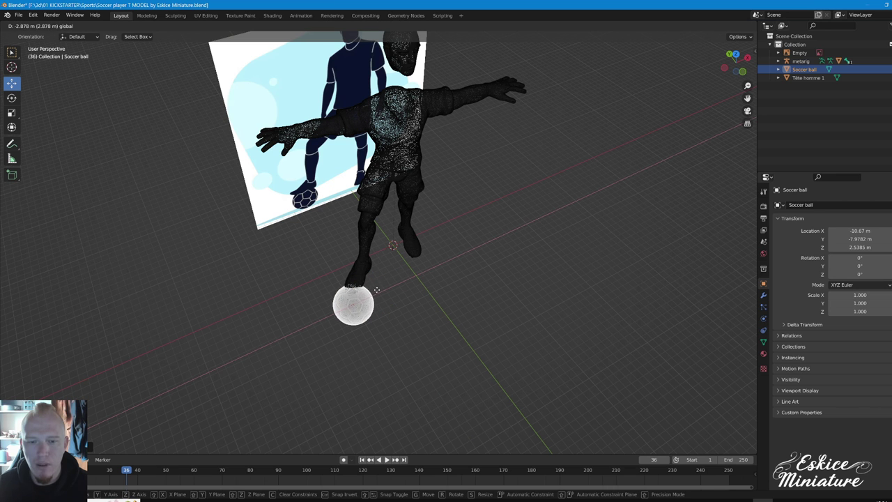
pyautogui.click(374, 294)
# Fine-tune the ball to X -10.954 m, Y -7.5628 m, directly under the right boot
pyautogui.moveTo(374, 294); pyautogui.dragTo(315, 258, button='middle')
pyautogui.moveTo(356, 250)
pyautogui.mouseDown()
pyautogui.moveTo(361, 244)
pyautogui.moveTo(346, 267)
pyautogui.moveTo(352, 279)
pyautogui.mouseUp()
pyautogui.click(333, 304)
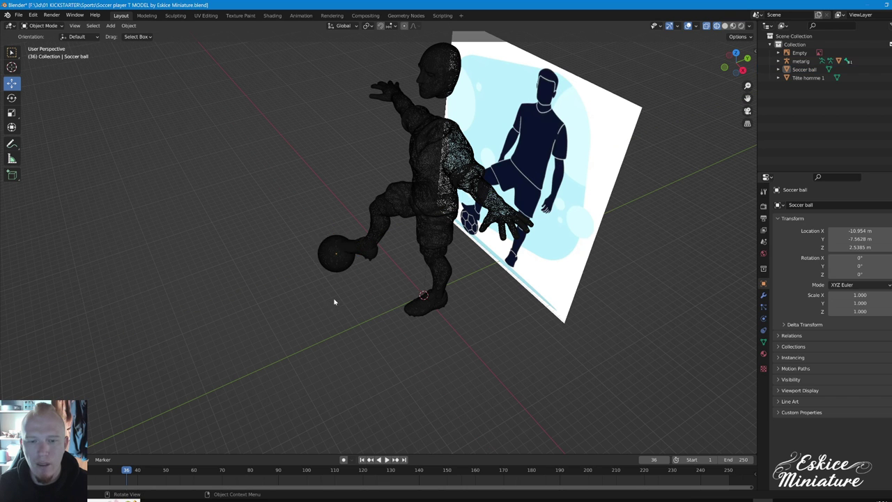
pyautogui.moveTo(334, 304); pyautogui.dragTo(355, 256, button='middle')
pyautogui.scroll(3, 354, 259)
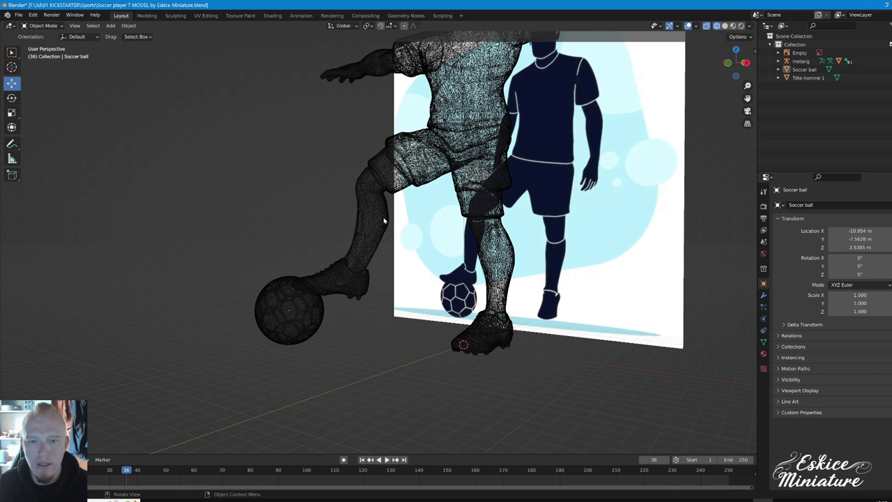
pyautogui.moveTo(389, 111); pyautogui.dragTo(417, 144, button='middle')
pyautogui.scroll(-3, 412, 131)
pyautogui.click(413, 132)
pyautogui.click(413, 134)
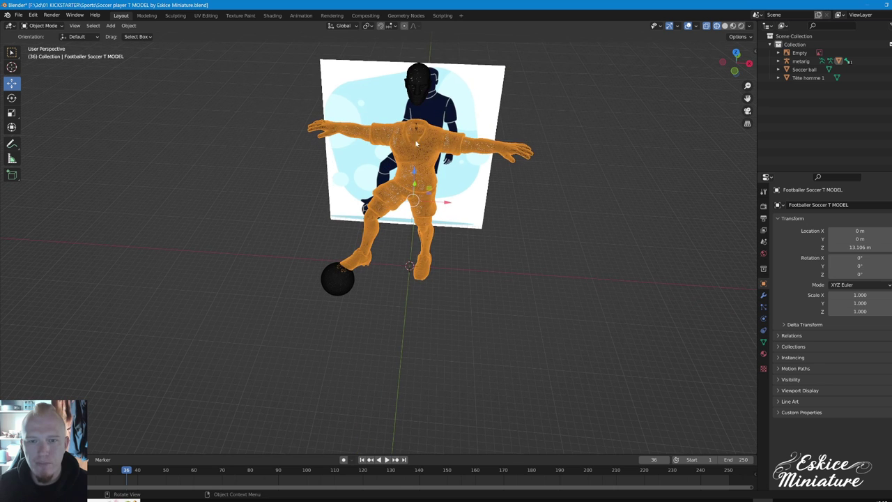
# Put the metarig in Pose Mode and tilt the right foot a further 5.98° onto the ball
pyautogui.click(417, 130)
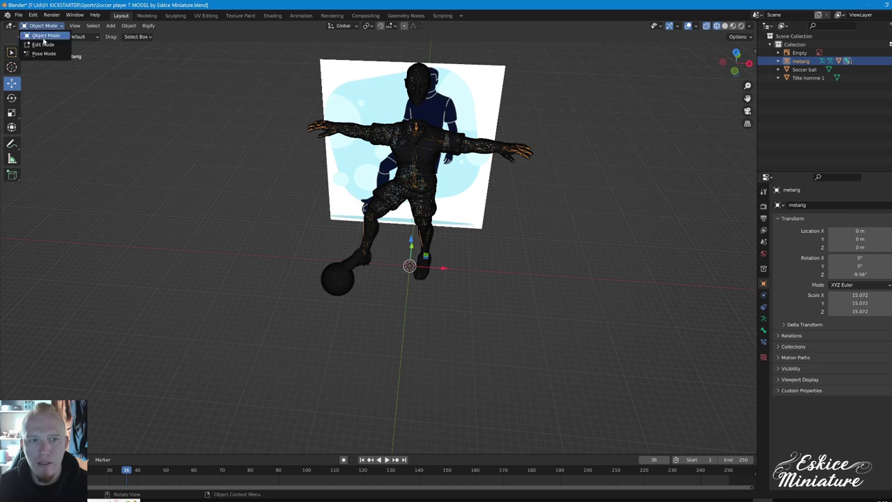
pyautogui.click(44, 53)
pyautogui.moveTo(313, 209); pyautogui.dragTo(348, 202, button='middle')
pyautogui.scroll(3, 349, 201)
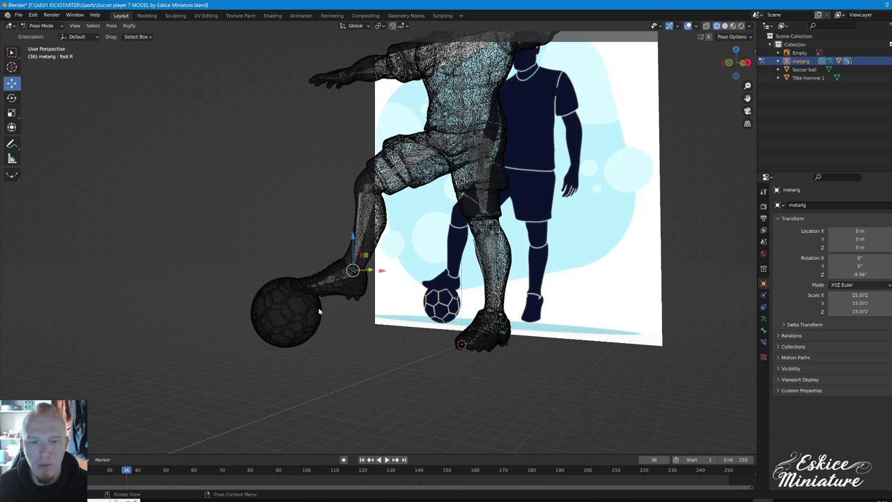
pyautogui.press('r')
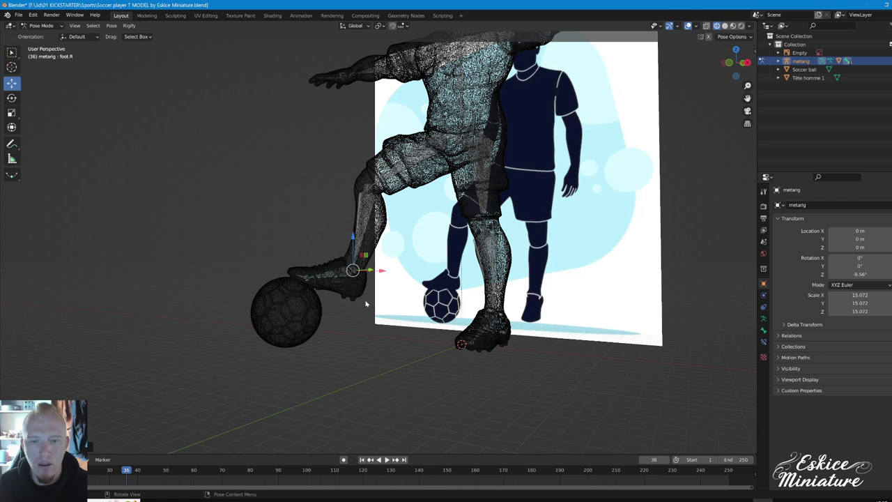
pyautogui.moveTo(461, 262); pyautogui.dragTo(341, 306, button='middle')
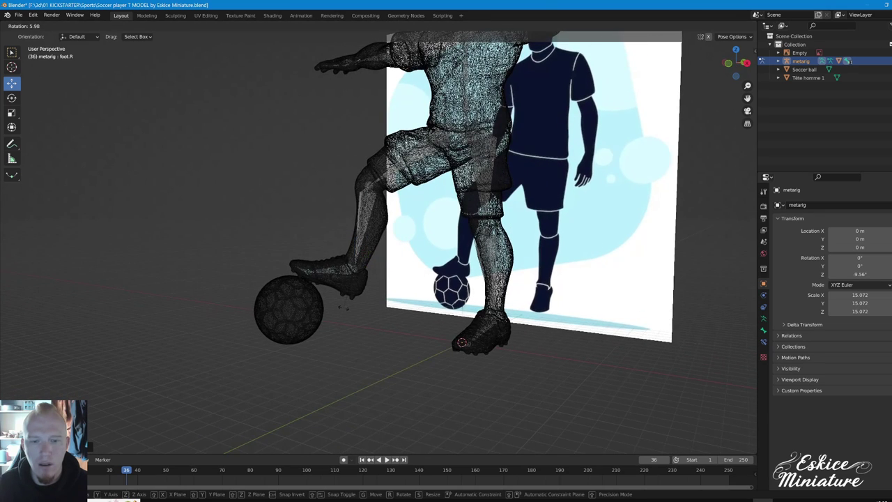
pyautogui.click(344, 310)
pyautogui.moveTo(345, 314); pyautogui.dragTo(293, 300, button='middle')
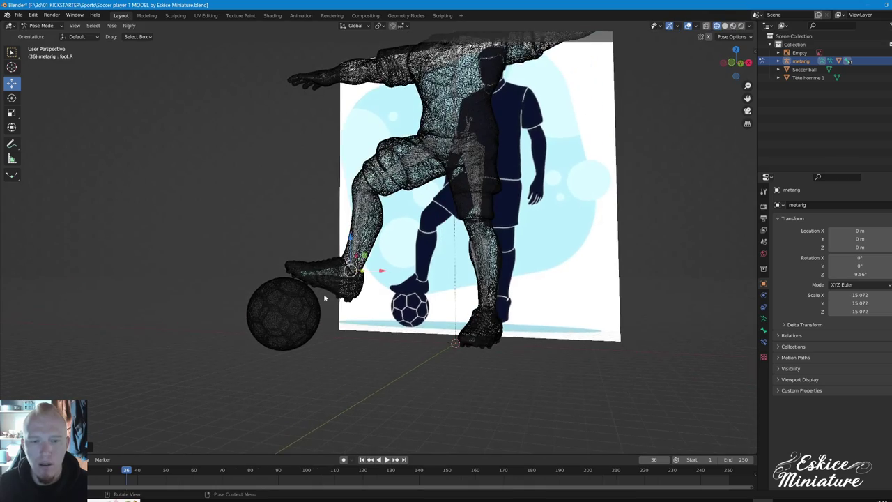
pyautogui.scroll(5, 292, 300)
pyautogui.scroll(-5, 129, 367)
pyautogui.moveTo(129, 368); pyautogui.dragTo(284, 339, button='middle')
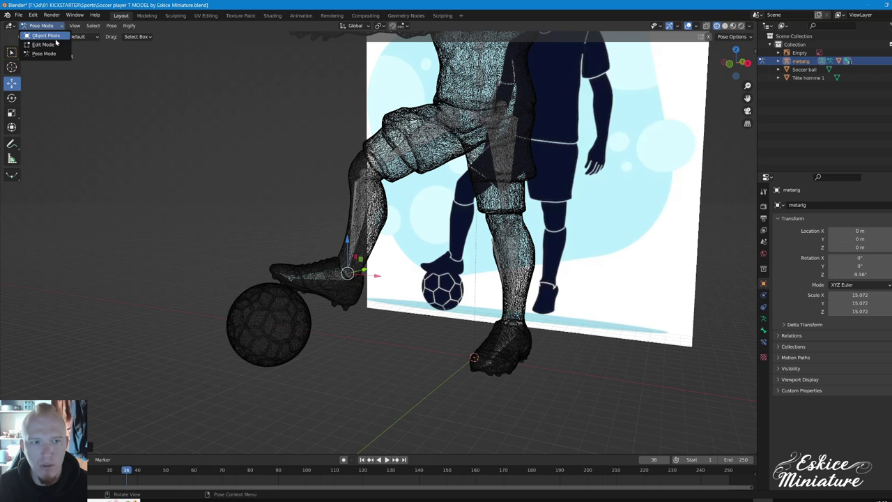
# In Object Mode, move the soccer ball along X to -10.682 m
pyautogui.click(55, 38)
pyautogui.click(272, 321)
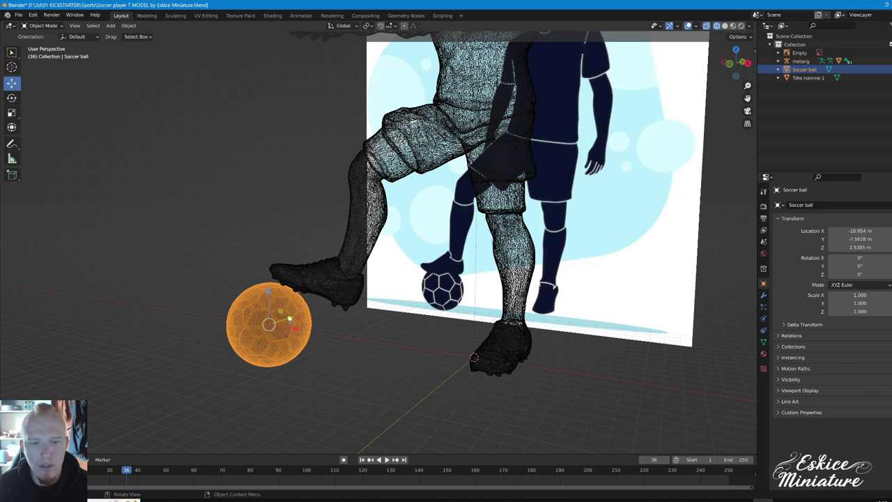
pyautogui.press('g')
pyautogui.press('Escape')
pyautogui.press('g')
pyautogui.press('x')
pyautogui.click(304, 328)
# Check the ball under the boot from top-down, frontal and low viewing angles
pyautogui.moveTo(305, 328)
pyautogui.mouseDown(button='middle')
pyautogui.moveTo(412, 326)
pyautogui.moveTo(348, 295)
pyautogui.moveTo(392, 307)
pyautogui.mouseUp(button='middle')
pyautogui.scroll(-4, 348, 295)
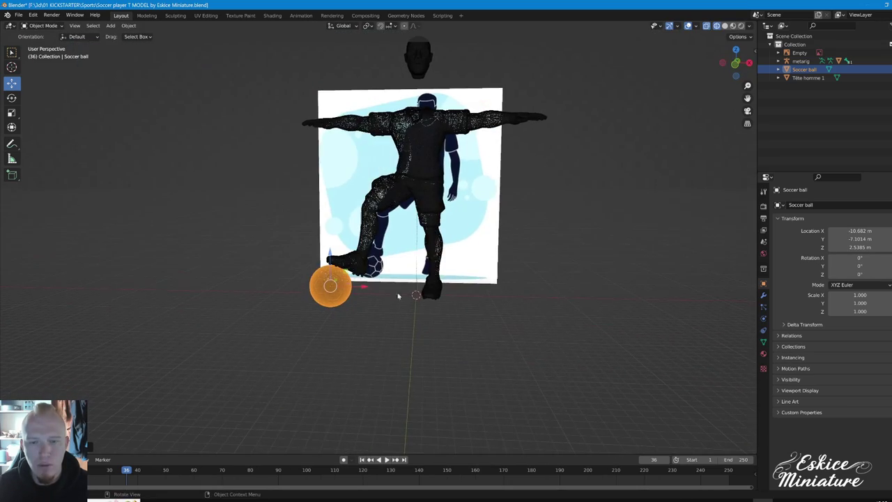
pyautogui.moveTo(430, 258)
pyautogui.mouseDown(button='middle')
pyautogui.moveTo(434, 295)
pyautogui.moveTo(414, 249)
pyautogui.moveTo(404, 319)
pyautogui.moveTo(424, 295)
pyautogui.moveTo(402, 273)
pyautogui.mouseUp(button='middle')
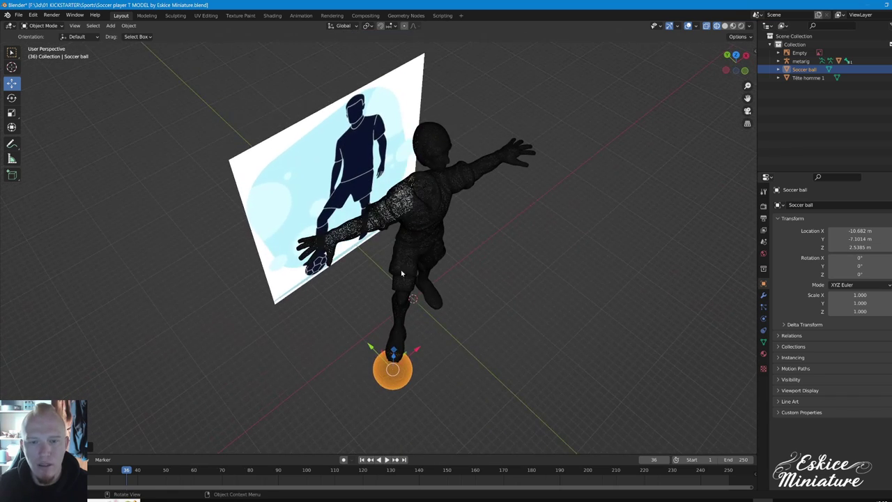
pyautogui.moveTo(436, 301)
pyautogui.mouseDown(button='middle')
pyautogui.moveTo(382, 258)
pyautogui.moveTo(446, 249)
pyautogui.moveTo(391, 256)
pyautogui.mouseUp(button='middle')
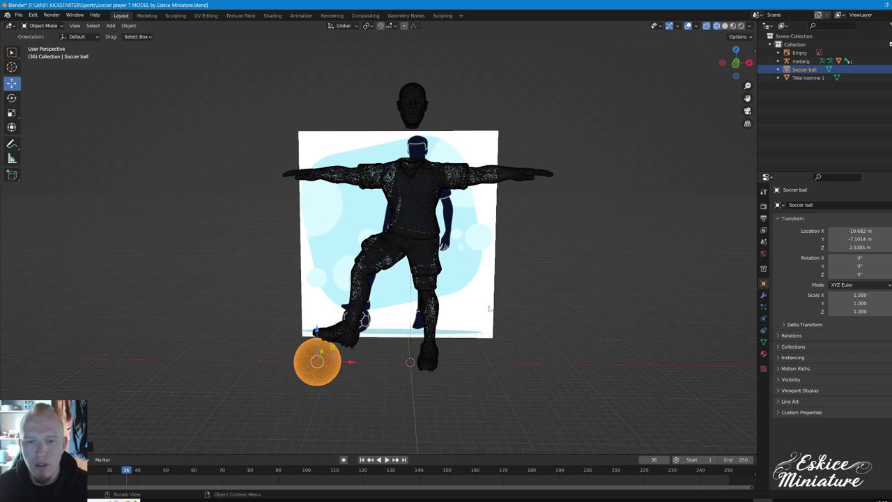
pyautogui.moveTo(483, 237); pyautogui.dragTo(496, 181, button='middle')
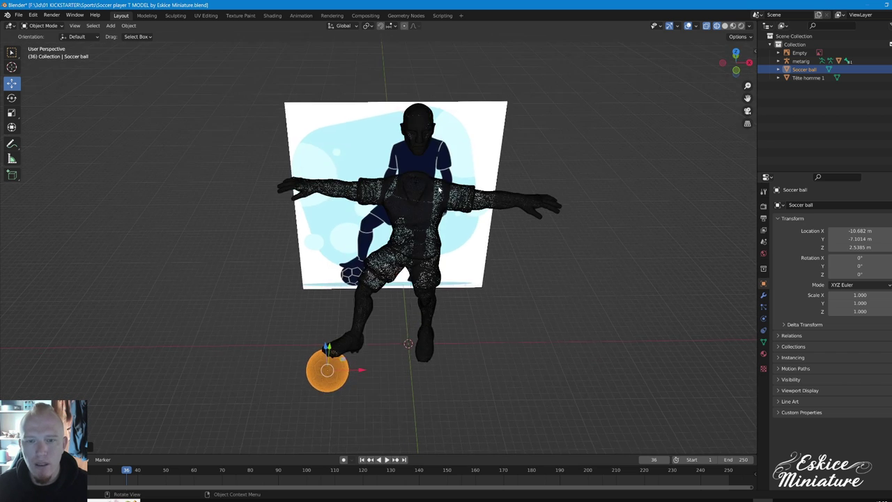
pyautogui.scroll(4, 502, 147)
pyautogui.scroll(-4, 440, 197)
pyautogui.click(408, 197)
pyautogui.click(407, 197)
# Put the metarig in Pose Mode and rotate the left upper arm down
pyautogui.click(408, 196)
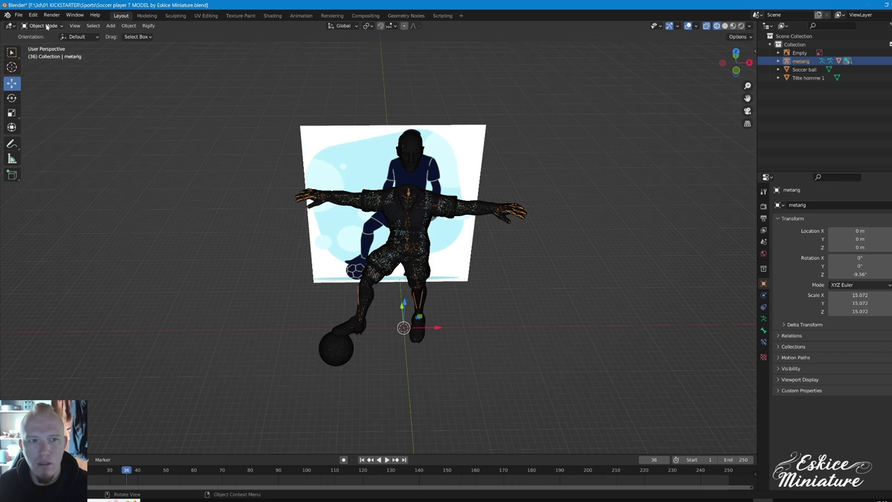
pyautogui.click(43, 53)
pyautogui.moveTo(436, 202)
pyautogui.keyDown('shift'); pyautogui.mouseDown(button='middle')
pyautogui.moveTo(431, 211)
pyautogui.moveTo(431, 188)
pyautogui.mouseUp(button='middle'); pyautogui.keyUp('shift')
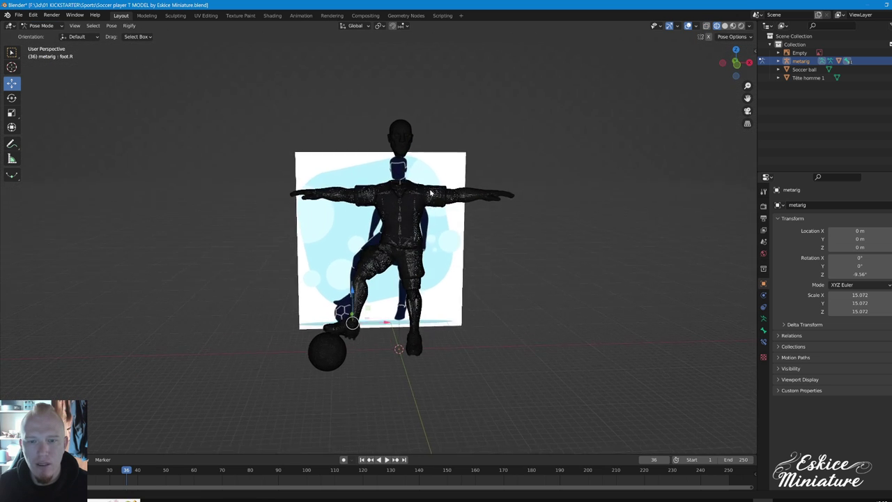
pyautogui.scroll(3, 439, 194)
pyautogui.moveTo(478, 202)
pyautogui.mouseDown(button='middle')
pyautogui.moveTo(452, 319)
pyautogui.moveTo(462, 227)
pyautogui.mouseUp(button='middle')
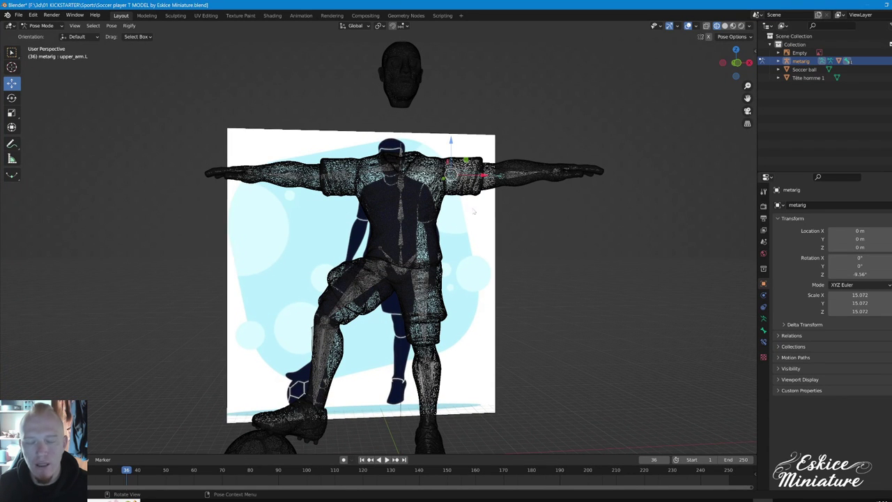
pyautogui.moveTo(471, 218); pyautogui.dragTo(503, 207, button='middle')
pyautogui.press('r')
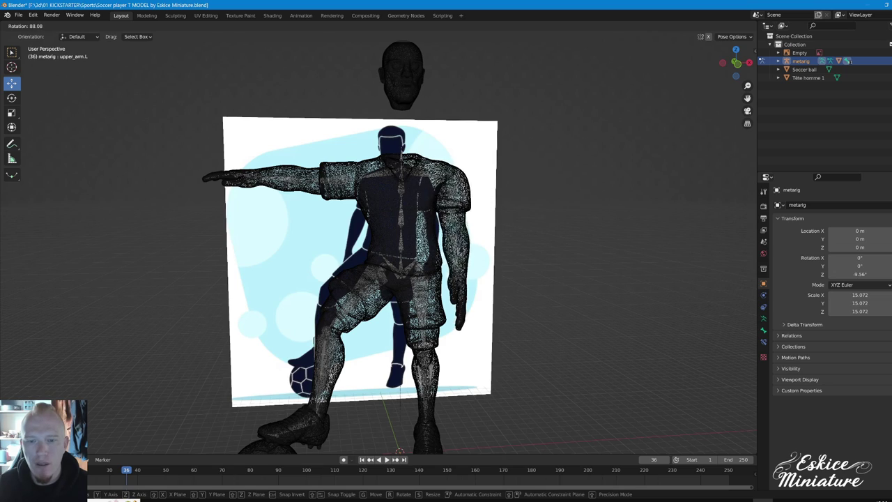
pyautogui.click(411, 265)
# Refine the left upper arm rotation to match the silhouette
pyautogui.moveTo(404, 266)
pyautogui.mouseDown(button='middle')
pyautogui.moveTo(414, 265)
pyautogui.moveTo(391, 266)
pyautogui.mouseUp(button='middle')
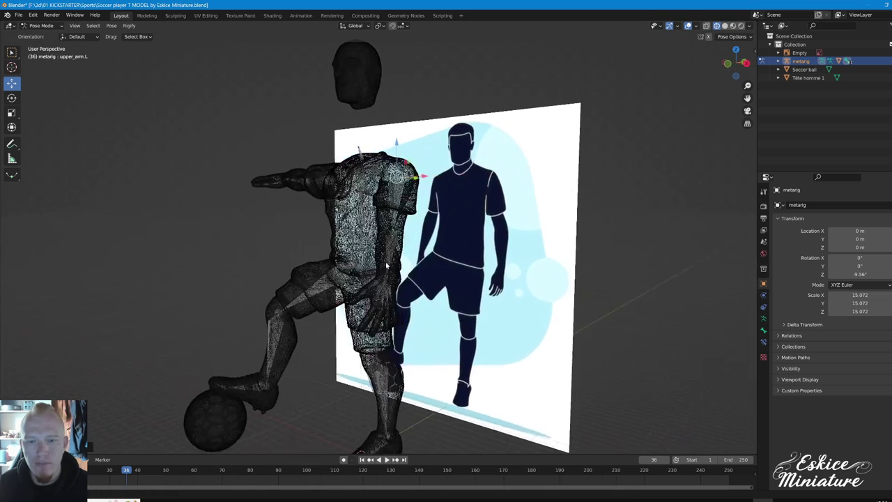
pyautogui.press('r')
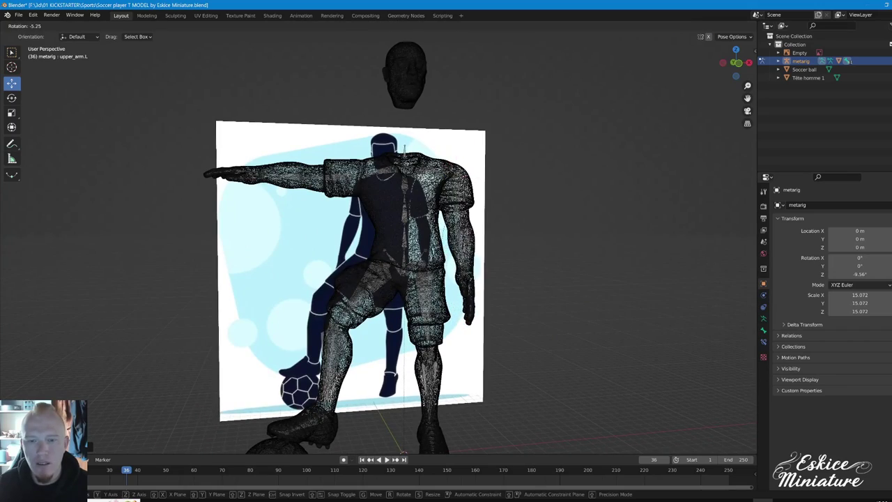
pyautogui.click(446, 170)
pyautogui.moveTo(446, 171)
pyautogui.mouseDown(button='middle')
pyautogui.moveTo(350, 315)
pyautogui.moveTo(376, 314)
pyautogui.mouseUp(button='middle')
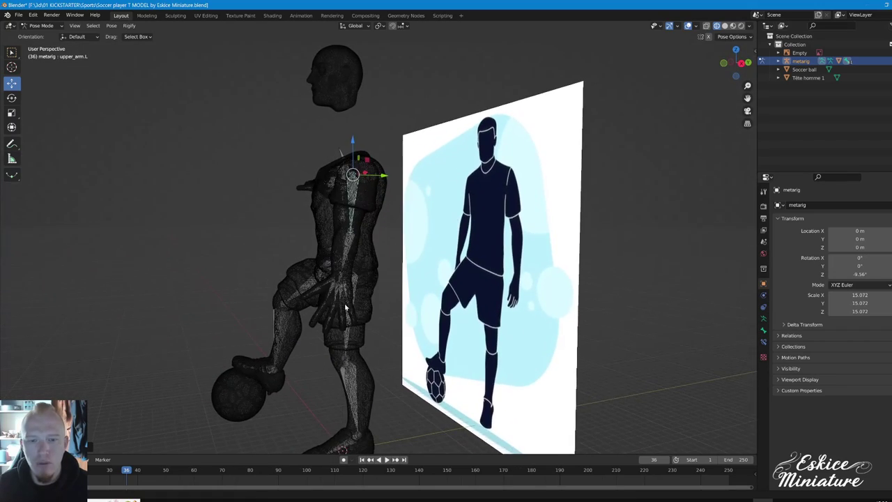
pyautogui.press('r')
pyautogui.click(340, 152)
# Rotate the left forearm down so it hangs at the player's side
pyautogui.moveTo(340, 151)
pyautogui.mouseDown(button='middle')
pyautogui.moveTo(362, 150)
pyautogui.moveTo(403, 285)
pyautogui.mouseUp(button='middle')
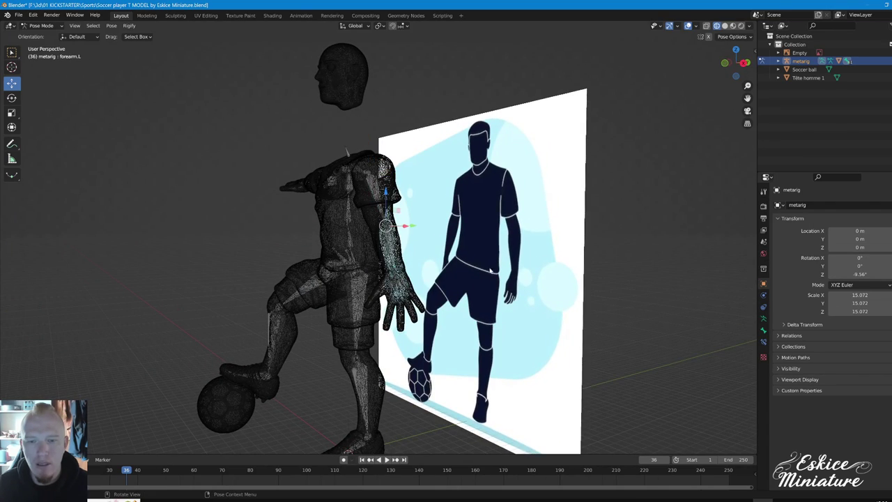
pyautogui.press('r')
pyautogui.click(441, 292)
pyautogui.moveTo(441, 293)
pyautogui.mouseDown(button='middle')
pyautogui.moveTo(487, 301)
pyautogui.moveTo(408, 214)
pyautogui.moveTo(272, 223)
pyautogui.mouseUp(button='middle')
pyautogui.click(367, 195)
# Rotate the right upper arm down to hang beside the body
pyautogui.press('r')
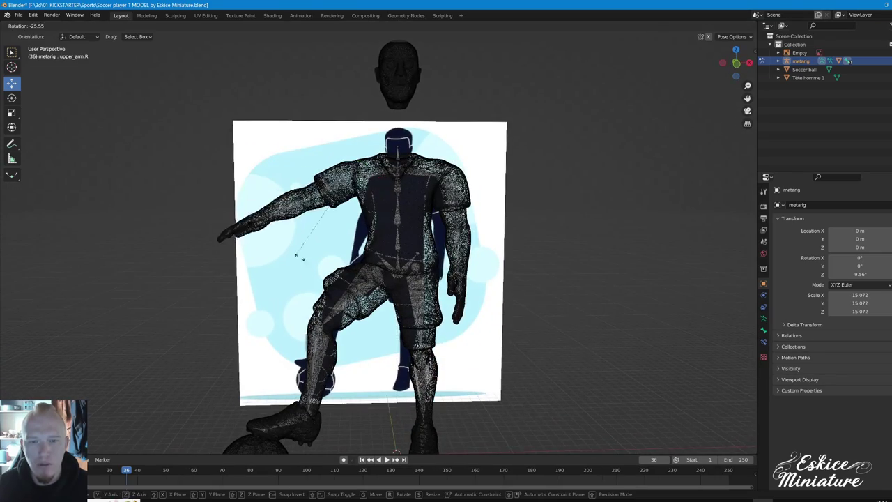
pyautogui.click(384, 296)
pyautogui.moveTo(385, 296)
pyautogui.mouseDown(button='middle')
pyautogui.moveTo(394, 373)
pyautogui.moveTo(385, 323)
pyautogui.mouseUp(button='middle')
pyautogui.moveTo(373, 289)
pyautogui.mouseDown(button='middle')
pyautogui.moveTo(353, 307)
pyautogui.moveTo(335, 258)
pyautogui.moveTo(361, 209)
pyautogui.moveTo(342, 259)
pyautogui.moveTo(471, 231)
pyautogui.moveTo(474, 253)
pyautogui.moveTo(460, 259)
pyautogui.moveTo(391, 209)
pyautogui.mouseUp(button='middle')
# Rotate the left shoulder slightly
pyautogui.press('r')
pyautogui.click(495, 270)
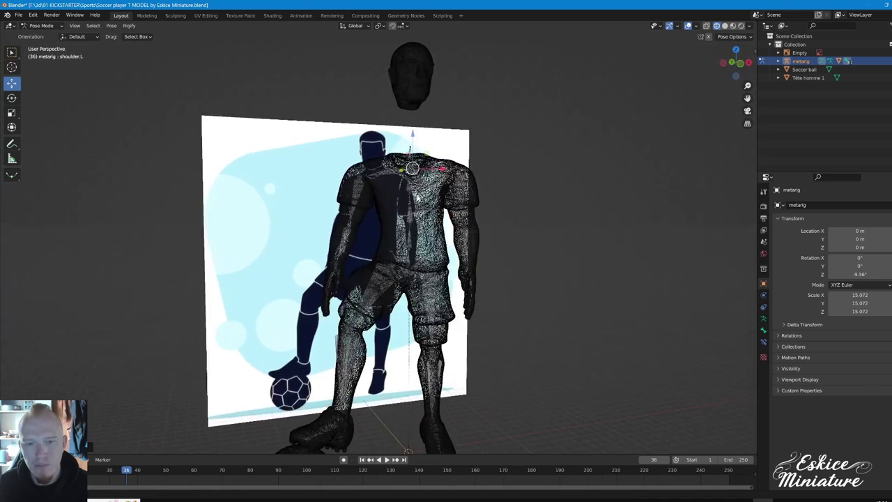
pyautogui.moveTo(340, 246); pyautogui.dragTo(365, 248, button='middle')
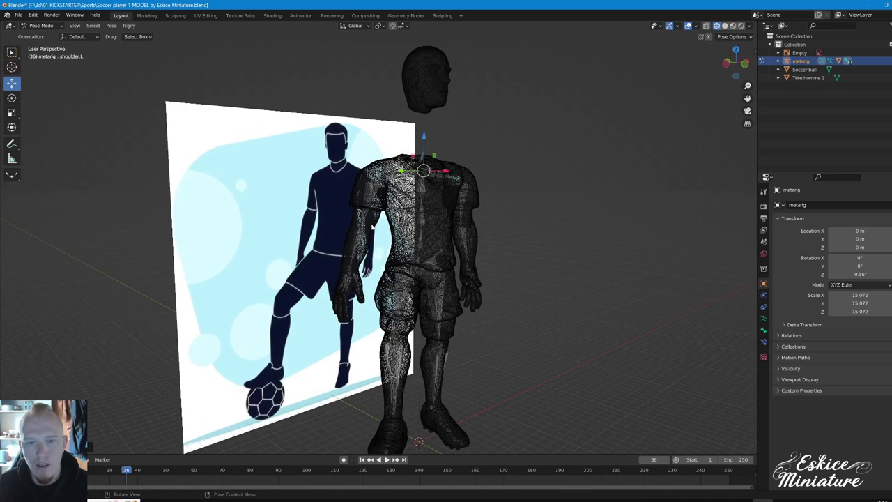
pyautogui.moveTo(366, 209); pyautogui.dragTo(335, 219, button='middle')
# Adjust the right forearm and upper arm so the right arm sits alongside the torso
pyautogui.click(335, 219)
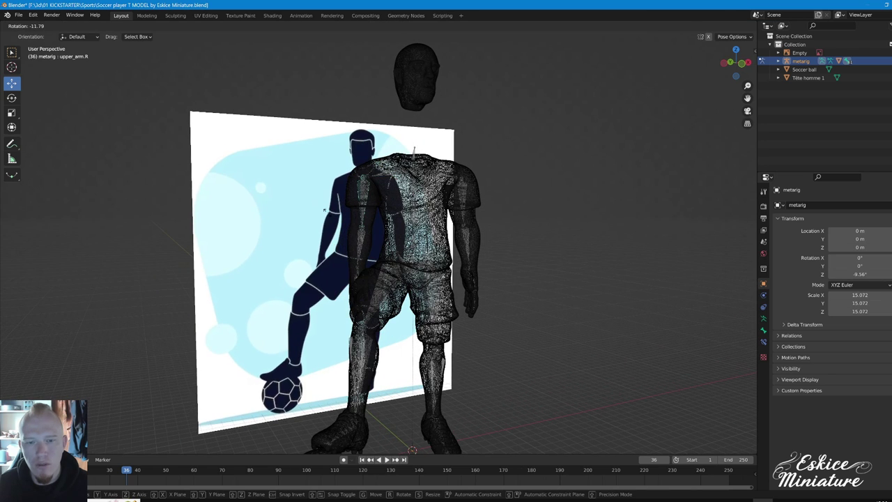
pyautogui.click(354, 237)
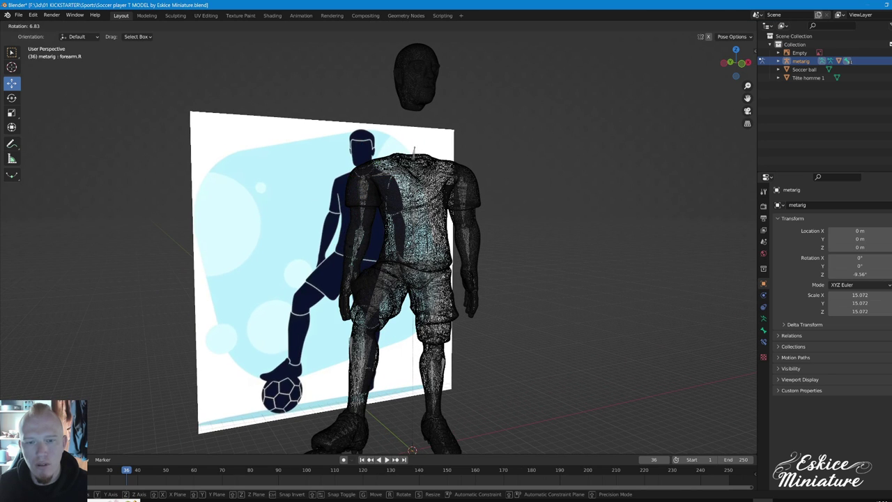
pyautogui.moveTo(354, 237)
pyautogui.mouseDown(button='middle')
pyautogui.moveTo(394, 258)
pyautogui.moveTo(424, 255)
pyautogui.mouseUp(button='middle')
pyautogui.press('r')
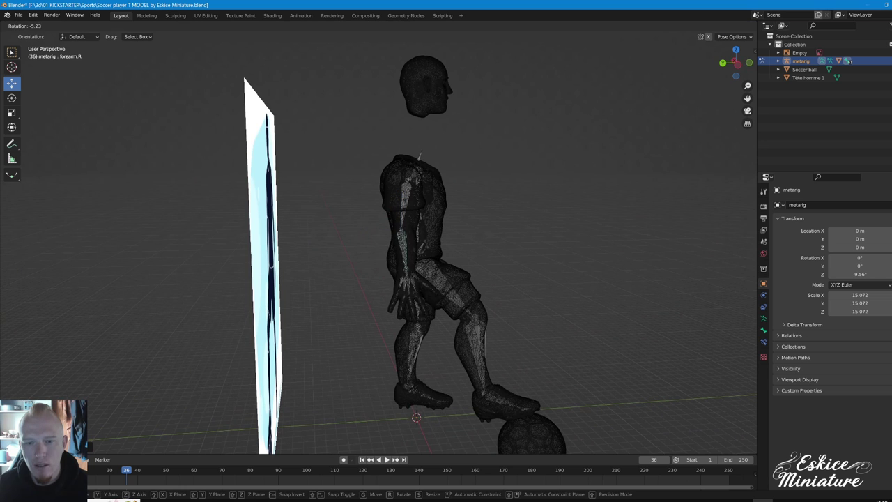
pyautogui.click(401, 223)
pyautogui.moveTo(400, 223)
pyautogui.mouseDown(button='middle')
pyautogui.moveTo(468, 205)
pyautogui.moveTo(381, 221)
pyautogui.moveTo(394, 254)
pyautogui.mouseUp(button='middle')
pyautogui.click(408, 213)
pyautogui.press('r')
pyautogui.click(472, 207)
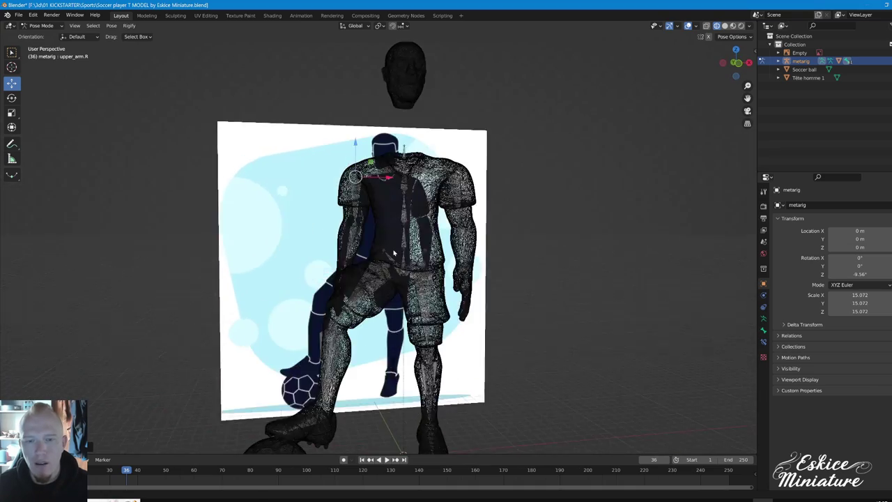
# Switch between solid and wireframe shading while orbiting to inspect the rig's bones
pyautogui.scroll(-4, 394, 254)
pyautogui.hotkey('shift', 'z')
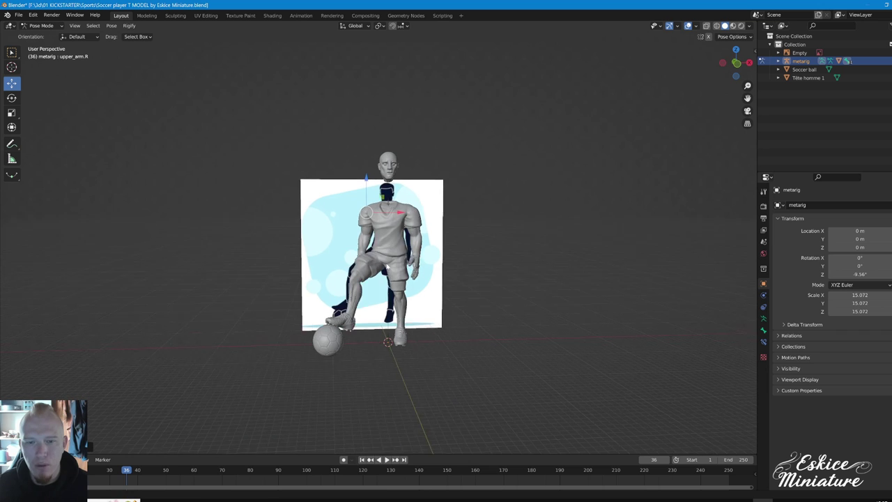
pyautogui.moveTo(394, 254); pyautogui.dragTo(402, 244, button='middle')
pyautogui.scroll(3, 401, 244)
pyautogui.scroll(2, 401, 244)
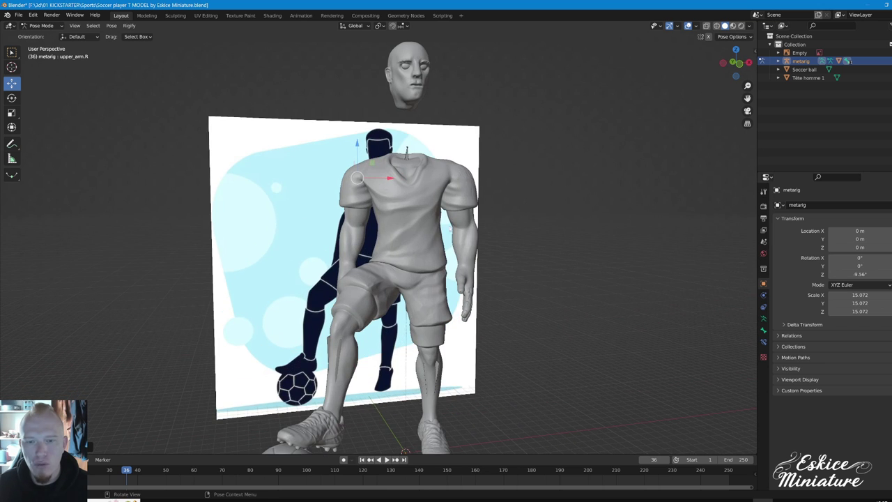
pyautogui.hotkey('shift', 'z')
pyautogui.moveTo(454, 193)
pyautogui.mouseDown(button='middle')
pyautogui.moveTo(425, 227)
pyautogui.moveTo(403, 228)
pyautogui.mouseUp(button='middle')
pyautogui.hotkey('shift', 'z')
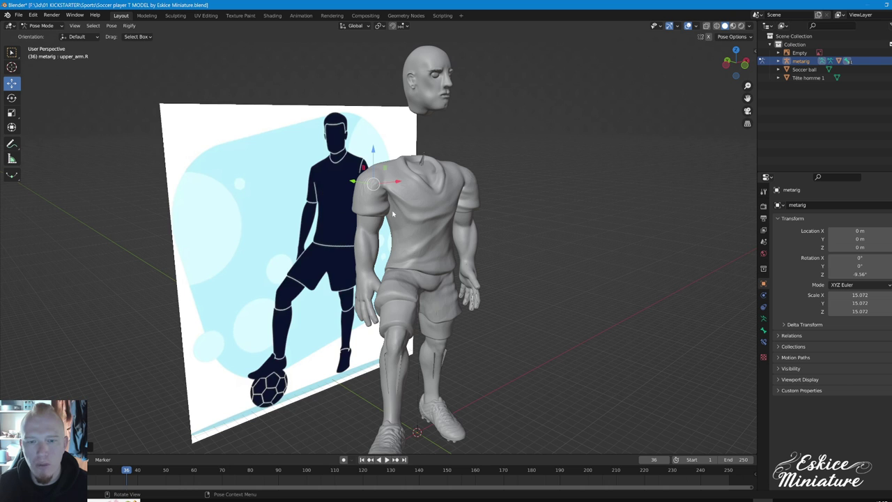
pyautogui.moveTo(392, 214); pyautogui.dragTo(364, 204, button='middle')
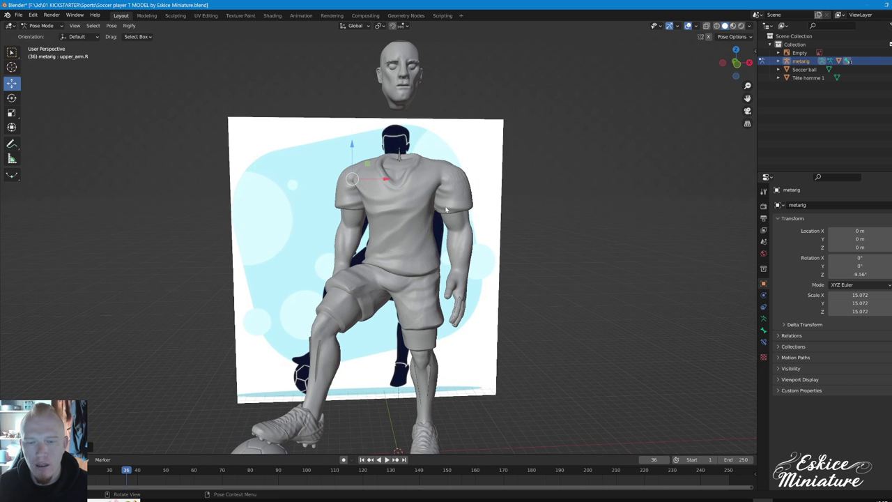
pyautogui.hotkey('shift', 'z')
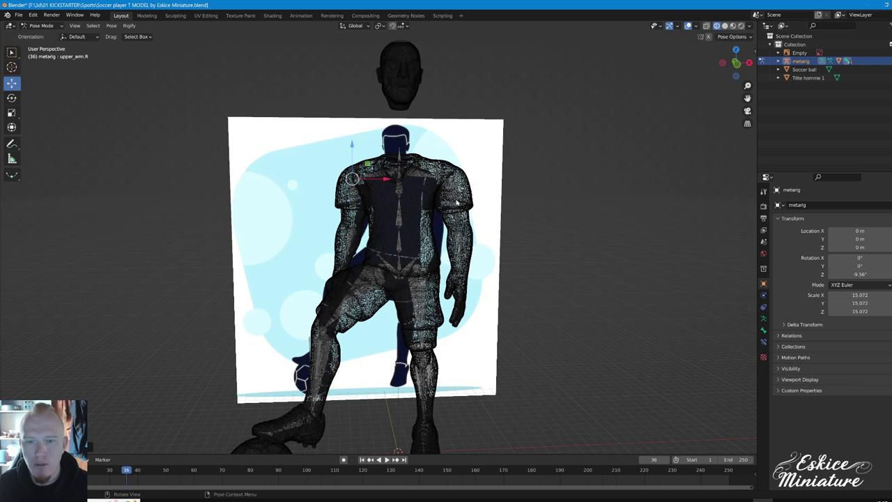
pyautogui.moveTo(457, 202); pyautogui.dragTo(438, 212, button='middle')
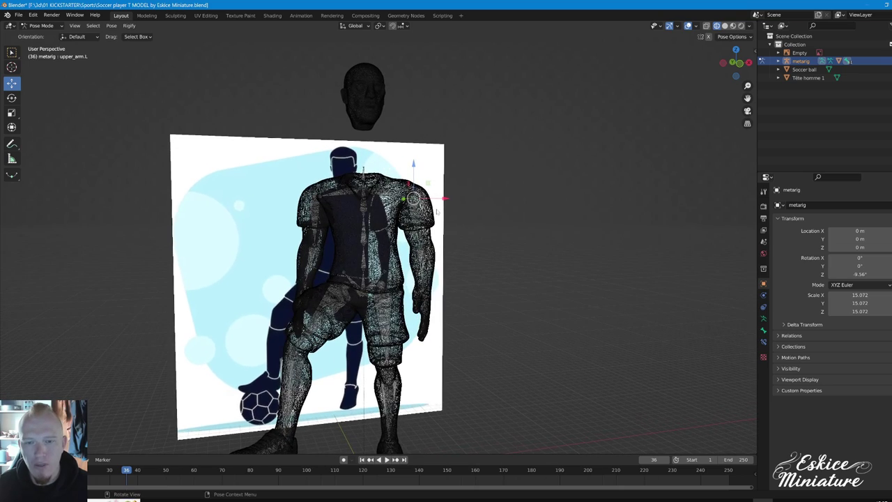
pyautogui.scroll(3, 474, 225)
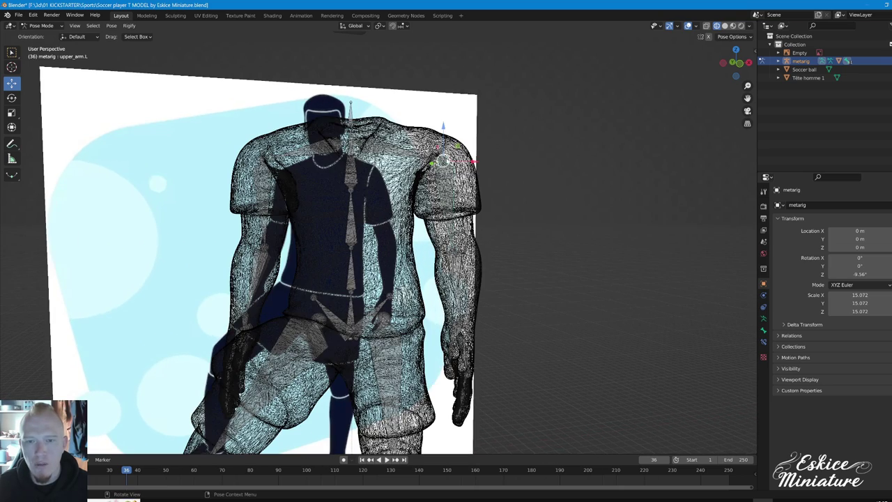
pyautogui.moveTo(443, 159); pyautogui.dragTo(442, 206, button='middle')
pyautogui.hotkey('shift', 'z')
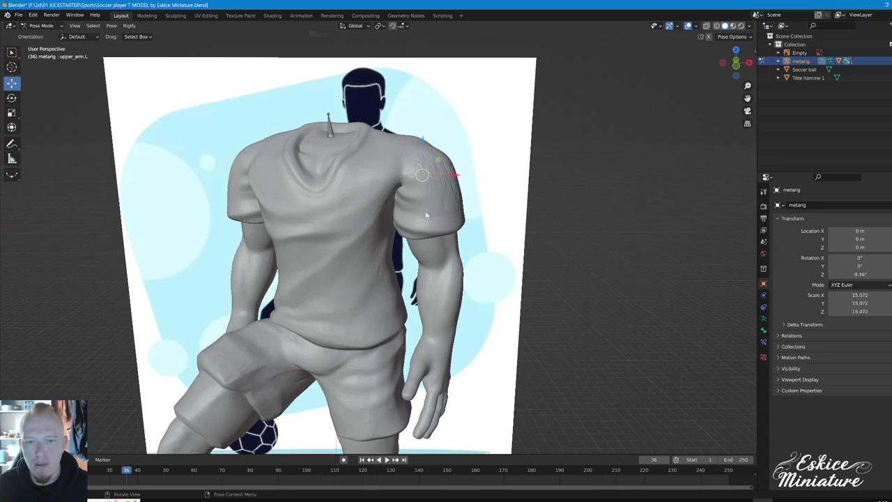
# Look at the bones through the mesh from a straight front view, then restore solid shading
pyautogui.hotkey('shift', 'z')
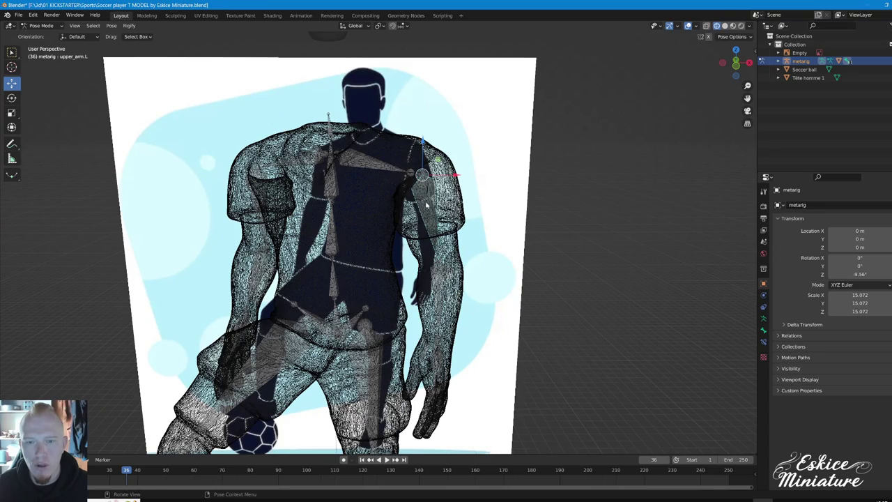
pyautogui.moveTo(427, 204); pyautogui.dragTo(419, 223, button='middle')
pyautogui.scroll(2, 418, 223)
pyautogui.scroll(2, 419, 223)
pyautogui.scroll(2, 419, 223)
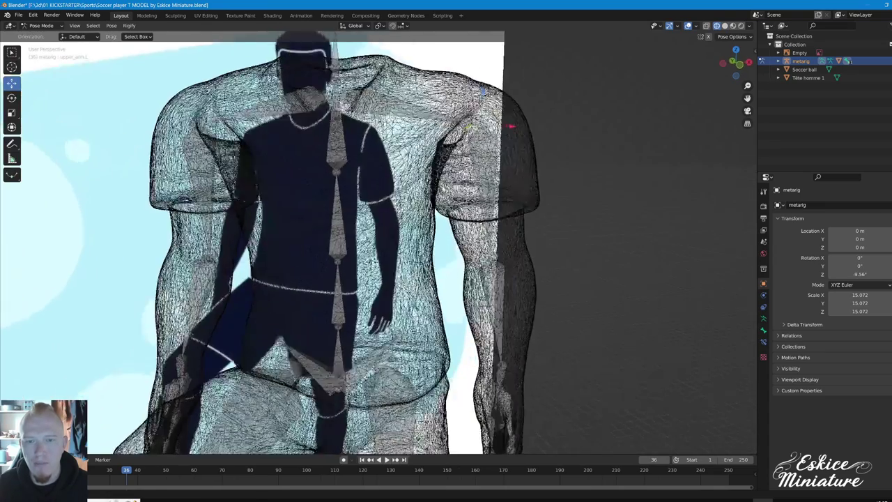
pyautogui.scroll(-3, 425, 188)
pyautogui.scroll(-2, 425, 188)
pyautogui.hotkey('shift', 'z')
# Shift the left and right upper arms at the shoulders to line up with the silhouette
pyautogui.moveTo(424, 188); pyautogui.dragTo(413, 189)
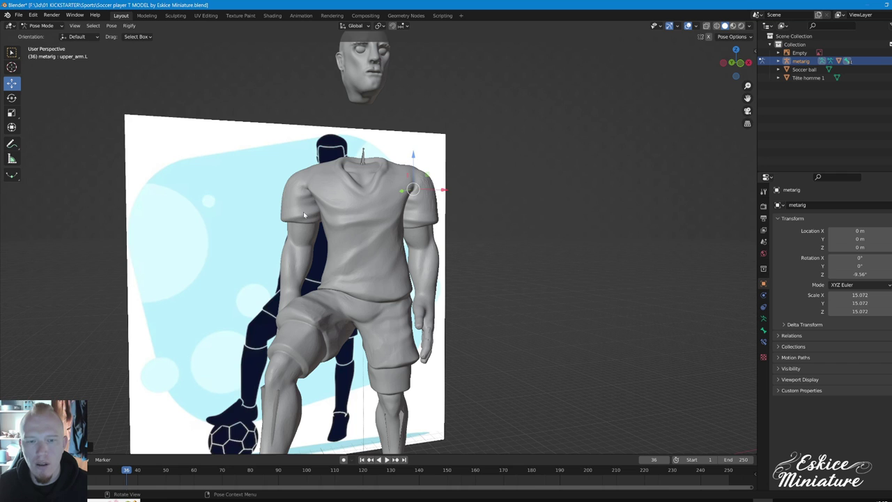
pyautogui.moveTo(305, 188); pyautogui.dragTo(314, 188)
pyautogui.moveTo(315, 189)
pyautogui.mouseDown(button='middle')
pyautogui.moveTo(334, 197)
pyautogui.moveTo(274, 202)
pyautogui.moveTo(335, 194)
pyautogui.mouseUp(button='middle')
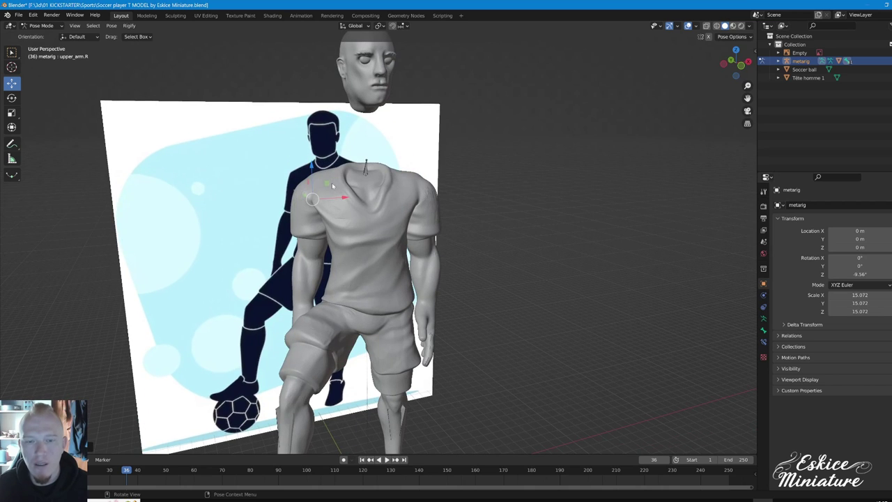
pyautogui.moveTo(384, 241); pyautogui.dragTo(380, 286, button='middle')
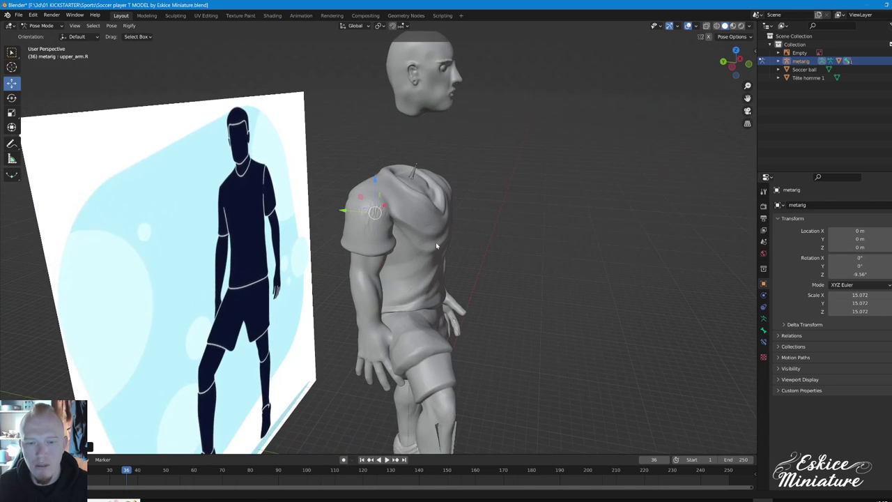
pyautogui.moveTo(384, 323)
pyautogui.mouseDown(button='middle')
pyautogui.moveTo(423, 289)
pyautogui.moveTo(440, 296)
pyautogui.moveTo(398, 282)
pyautogui.moveTo(386, 265)
pyautogui.moveTo(384, 288)
pyautogui.moveTo(398, 202)
pyautogui.mouseUp(button='middle')
# In wireframe view, rotate the left hand bone so it hangs at the player's side
pyautogui.hotkey('shift', 'z')
pyautogui.click(399, 202)
pyautogui.press('r')
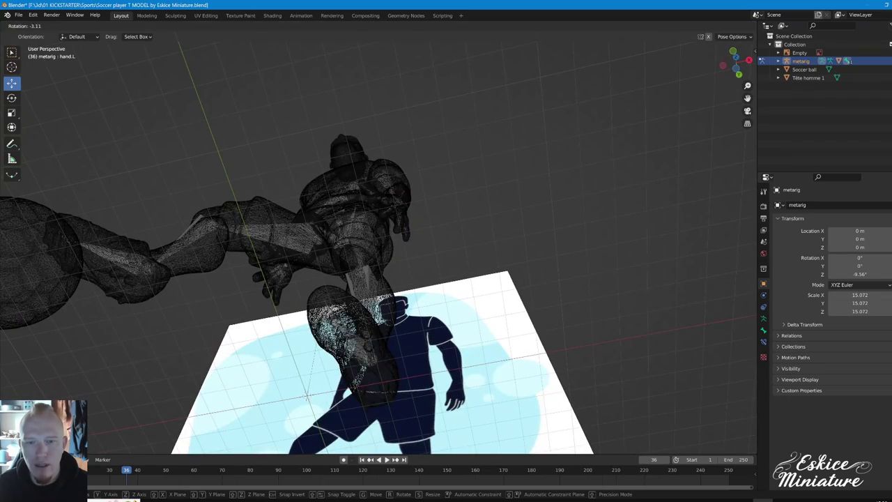
pyautogui.click(339, 264)
# Rotate the right hand bone about -48.19° so it angles against the thigh
pyautogui.moveTo(339, 265); pyautogui.dragTo(423, 314, button='middle')
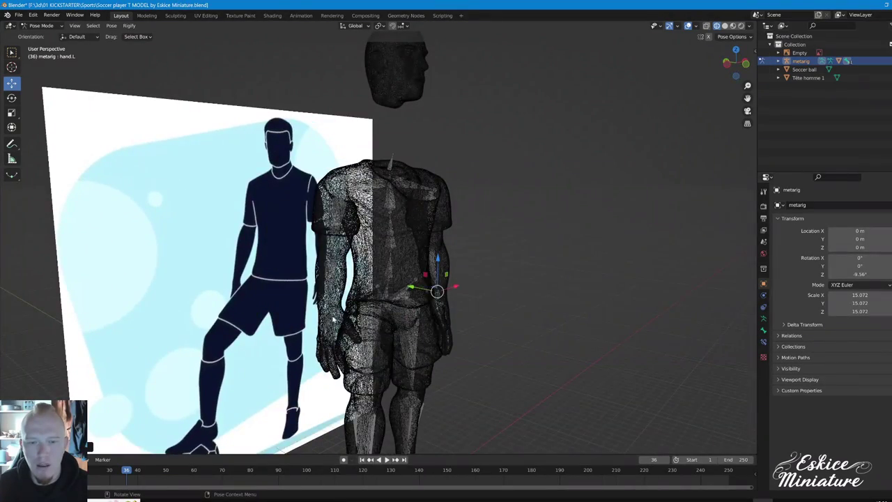
pyautogui.hotkey('shift', 'z')
pyautogui.scroll(6, 402, 312)
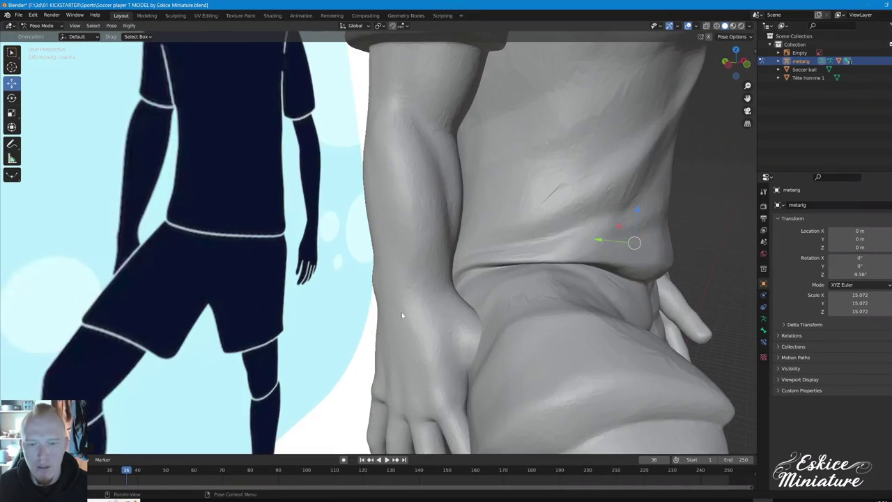
pyautogui.hotkey('shift', 'z')
pyautogui.keyDown('shift'); pyautogui.moveTo(402, 315); pyautogui.dragTo(416, 277, button='middle'); pyautogui.keyUp('shift')
pyautogui.moveTo(412, 217)
pyautogui.mouseDown(button='middle')
pyautogui.moveTo(419, 293)
pyautogui.moveTo(428, 193)
pyautogui.moveTo(458, 194)
pyautogui.moveTo(427, 255)
pyautogui.moveTo(408, 254)
pyautogui.mouseUp(button='middle')
pyautogui.press('r')
pyautogui.click(434, 199)
pyautogui.scroll(-5, 427, 255)
pyautogui.hotkey('shift', 'z')
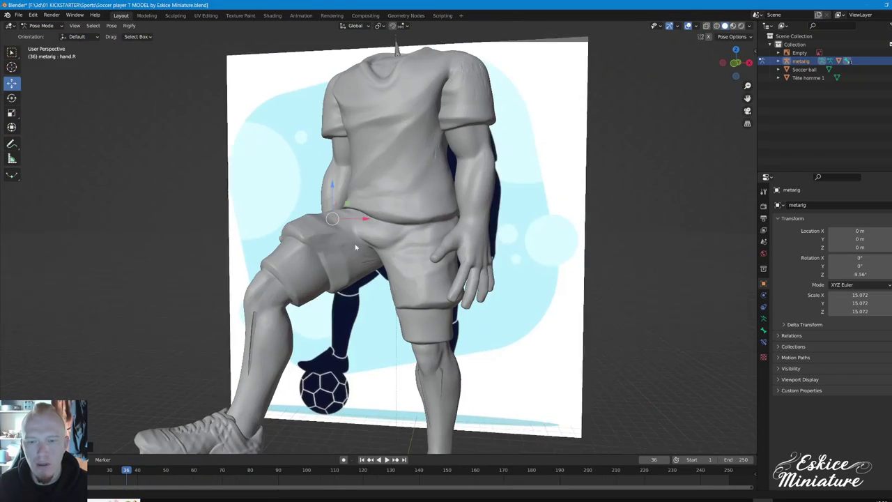
pyautogui.scroll(1, 409, 251)
pyautogui.scroll(-4, 410, 247)
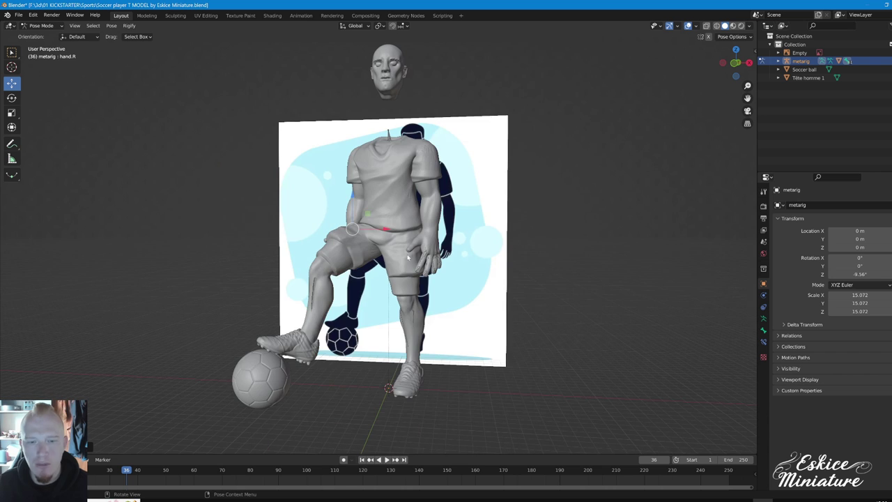
pyautogui.moveTo(409, 258); pyautogui.dragTo(414, 276, button='middle')
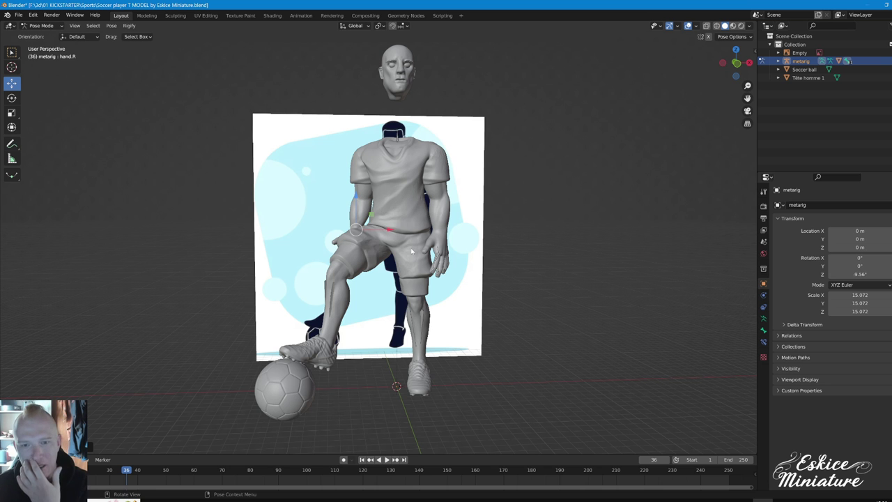
pyautogui.moveTo(456, 255); pyautogui.dragTo(390, 260, button='middle')
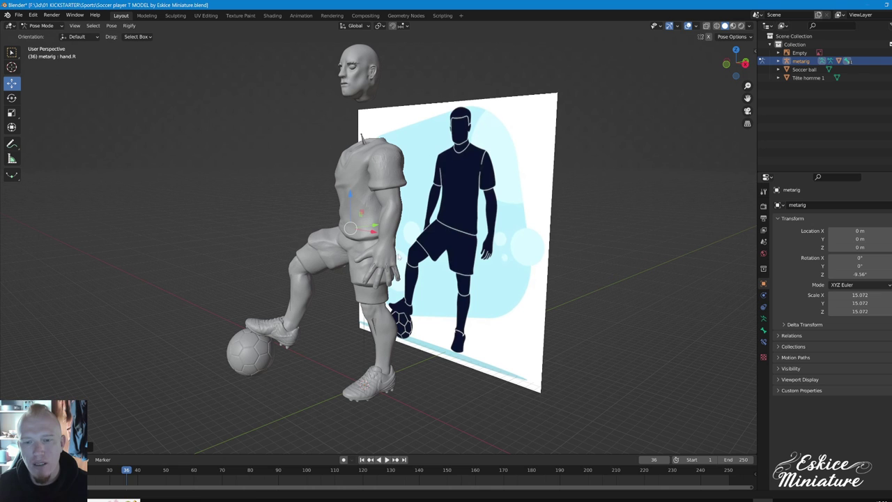
pyautogui.scroll(3, 397, 289)
pyautogui.scroll(2, 394, 297)
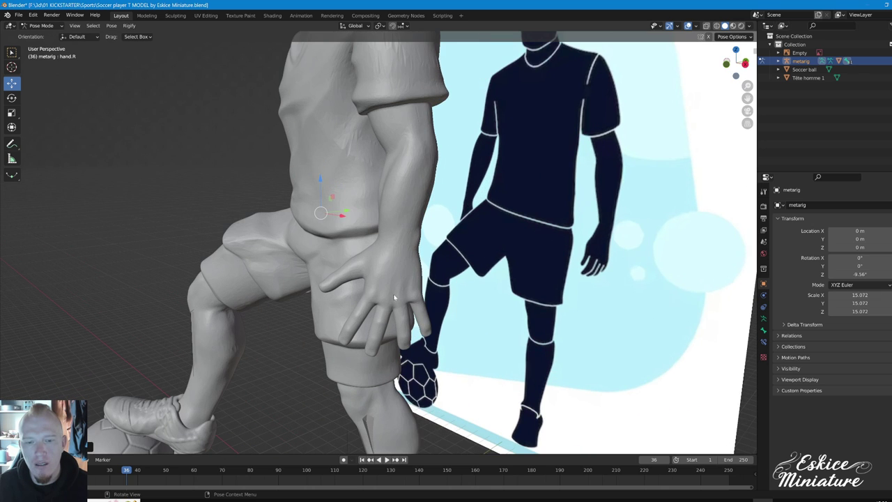
pyautogui.keyDown('shift'); pyautogui.moveTo(392, 294); pyautogui.dragTo(399, 245, button='middle'); pyautogui.keyUp('shift')
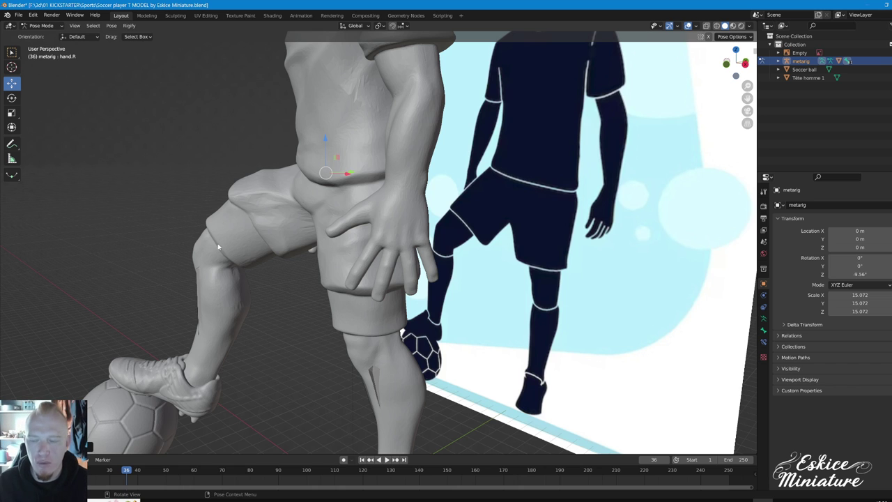
pyautogui.moveTo(354, 242)
pyautogui.mouseDown(button='middle')
pyautogui.moveTo(475, 218)
pyautogui.moveTo(432, 220)
pyautogui.mouseUp(button='middle')
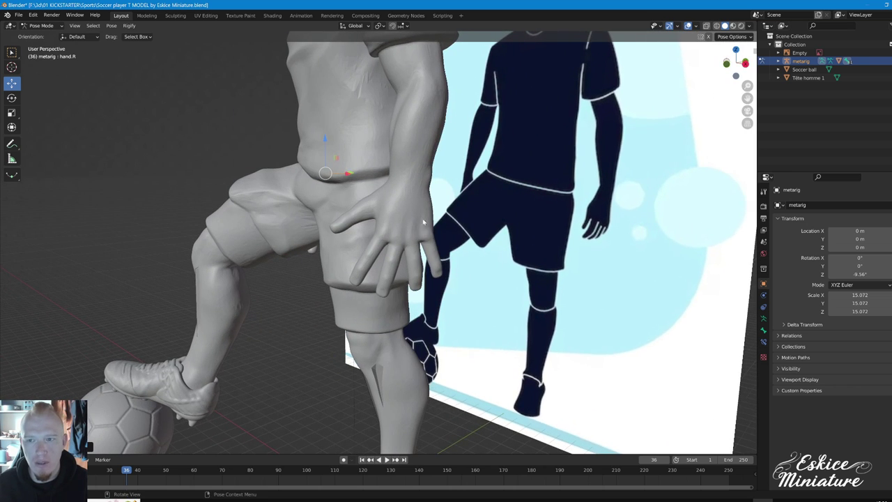
pyautogui.scroll(2, 423, 222)
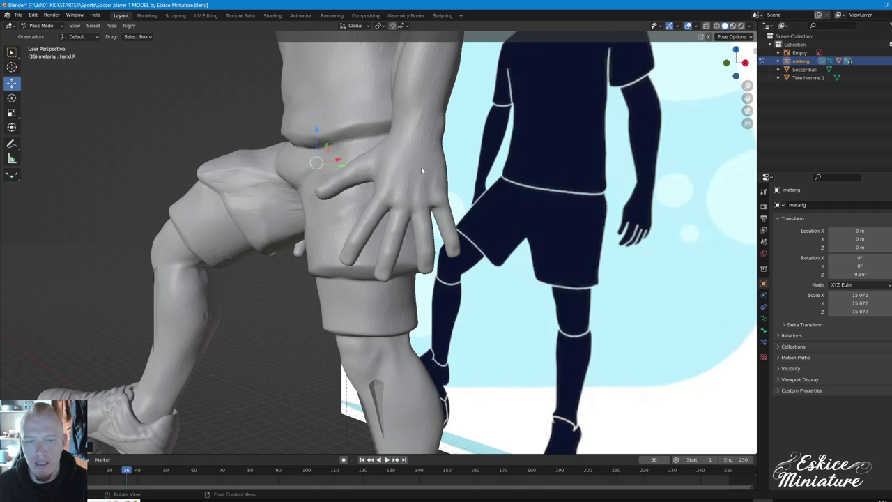
pyautogui.moveTo(377, 206)
pyautogui.mouseDown(button='middle')
pyautogui.moveTo(499, 220)
pyautogui.moveTo(446, 217)
pyautogui.mouseUp(button='middle')
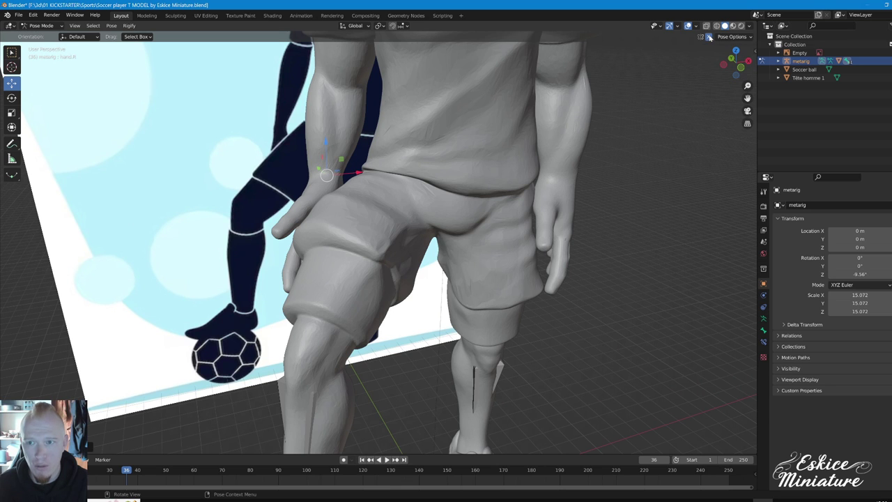
pyautogui.moveTo(520, 207)
pyautogui.mouseDown(button='middle')
pyautogui.moveTo(441, 200)
pyautogui.moveTo(403, 223)
pyautogui.moveTo(489, 202)
pyautogui.moveTo(368, 268)
pyautogui.moveTo(366, 259)
pyautogui.moveTo(432, 248)
pyautogui.moveTo(403, 87)
pyautogui.moveTo(317, 301)
pyautogui.moveTo(363, 309)
pyautogui.moveTo(373, 255)
pyautogui.moveTo(352, 283)
pyautogui.moveTo(327, 289)
pyautogui.mouseUp(button='middle')
# Try rotating the left thigh bone, then undo it to keep the hand by the thigh
pyautogui.click(342, 264)
pyautogui.press('r')
pyautogui.click(403, 87)
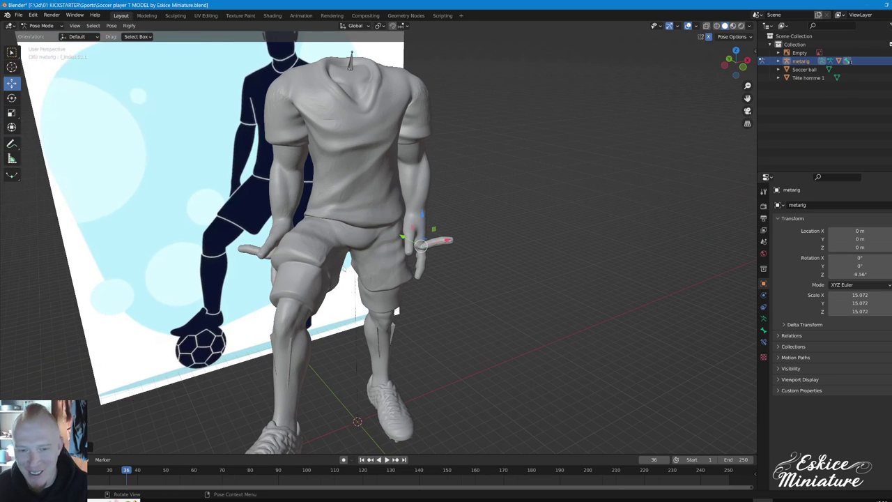
pyautogui.moveTo(364, 257)
pyautogui.mouseDown(button='middle')
pyautogui.moveTo(383, 280)
pyautogui.moveTo(385, 268)
pyautogui.moveTo(429, 257)
pyautogui.moveTo(433, 232)
pyautogui.moveTo(446, 225)
pyautogui.mouseUp(button='middle')
pyautogui.hotkey('ctrl', 'z')
# In X-ray view, rotate the left palm bone at the index finger base, then undo the attempt
pyautogui.scroll(5, 428, 269)
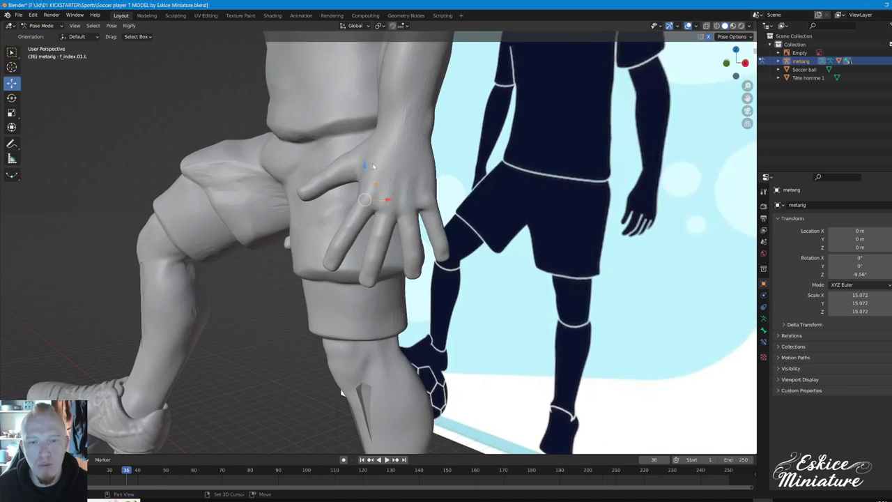
pyautogui.hotkey('alt', 'z')
pyautogui.scroll(3, 446, 225)
pyautogui.moveTo(373, 145); pyautogui.dragTo(352, 137, button='middle')
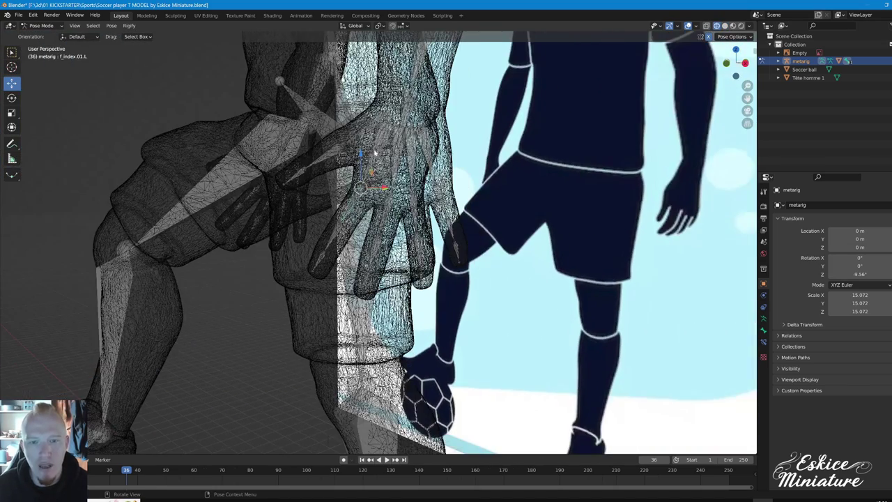
pyautogui.moveTo(391, 189)
pyautogui.mouseDown(button='middle')
pyautogui.moveTo(379, 194)
pyautogui.moveTo(395, 200)
pyautogui.mouseUp(button='middle')
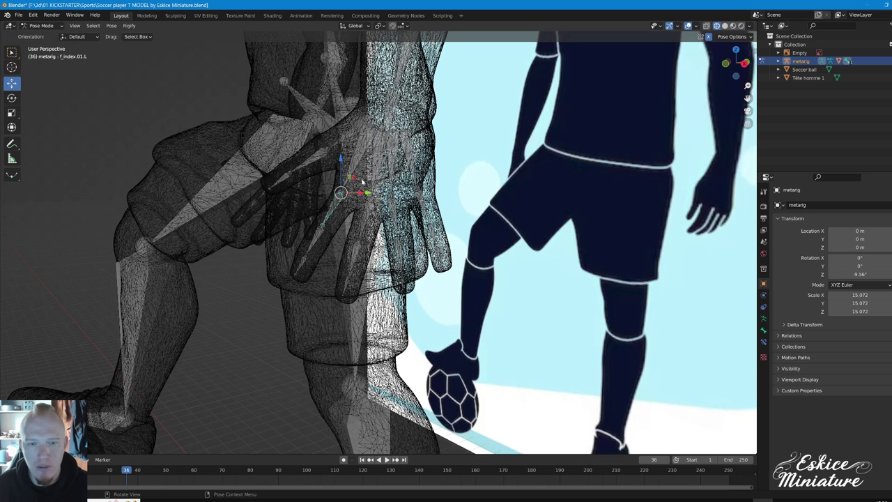
pyautogui.click(418, 191)
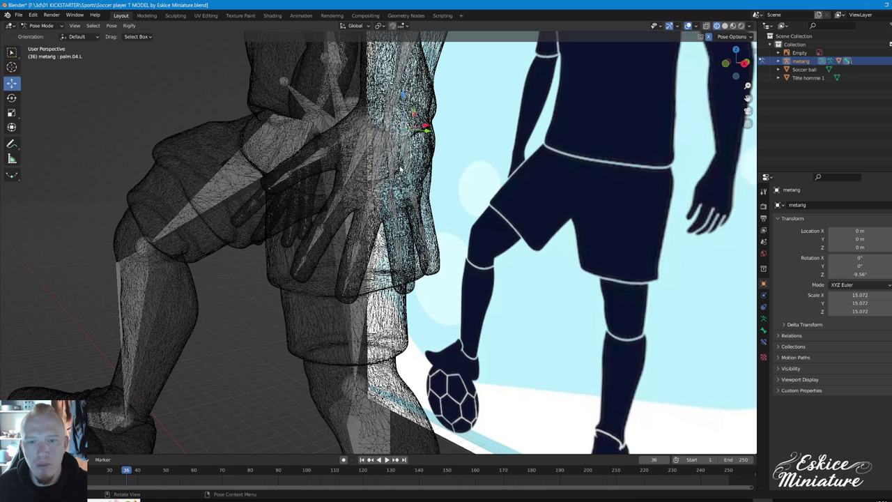
pyautogui.click(364, 164)
pyautogui.press('r')
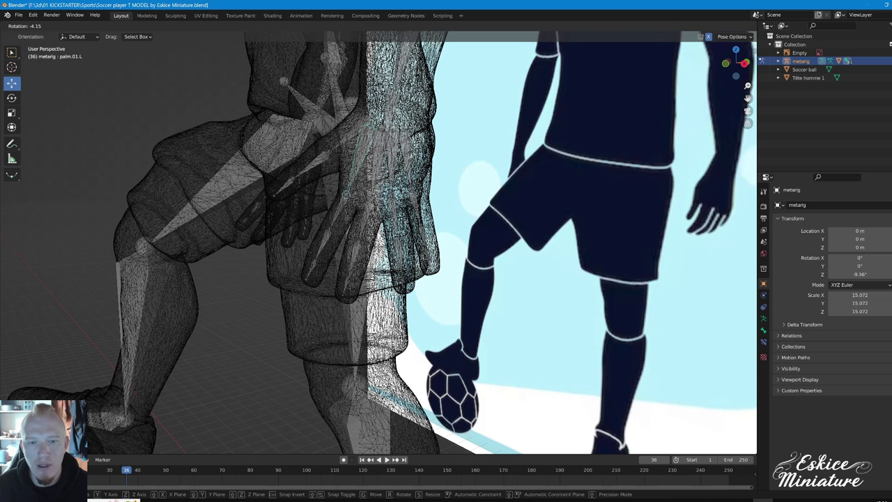
pyautogui.click(330, 187)
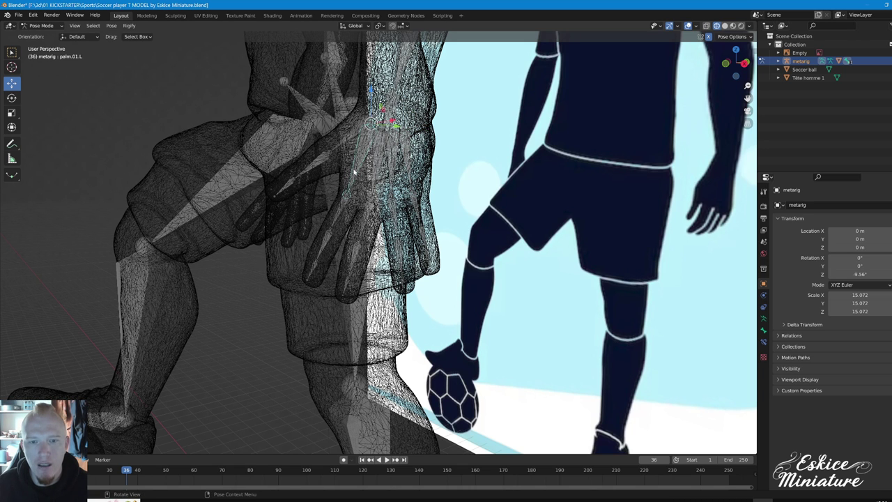
pyautogui.hotkey('ctrl', 'z')
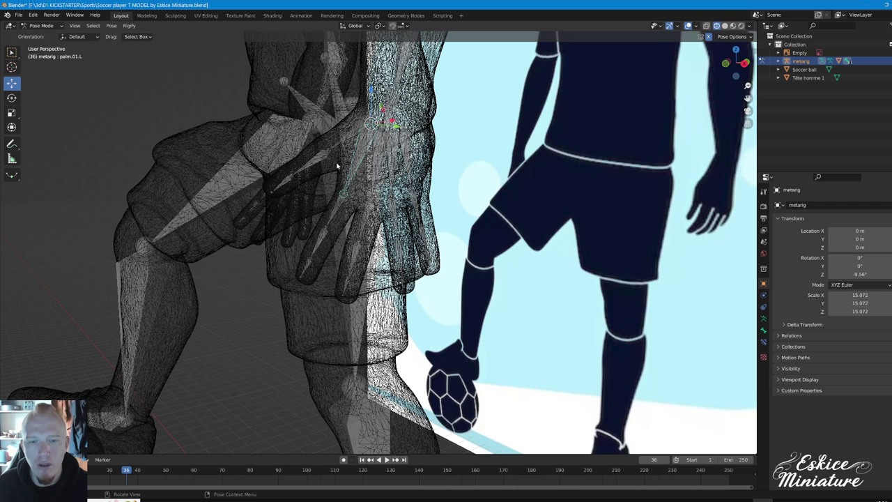
pyautogui.hotkey('ctrl', 'z')
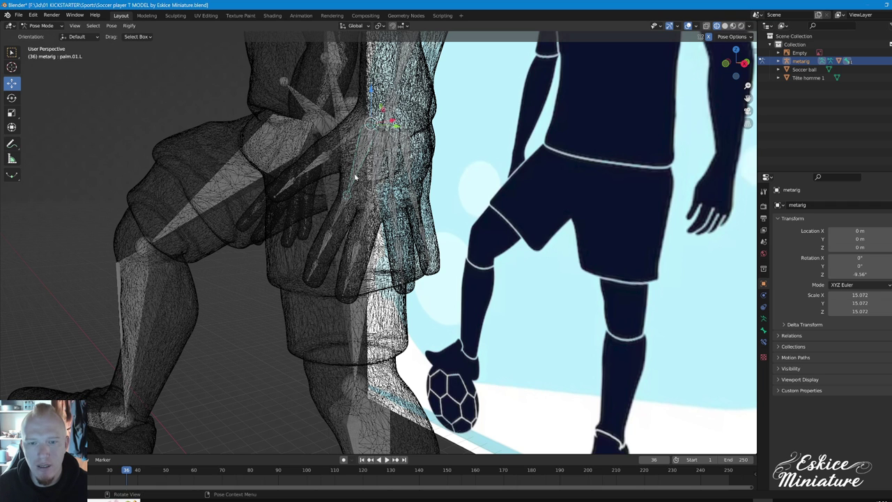
# Curl the left pinky finger bone so the fingers drape over the shorts hem
pyautogui.click(332, 221)
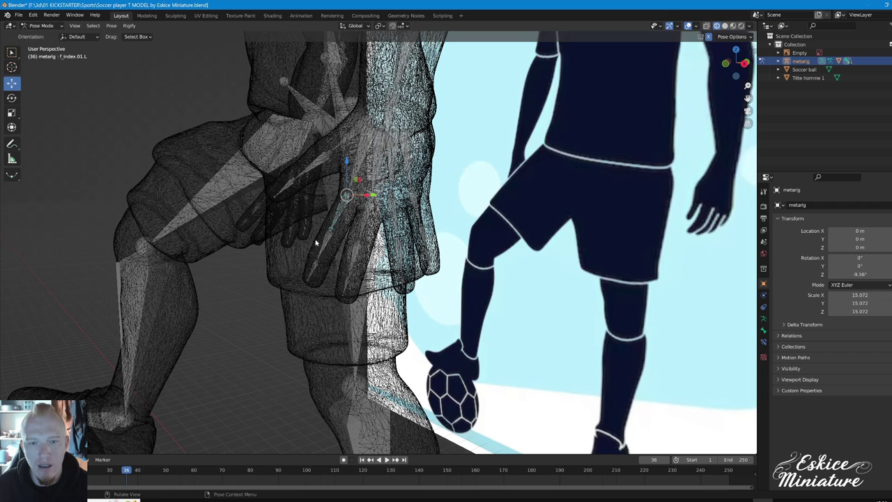
pyautogui.hotkey('alt', 'z')
pyautogui.hotkey('alt', 'z')
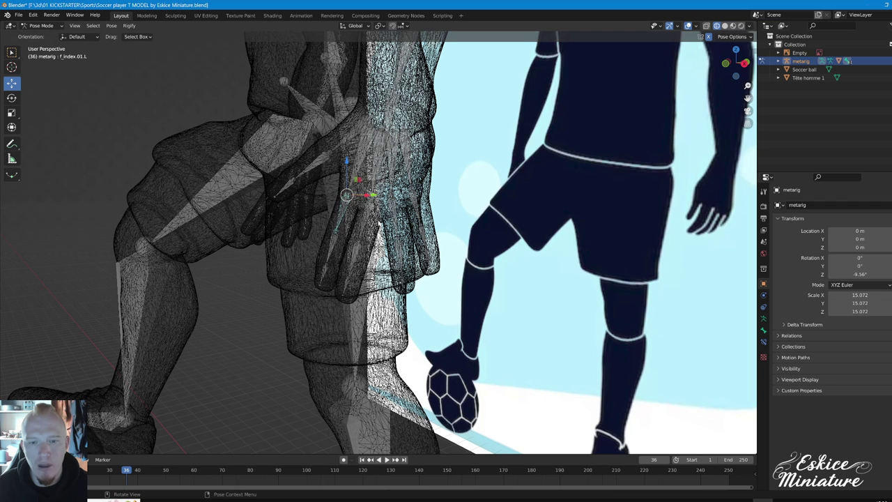
pyautogui.click(415, 208)
pyautogui.press('r')
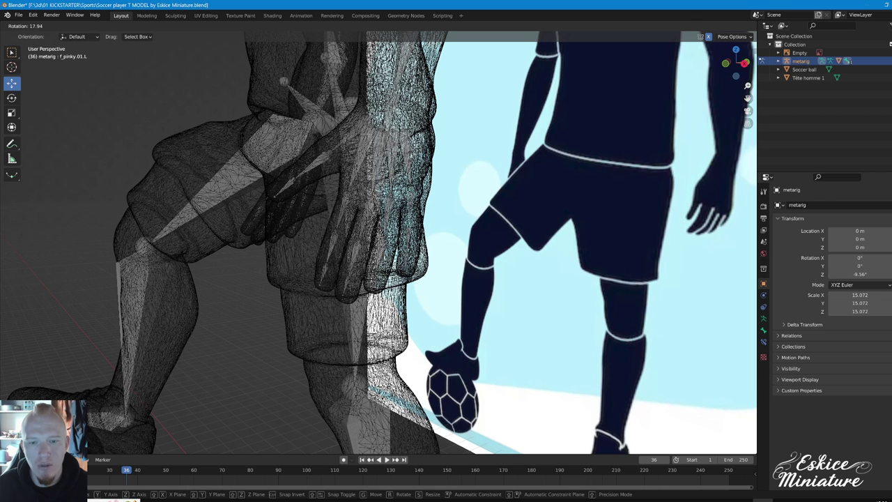
pyautogui.click(410, 209)
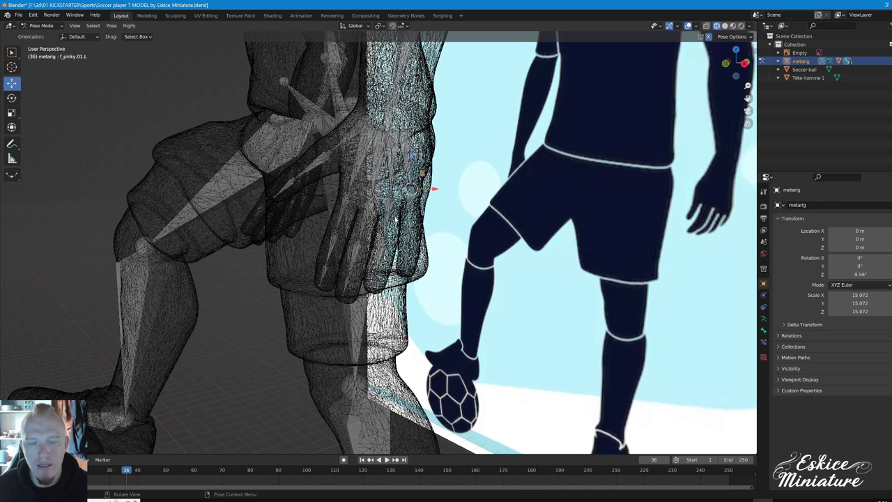
pyautogui.hotkey('alt', 'z')
pyautogui.moveTo(386, 222); pyautogui.dragTo(399, 209, button='middle')
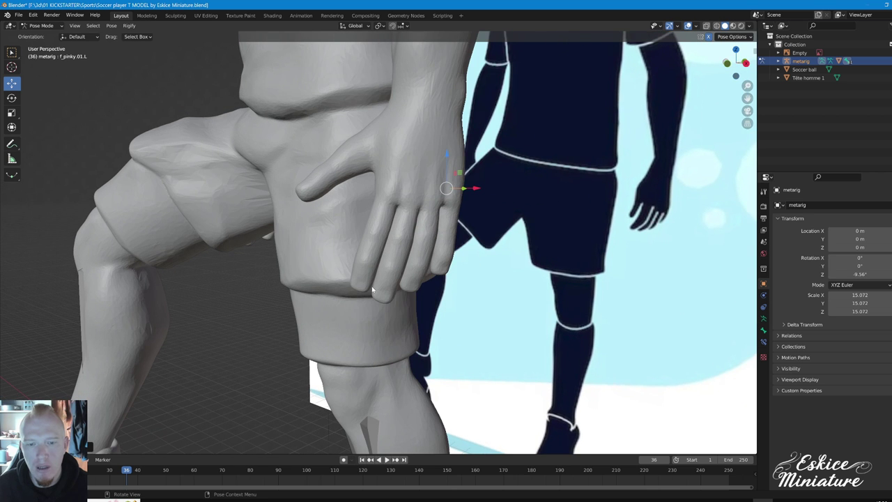
pyautogui.moveTo(391, 257)
pyautogui.mouseDown(button='middle')
pyautogui.moveTo(424, 256)
pyautogui.moveTo(393, 204)
pyautogui.moveTo(314, 177)
pyautogui.mouseUp(button='middle')
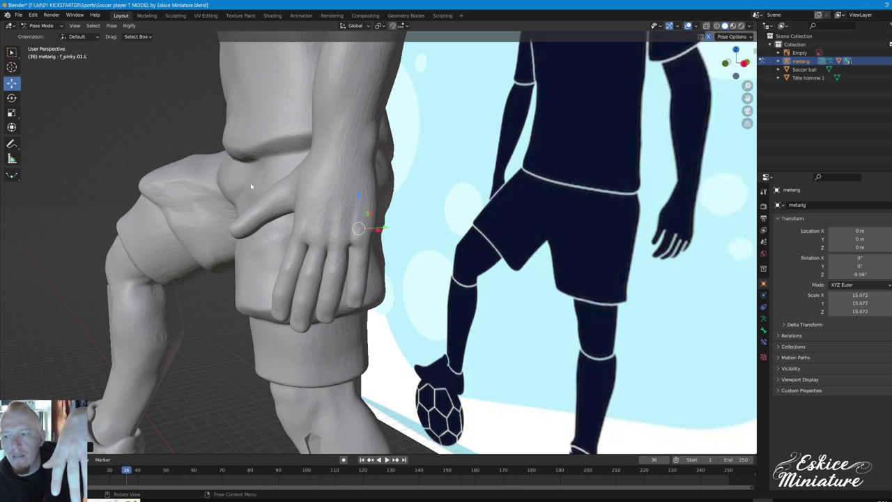
# In X-ray view, rotate the first left thumb bone toward the thigh
pyautogui.moveTo(242, 185)
pyautogui.mouseDown(button='middle')
pyautogui.moveTo(309, 207)
pyautogui.moveTo(350, 174)
pyautogui.moveTo(492, 235)
pyautogui.mouseUp(button='middle')
pyautogui.click(351, 171)
pyautogui.hotkey('alt', 'z')
pyautogui.click(371, 170)
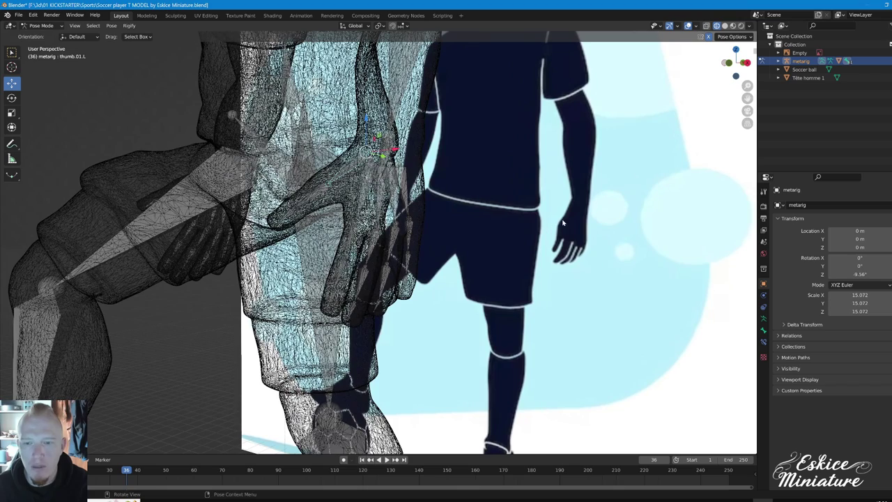
pyautogui.moveTo(197, 288); pyautogui.dragTo(181, 235, button='middle')
pyautogui.press('r')
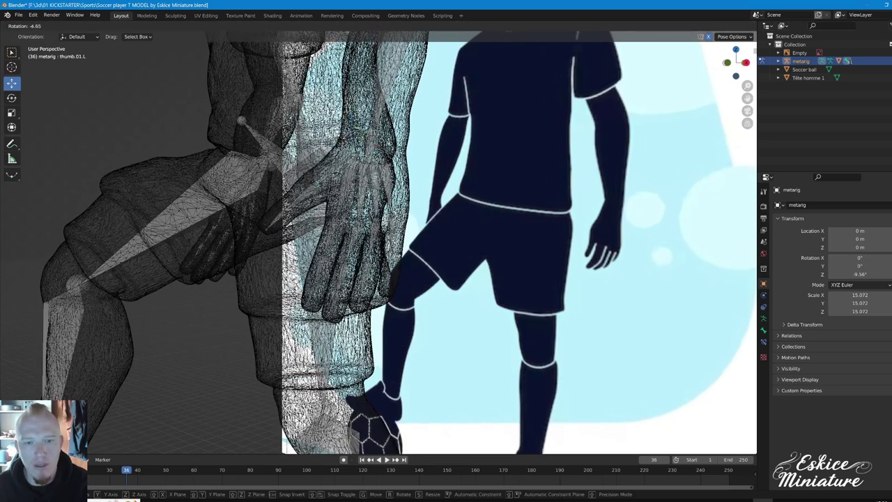
pyautogui.click(280, 247)
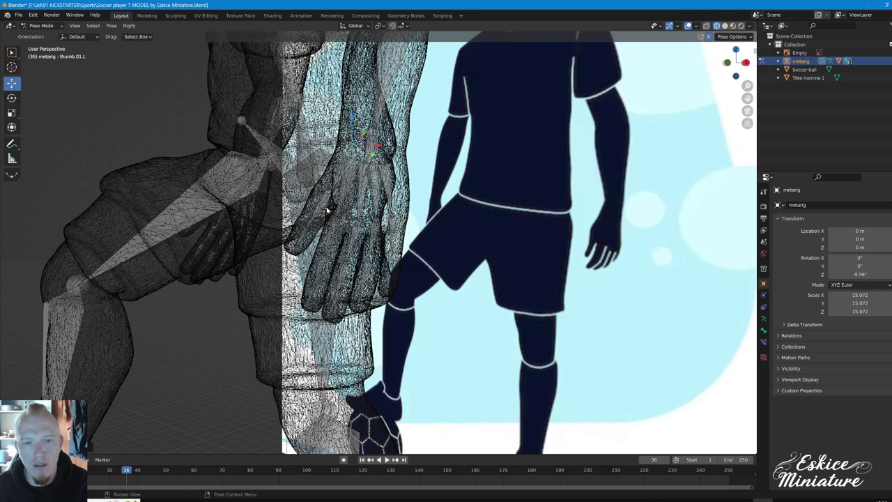
# Bend the middle thumb bone and turn the thumb tip about 17.4° against the thigh
pyautogui.click(290, 231)
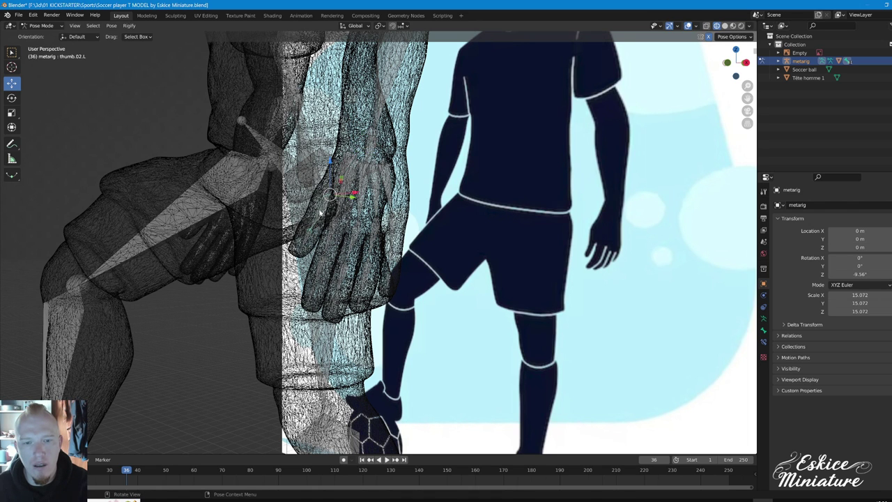
pyautogui.press('r')
pyautogui.click(301, 231)
pyautogui.click(300, 234)
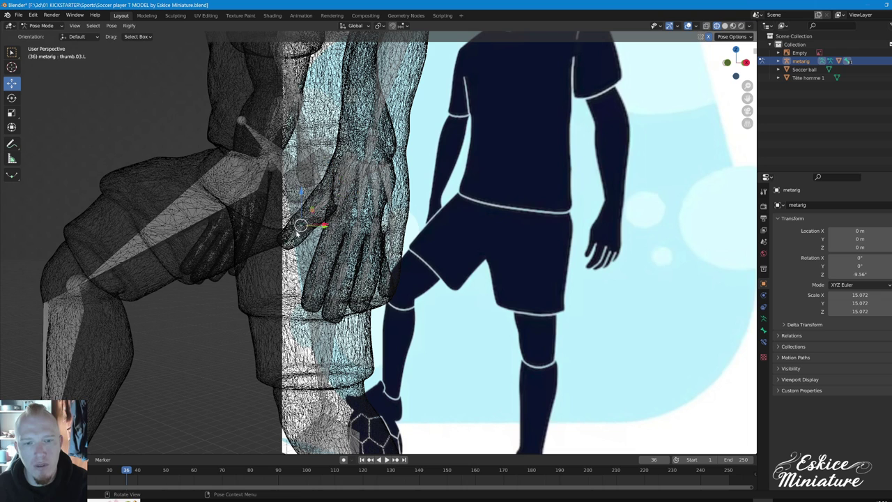
pyautogui.press('r')
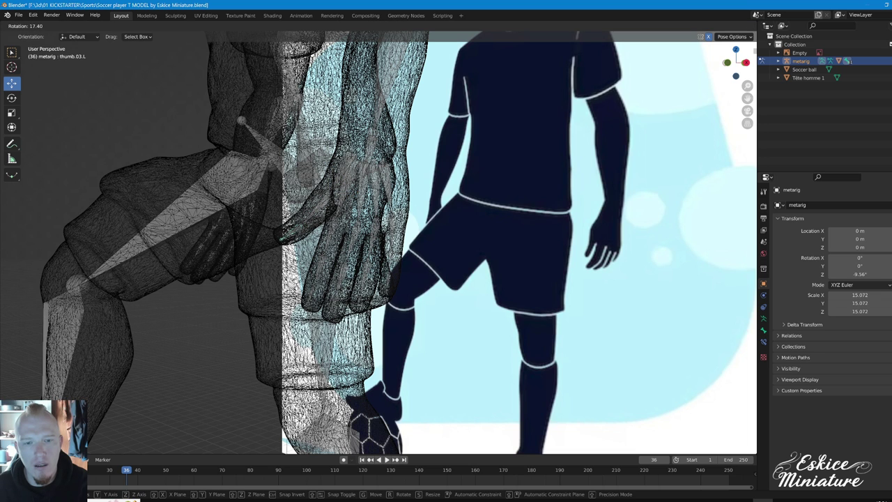
pyautogui.click(301, 225)
pyautogui.click(314, 210)
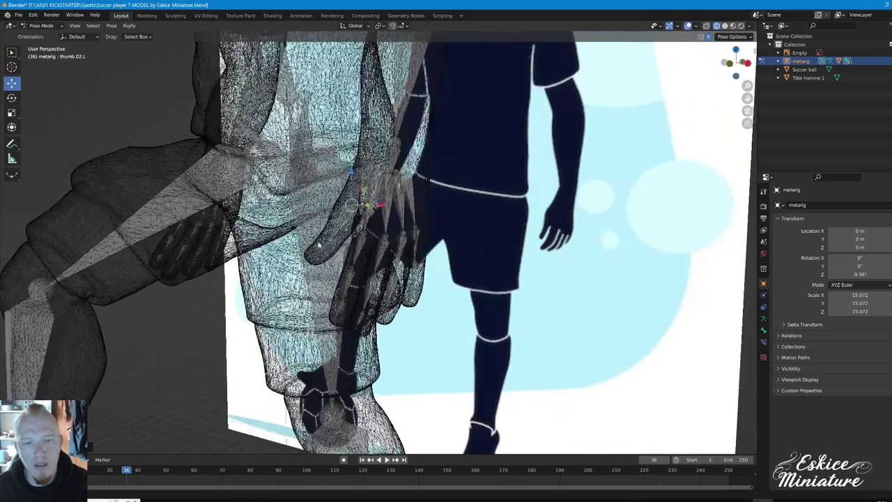
pyautogui.moveTo(314, 212)
pyautogui.mouseDown(button='middle')
pyautogui.moveTo(330, 259)
pyautogui.moveTo(447, 277)
pyautogui.moveTo(394, 223)
pyautogui.moveTo(393, 239)
pyautogui.mouseUp(button='middle')
# Bend all three left pinky segments to curl the pinky around the thigh
pyautogui.hotkey('shift', 'z')
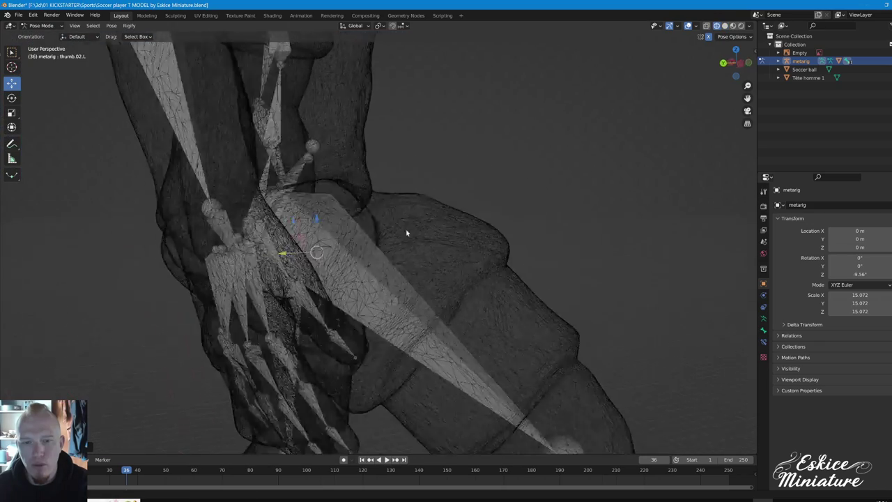
pyautogui.hotkey('shift', 'z')
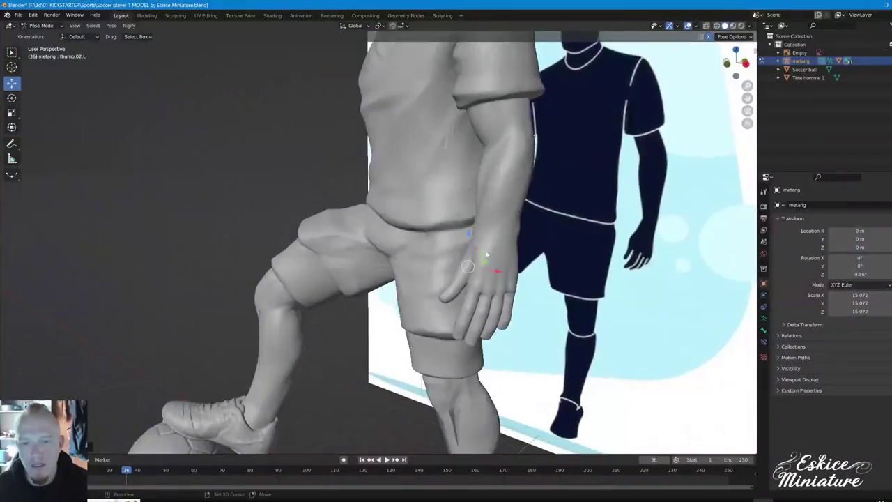
pyautogui.moveTo(393, 239)
pyautogui.mouseDown(button='middle')
pyautogui.moveTo(490, 231)
pyautogui.moveTo(481, 233)
pyautogui.mouseUp(button='middle')
pyautogui.scroll(3, 394, 237)
pyautogui.hotkey('shift', 'z')
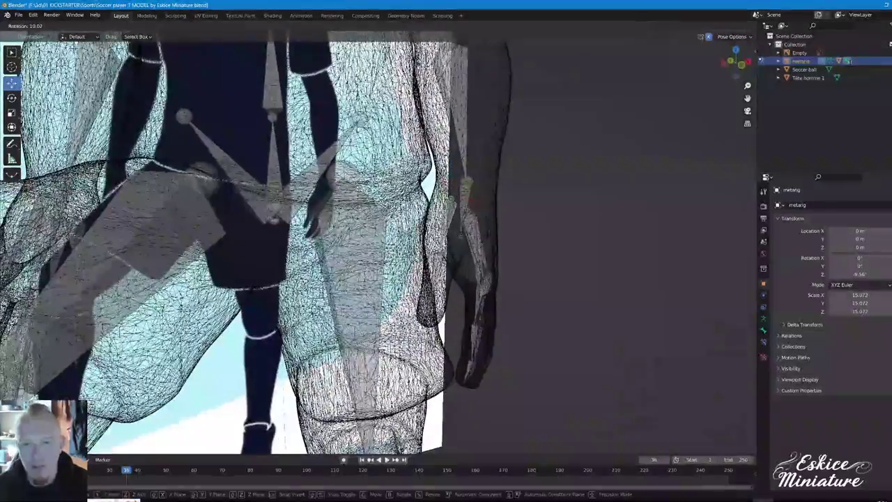
pyautogui.scroll(3, 481, 233)
pyautogui.moveTo(391, 276)
pyautogui.mouseDown(button='middle')
pyautogui.moveTo(341, 259)
pyautogui.moveTo(333, 199)
pyautogui.moveTo(365, 207)
pyautogui.mouseUp(button='middle')
pyautogui.scroll(-3, 340, 259)
pyautogui.scroll(3, 362, 214)
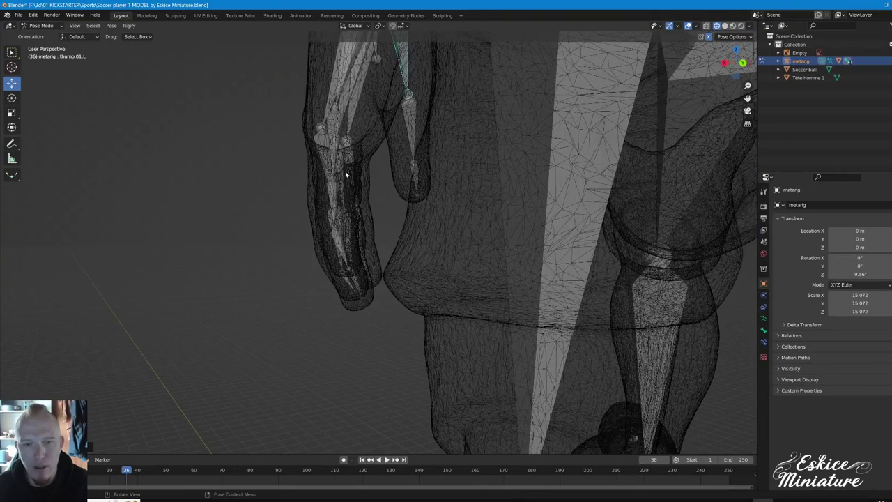
pyautogui.click(333, 155)
pyautogui.press('r')
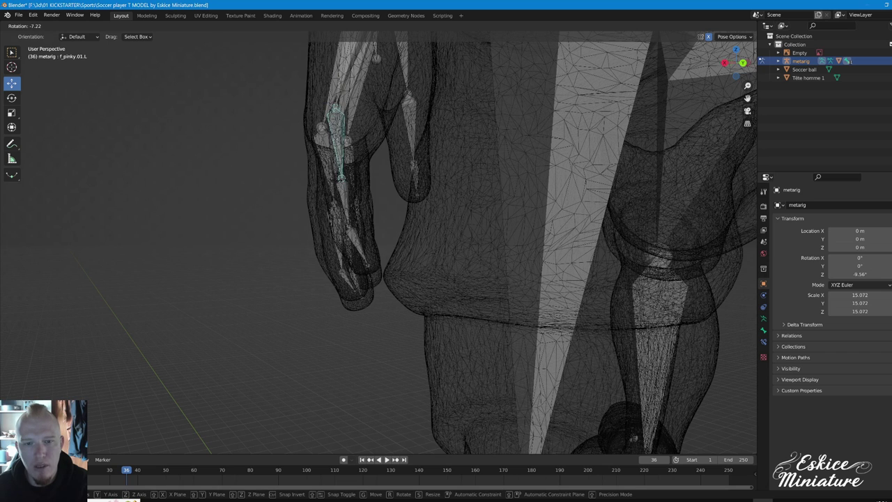
pyautogui.click(340, 180)
pyautogui.click(352, 203)
pyautogui.press('r')
pyautogui.click(380, 225)
pyautogui.click(380, 229)
pyautogui.press('r')
pyautogui.click(334, 186)
# Bend the left ring and middle finger segments, then check the hand in solid shading
pyautogui.click(343, 223)
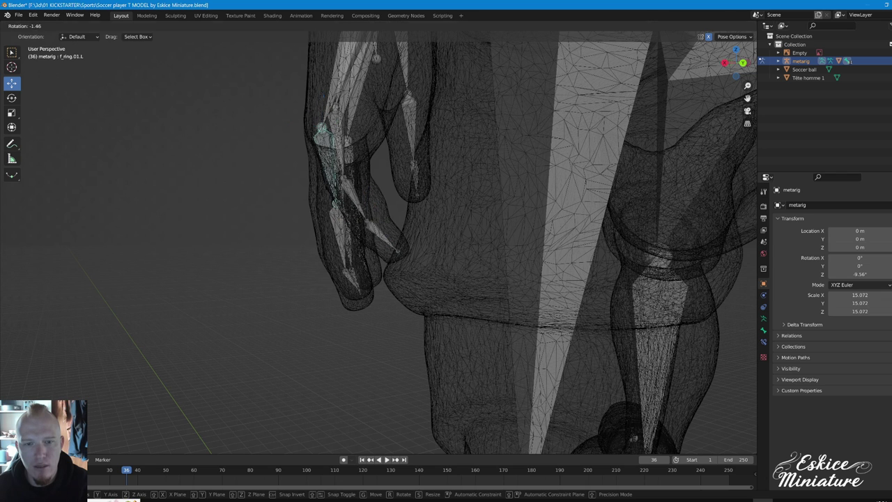
pyautogui.press('r')
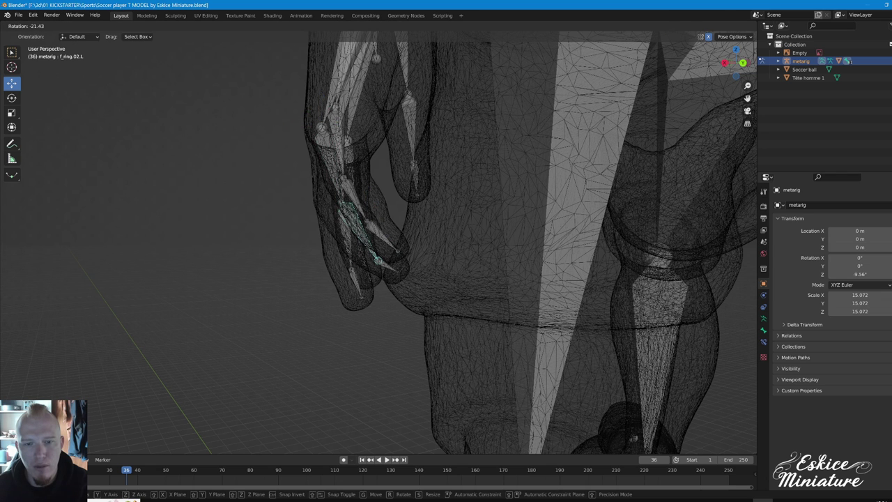
pyautogui.click(375, 244)
pyautogui.click(347, 234)
pyautogui.press('r')
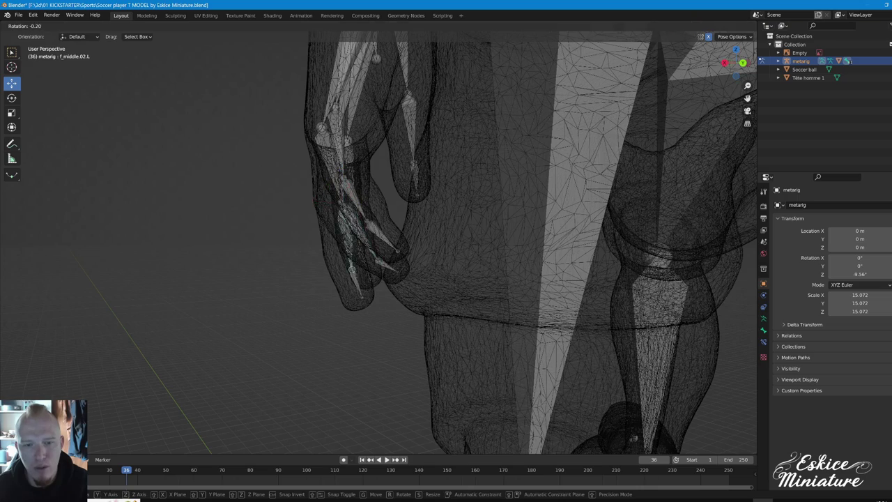
pyautogui.click(382, 262)
pyautogui.moveTo(381, 262)
pyautogui.mouseDown(button='middle')
pyautogui.moveTo(363, 288)
pyautogui.moveTo(376, 275)
pyautogui.moveTo(394, 286)
pyautogui.moveTo(418, 279)
pyautogui.mouseUp(button='middle')
pyautogui.hotkey('shift', 'z')
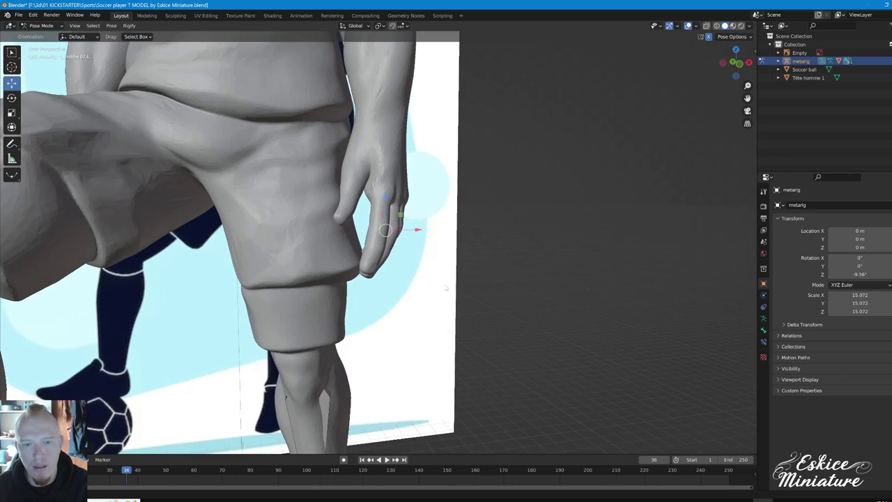
# In wireframe view, rotate the left hand bone flat against the raised thigh, cancelling one attempt
pyautogui.hotkey('shift', 'z')
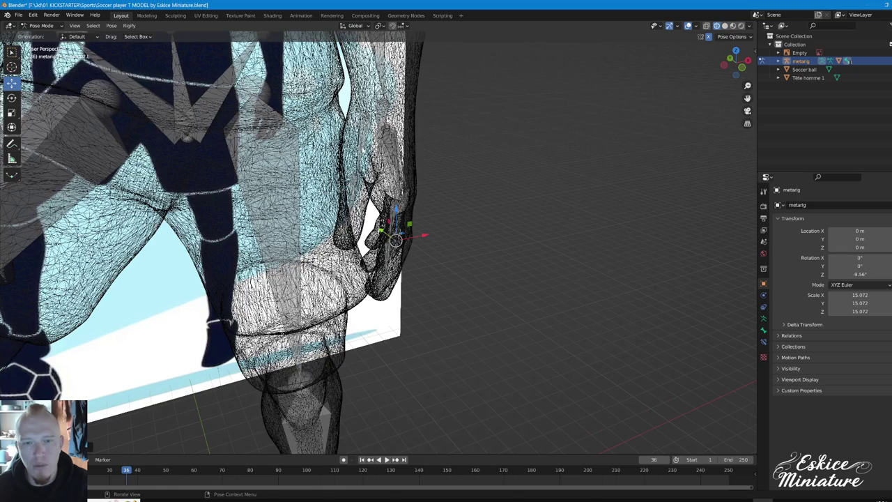
pyautogui.moveTo(418, 279)
pyautogui.mouseDown(button='middle')
pyautogui.moveTo(441, 275)
pyautogui.moveTo(351, 241)
pyautogui.moveTo(369, 200)
pyautogui.moveTo(360, 111)
pyautogui.moveTo(404, 242)
pyautogui.mouseUp(button='middle')
pyautogui.press('r')
pyautogui.press('Escape')
pyautogui.moveTo(405, 273)
pyautogui.mouseDown(button='middle')
pyautogui.moveTo(391, 233)
pyautogui.moveTo(412, 251)
pyautogui.moveTo(395, 247)
pyautogui.moveTo(406, 251)
pyautogui.moveTo(402, 269)
pyautogui.mouseUp(button='middle')
pyautogui.press('r')
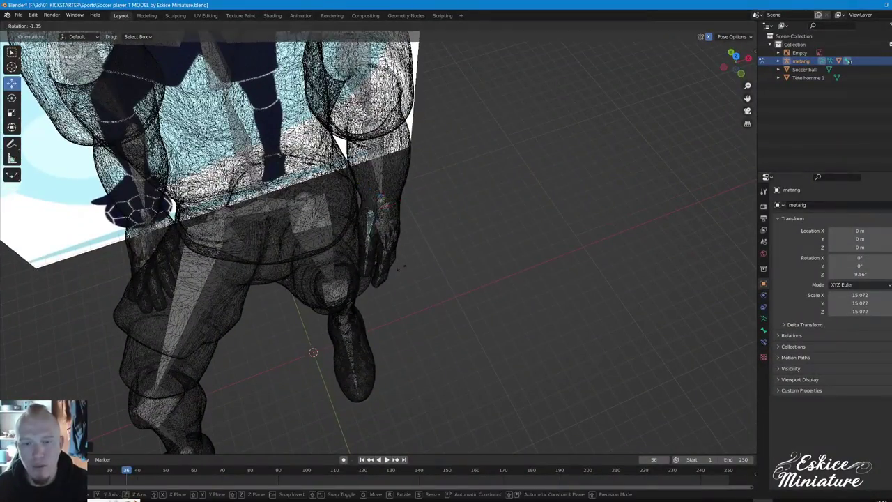
pyautogui.click(410, 274)
pyautogui.moveTo(412, 277)
pyautogui.mouseDown(button='middle')
pyautogui.moveTo(390, 245)
pyautogui.moveTo(439, 273)
pyautogui.moveTo(419, 298)
pyautogui.moveTo(415, 269)
pyautogui.moveTo(377, 216)
pyautogui.moveTo(330, 212)
pyautogui.moveTo(403, 217)
pyautogui.moveTo(360, 214)
pyautogui.moveTo(378, 228)
pyautogui.moveTo(350, 224)
pyautogui.moveTo(389, 222)
pyautogui.moveTo(305, 236)
pyautogui.moveTo(335, 231)
pyautogui.moveTo(304, 219)
pyautogui.mouseUp(button='middle')
pyautogui.scroll(-5, 377, 220)
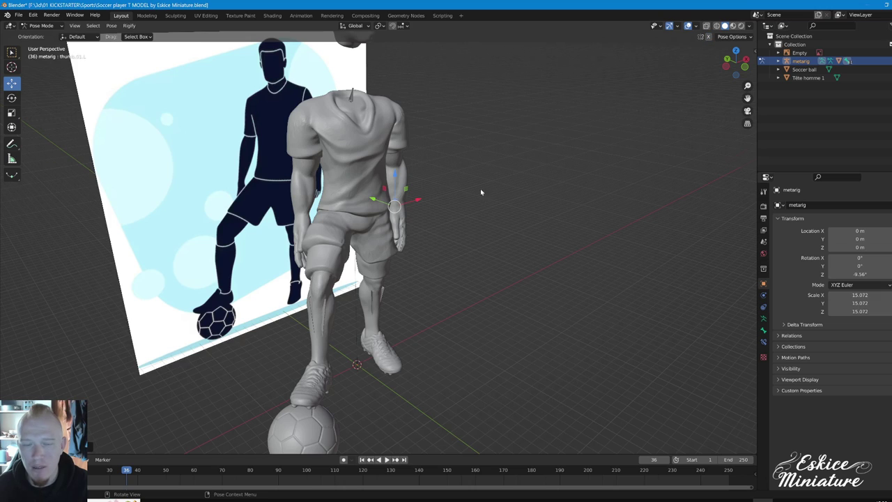
# In wireframe view, select the right hand bone and rotate it to hang beside the leg
pyautogui.moveTo(481, 192); pyautogui.dragTo(532, 175, button='middle')
pyautogui.scroll(5, 412, 199)
pyautogui.moveTo(412, 199)
pyautogui.mouseDown(button='middle')
pyautogui.moveTo(436, 199)
pyautogui.moveTo(432, 157)
pyautogui.mouseUp(button='middle')
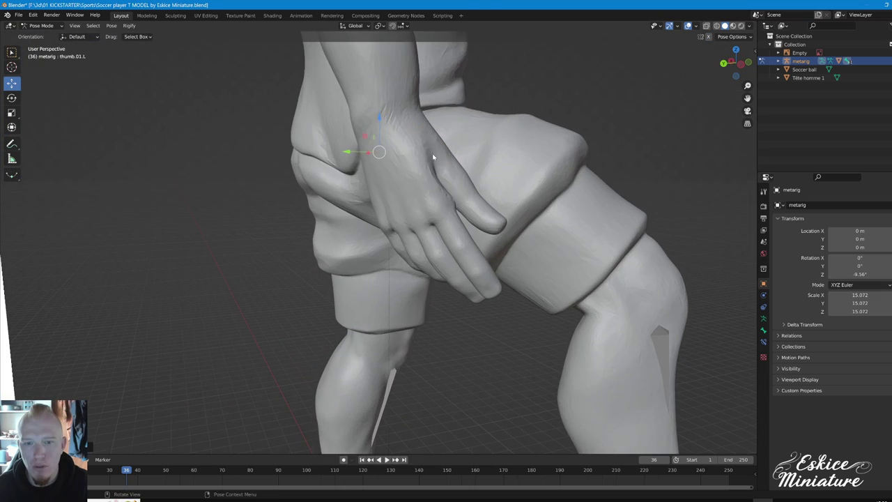
pyautogui.hotkey('shift', 'z')
pyautogui.moveTo(387, 137)
pyautogui.mouseDown(button='middle')
pyautogui.moveTo(446, 156)
pyautogui.moveTo(460, 150)
pyautogui.moveTo(433, 159)
pyautogui.moveTo(419, 80)
pyautogui.mouseUp(button='middle')
pyautogui.click(447, 156)
pyautogui.click(441, 165)
pyautogui.press('r')
pyautogui.click(492, 146)
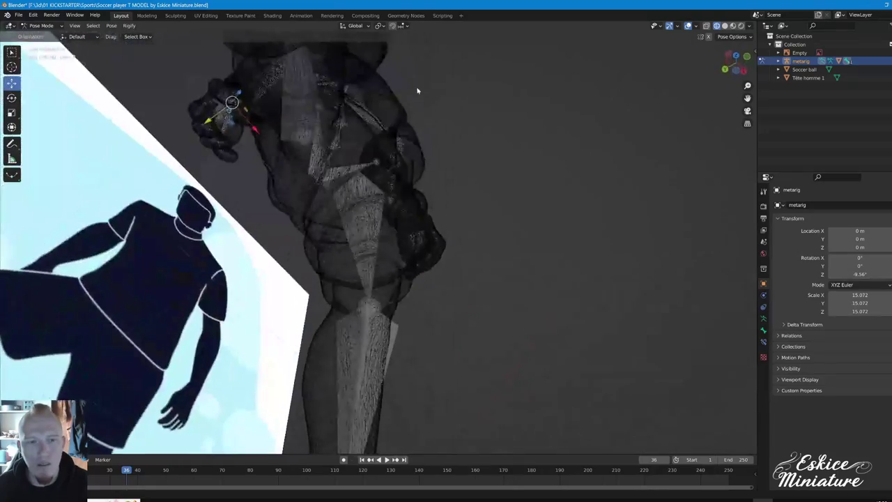
# Fine-tune the right hand's rotation twice more, then return to solid shading
pyautogui.press('r')
pyautogui.click(377, 155)
pyautogui.moveTo(376, 156)
pyautogui.mouseDown(button='middle')
pyautogui.moveTo(327, 202)
pyautogui.moveTo(348, 181)
pyautogui.mouseUp(button='middle')
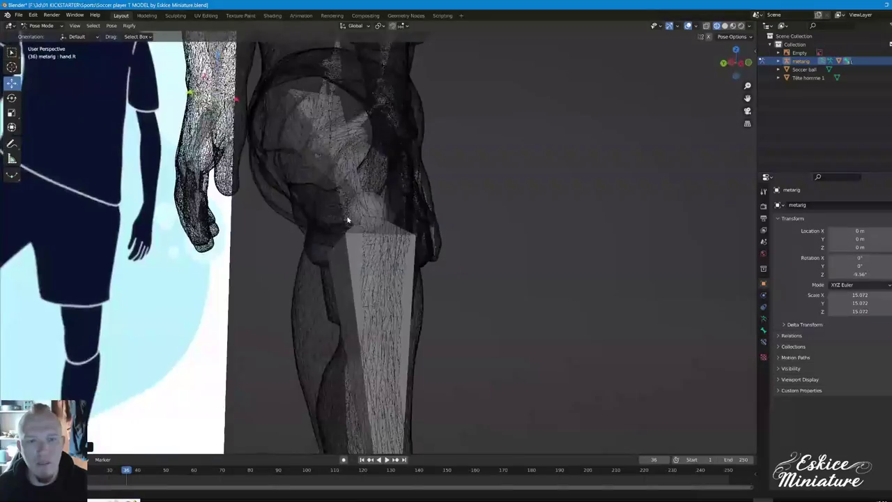
pyautogui.press('r')
pyautogui.click(342, 185)
pyautogui.moveTo(342, 185)
pyautogui.mouseDown(button='middle')
pyautogui.moveTo(357, 181)
pyautogui.moveTo(410, 206)
pyautogui.moveTo(346, 226)
pyautogui.moveTo(359, 260)
pyautogui.mouseUp(button='middle')
pyautogui.hotkey('alt', 'z')
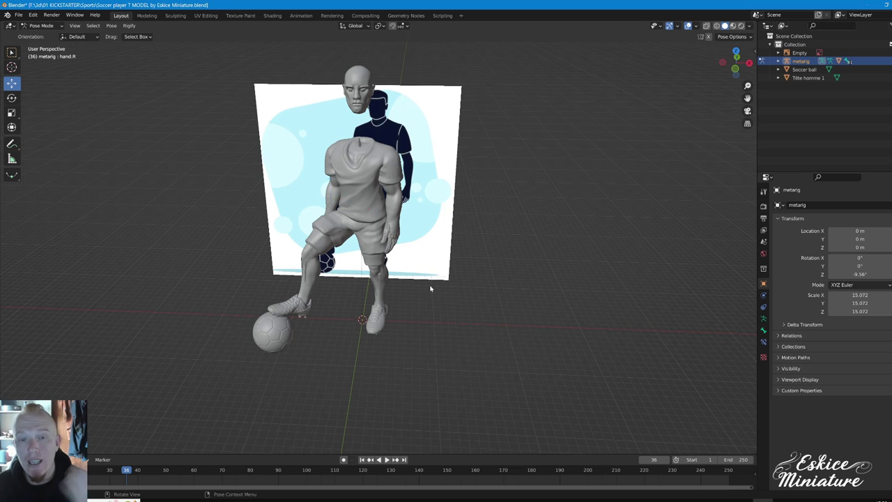
# Orbit around the posed player to compare it with the silhouette reference from both sides
pyautogui.moveTo(444, 302)
pyautogui.mouseDown(button='middle')
pyautogui.moveTo(455, 298)
pyautogui.moveTo(450, 287)
pyautogui.mouseUp(button='middle')
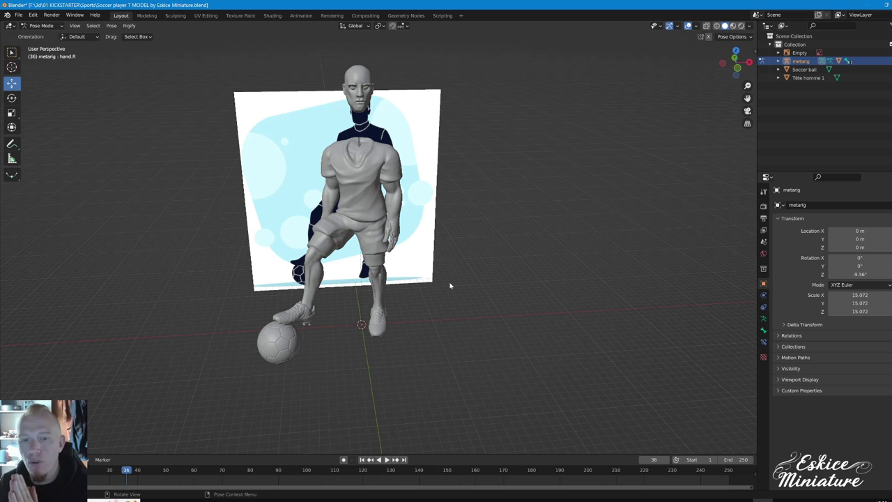
pyautogui.moveTo(442, 262); pyautogui.dragTo(488, 258, button='middle')
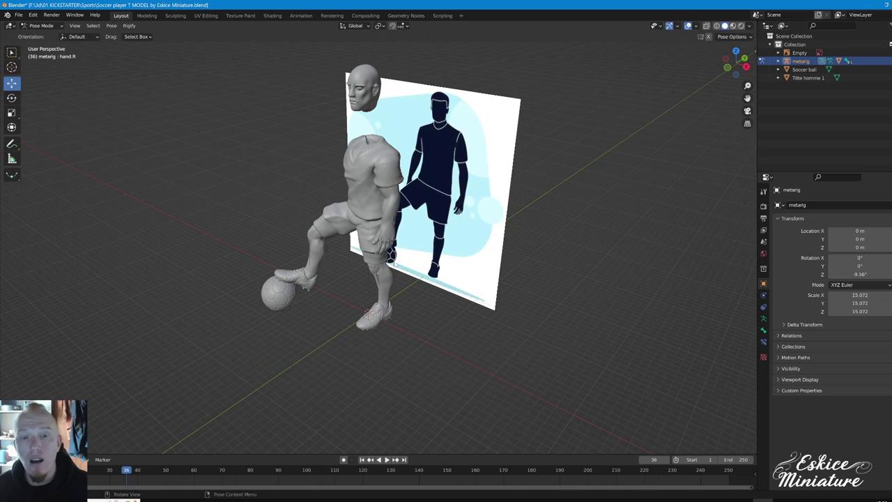
pyautogui.moveTo(398, 266); pyautogui.dragTo(474, 263, button='middle')
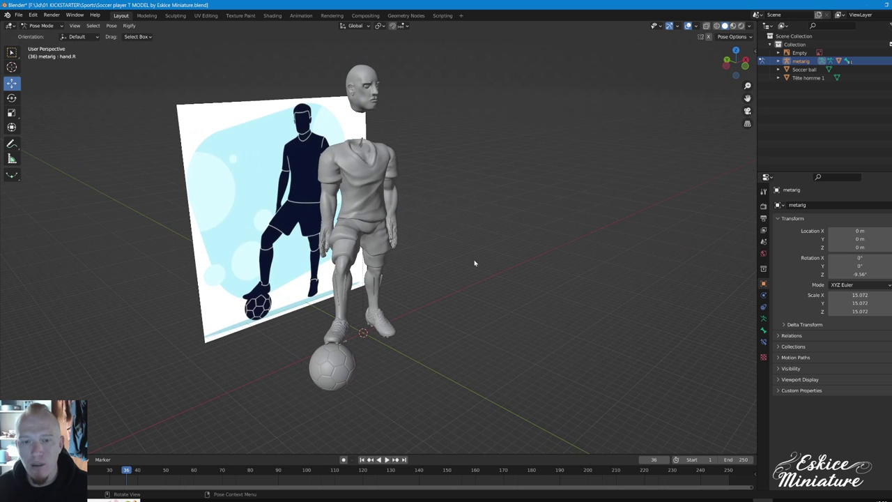
pyautogui.moveTo(433, 198)
pyautogui.mouseDown(button='middle')
pyautogui.moveTo(488, 202)
pyautogui.moveTo(395, 202)
pyautogui.mouseUp(button='middle')
pyautogui.scroll(3, 395, 203)
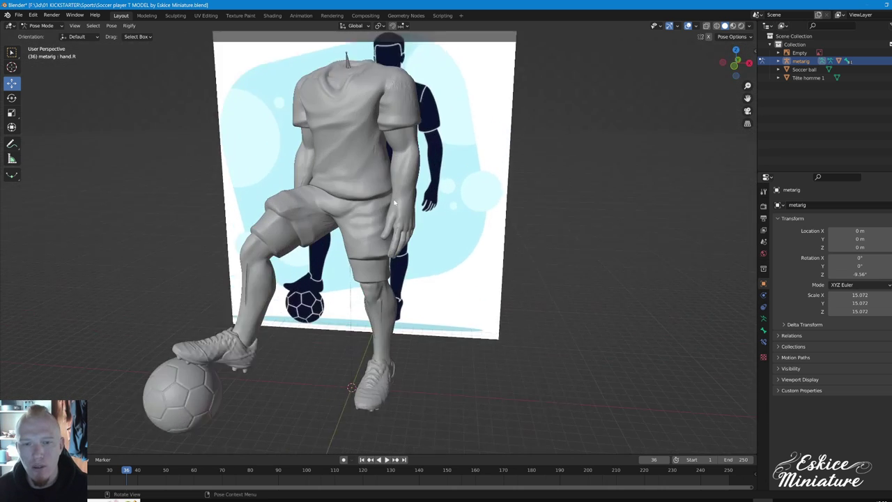
pyautogui.scroll(1, 393, 203)
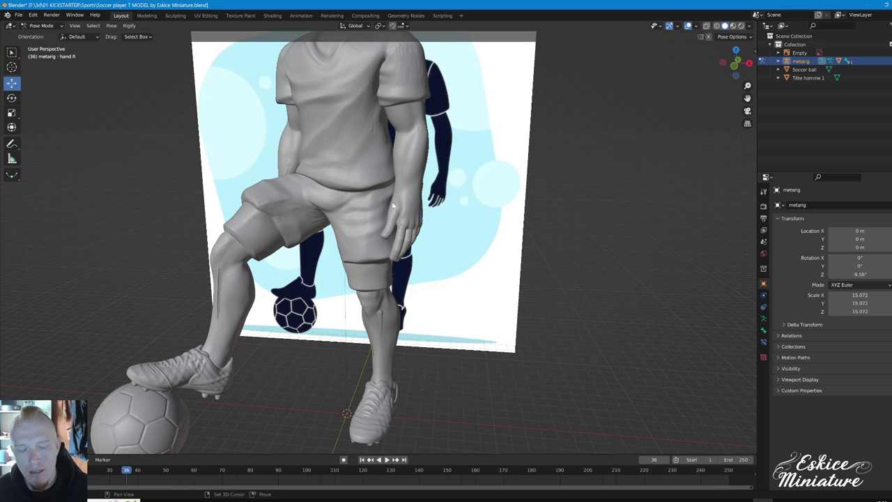
# Switch to see-through wireframe and inspect the upper body from angled and front views
pyautogui.hotkey('shift', 'z')
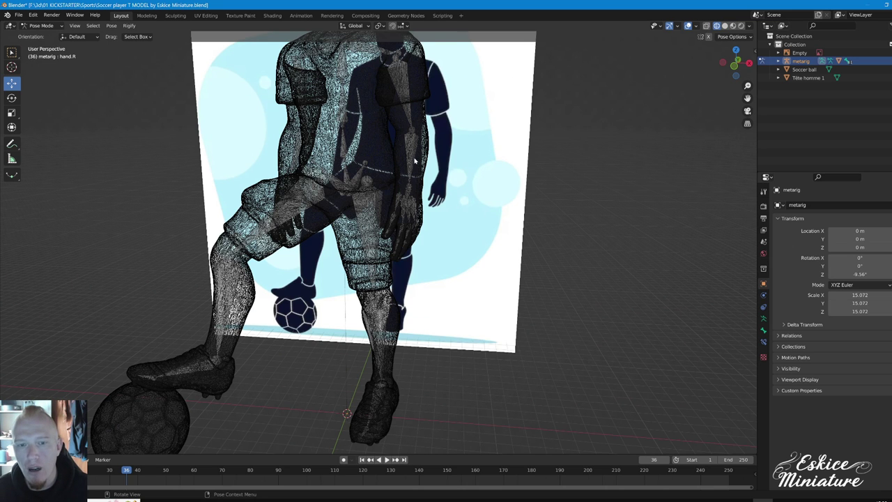
pyautogui.moveTo(415, 161); pyautogui.dragTo(404, 177, button='middle')
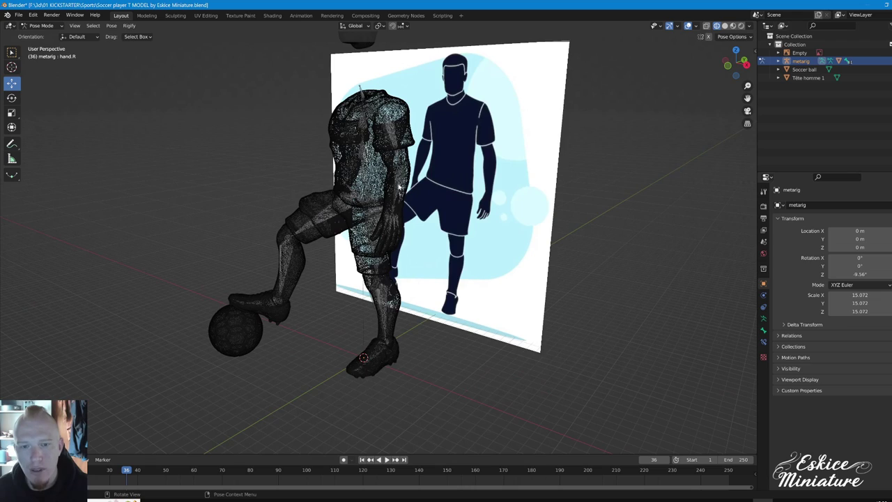
pyautogui.moveTo(370, 226)
pyautogui.mouseDown(button='middle')
pyautogui.moveTo(420, 267)
pyautogui.moveTo(426, 246)
pyautogui.mouseUp(button='middle')
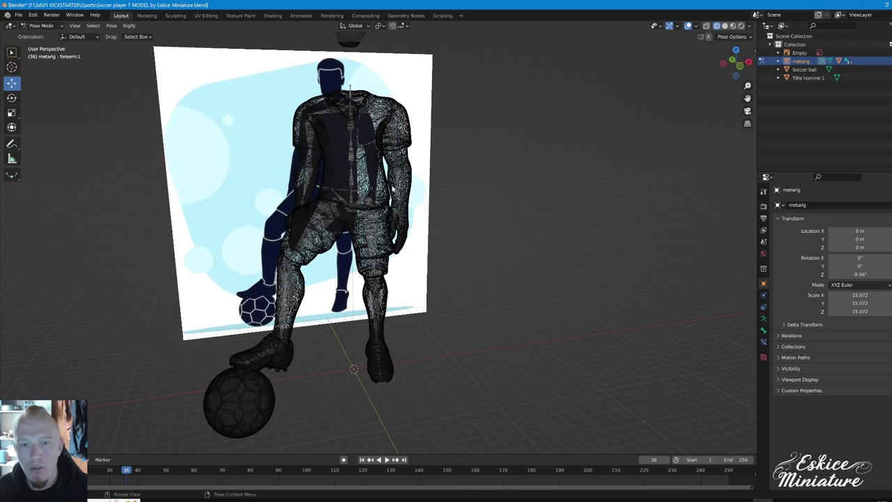
pyautogui.scroll(3, 392, 188)
pyautogui.moveTo(393, 188)
pyautogui.mouseDown(button='middle')
pyautogui.moveTo(407, 198)
pyautogui.moveTo(425, 150)
pyautogui.mouseUp(button='middle')
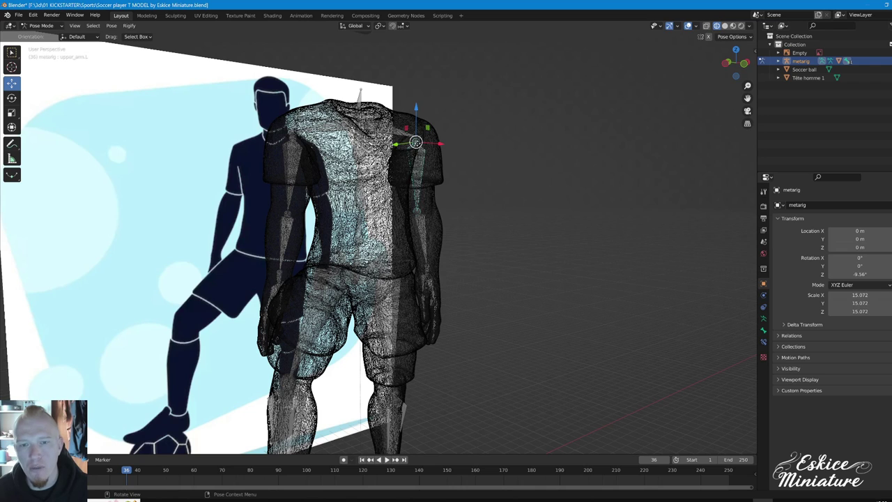
pyautogui.moveTo(416, 143); pyautogui.dragTo(618, 177)
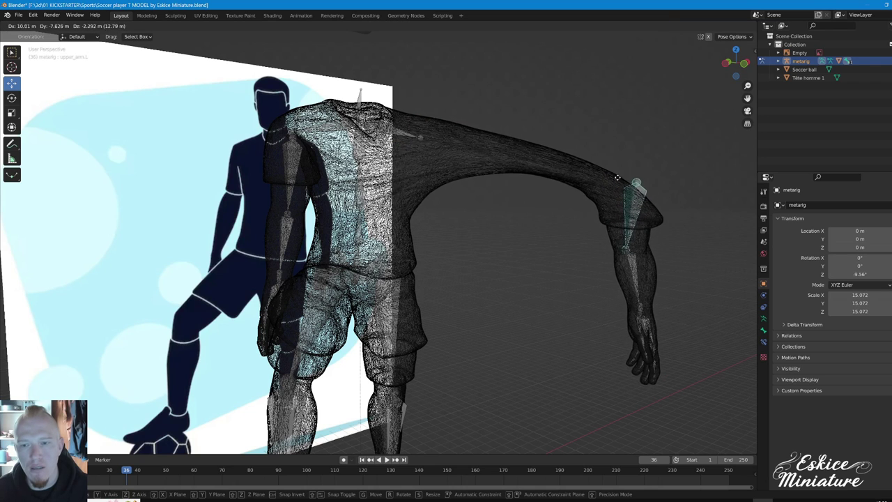
pyautogui.moveTo(618, 178); pyautogui.dragTo(591, 187)
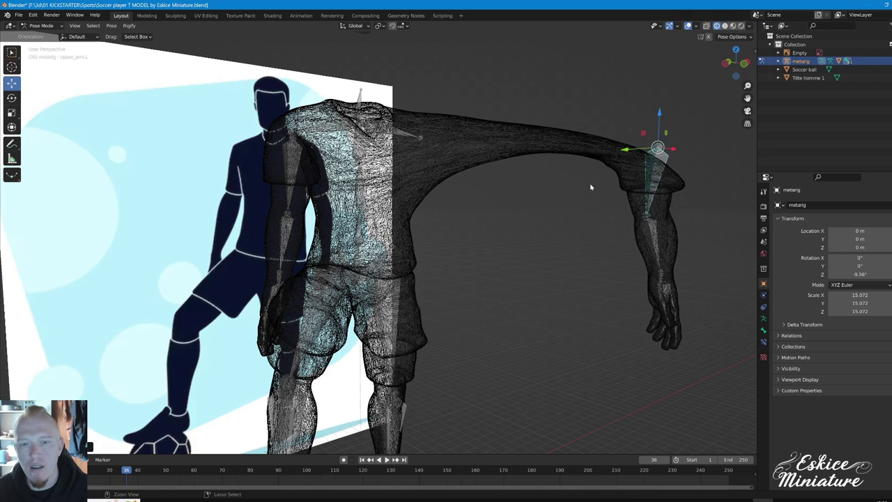
pyautogui.hotkey('ctrl', 'z')
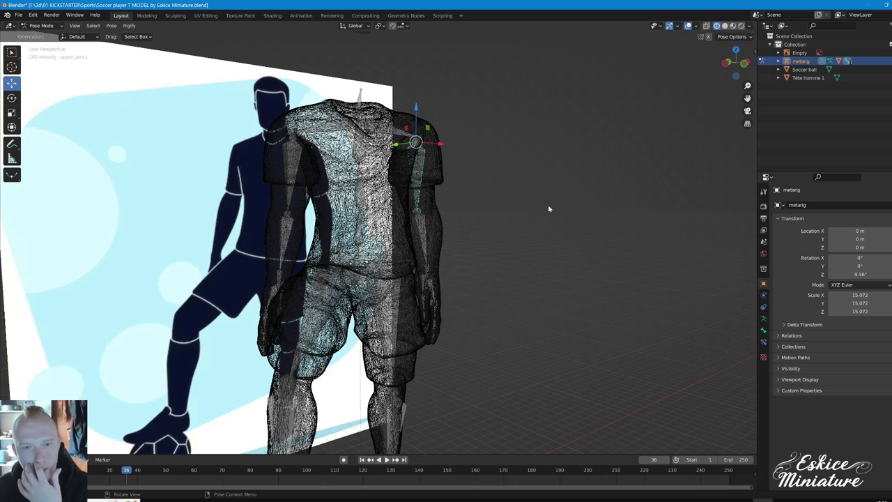
pyautogui.moveTo(493, 210)
pyautogui.mouseDown(button='middle')
pyautogui.moveTo(409, 230)
pyautogui.moveTo(462, 299)
pyautogui.moveTo(488, 293)
pyautogui.moveTo(455, 222)
pyautogui.moveTo(476, 263)
pyautogui.moveTo(434, 265)
pyautogui.mouseUp(button='middle')
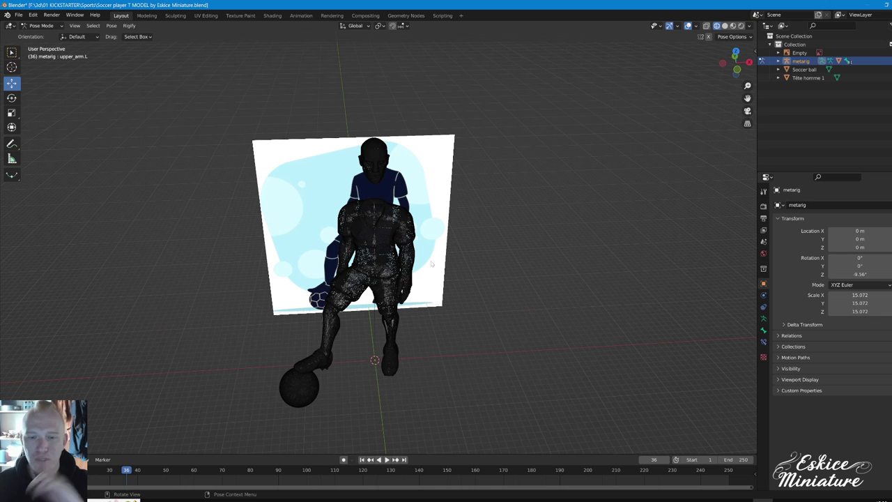
# Orbit and zoom out to frame the whole scene with the player and reference
pyautogui.moveTo(413, 249)
pyautogui.mouseDown(button='middle')
pyautogui.moveTo(351, 179)
pyautogui.moveTo(420, 188)
pyautogui.moveTo(409, 198)
pyautogui.moveTo(342, 202)
pyautogui.moveTo(390, 201)
pyautogui.mouseUp(button='middle')
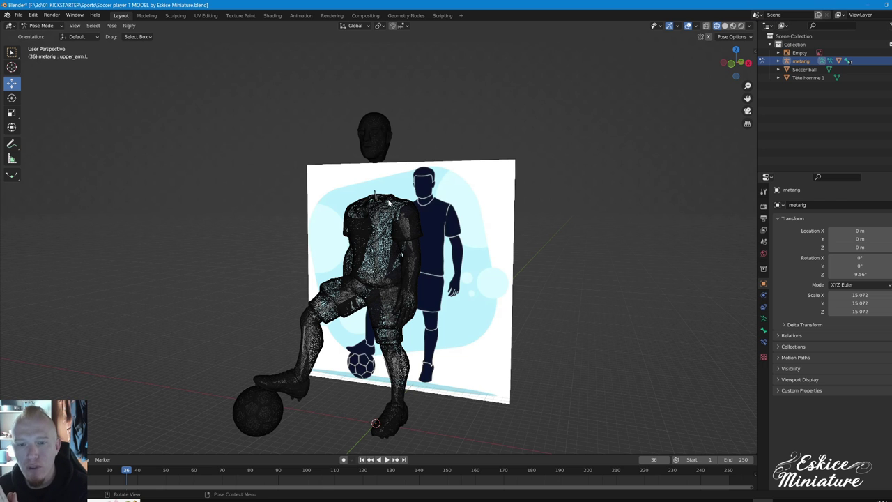
pyautogui.scroll(-3, 388, 198)
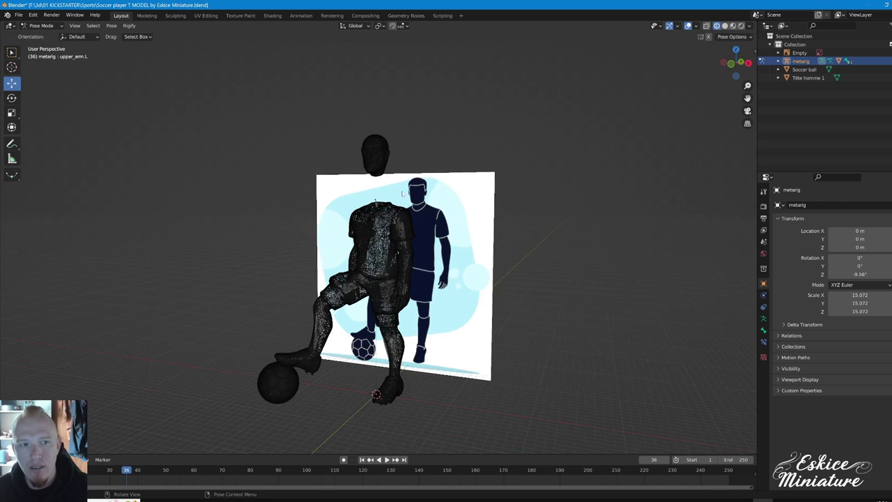
pyautogui.moveTo(389, 199); pyautogui.dragTo(141, 87, button='middle')
# Switch to Object Mode and delete the old foot-on-ball reference image Empty
pyautogui.click(44, 26)
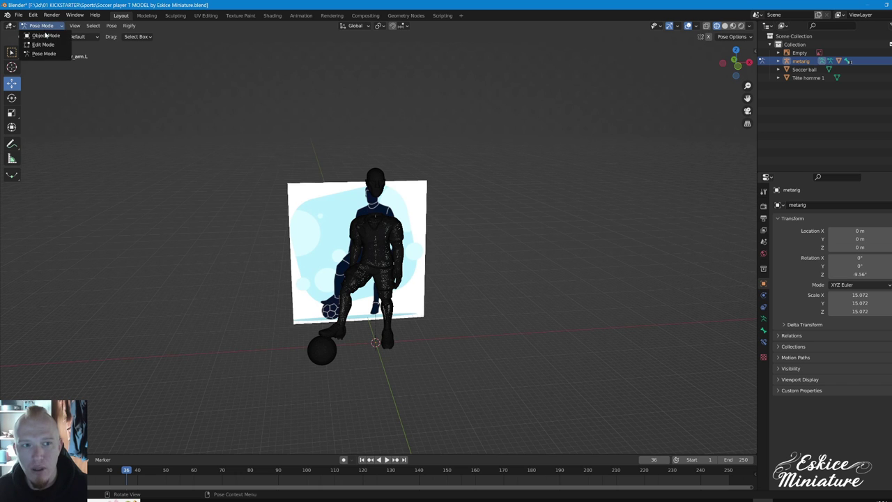
pyautogui.click(43, 36)
pyautogui.moveTo(149, 165); pyautogui.dragTo(200, 183, button='middle')
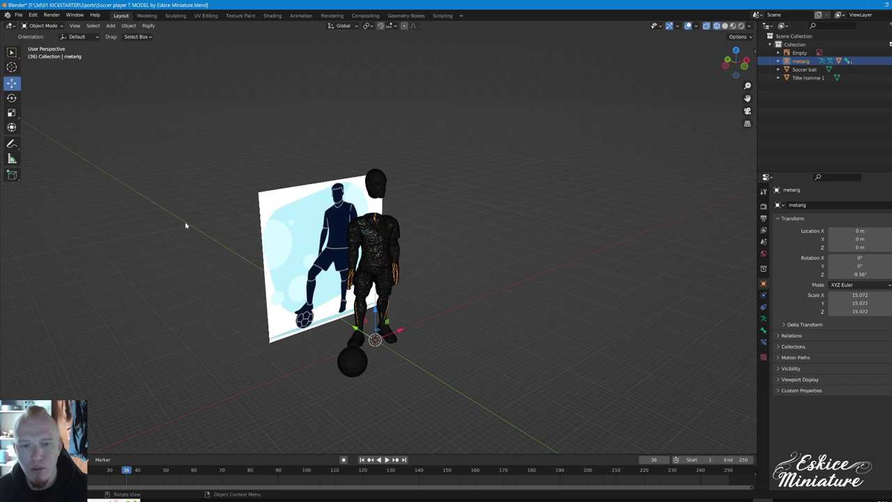
pyautogui.moveTo(226, 264); pyautogui.dragTo(285, 253, button='middle')
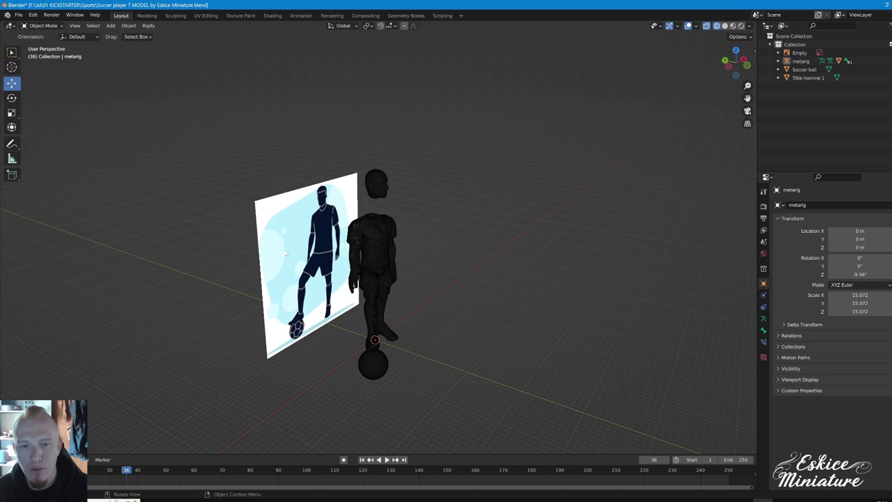
pyautogui.click(314, 226)
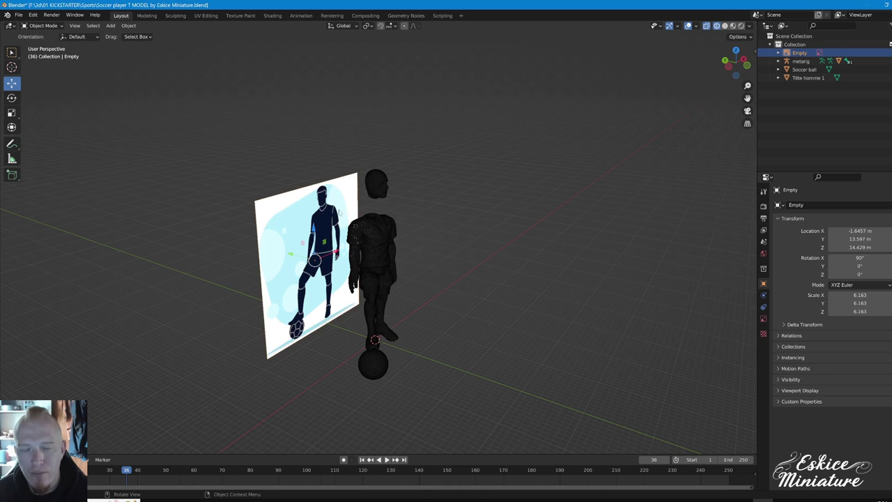
pyautogui.press('Delete')
pyautogui.click(19, 15)
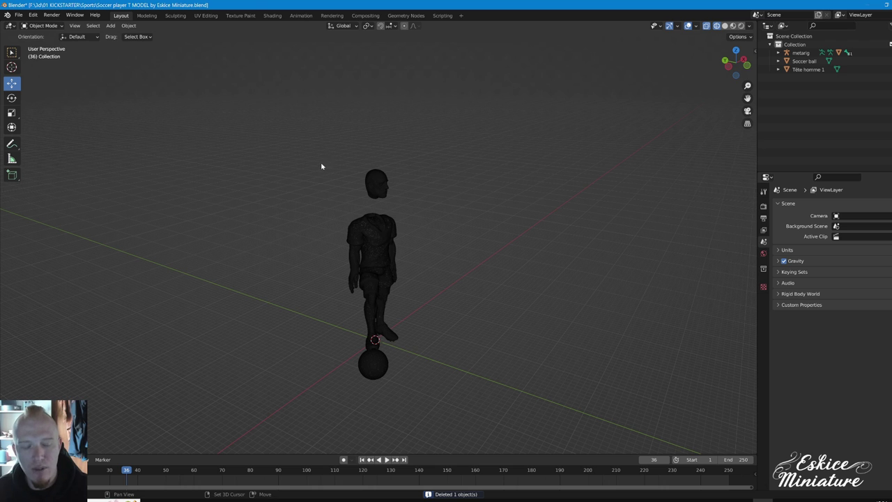
pyautogui.hotkey('shift', 'a')
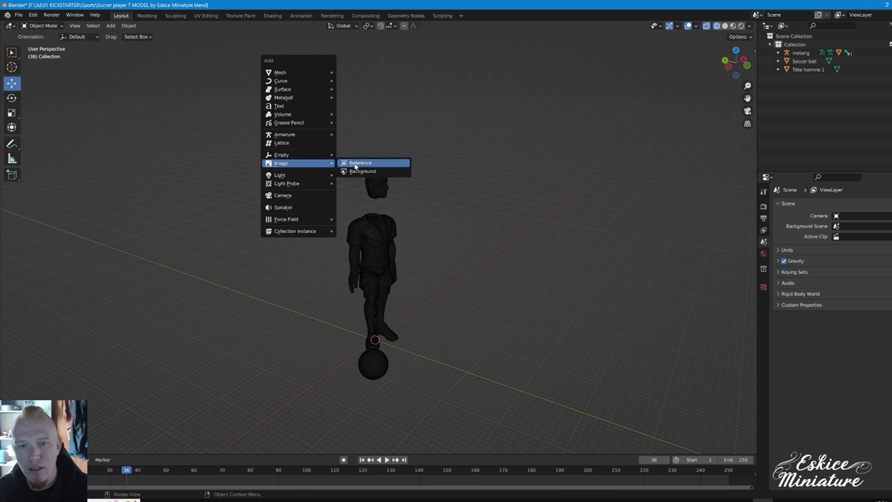
# Add Image pose exemple 2.jpg as a reference image in the scene
pyautogui.click(357, 163)
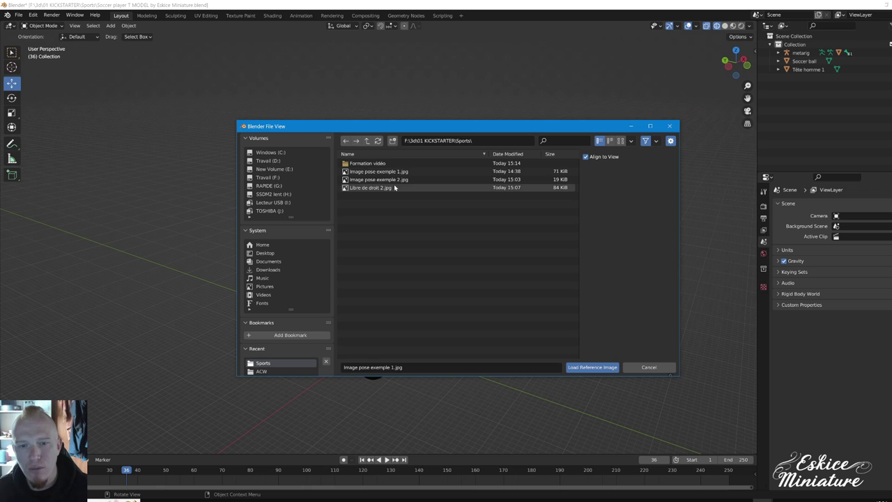
pyautogui.click(394, 181)
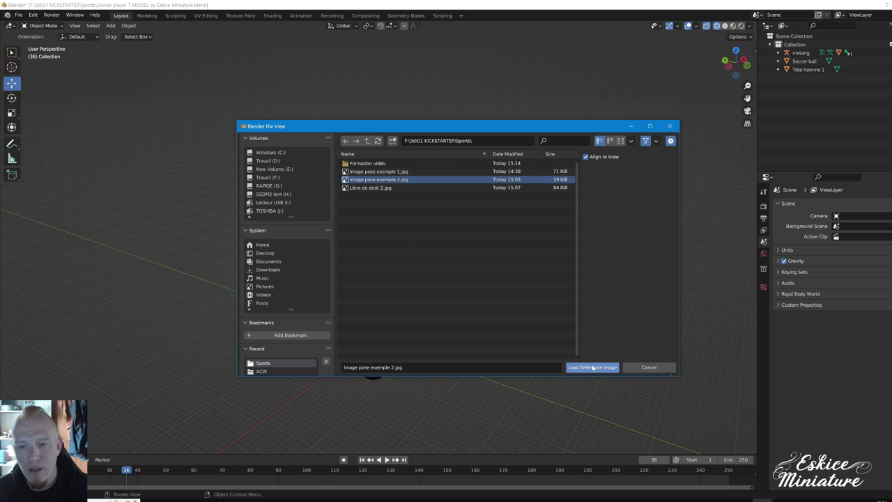
pyautogui.click(593, 367)
pyautogui.moveTo(474, 327); pyautogui.dragTo(486, 295, button='middle')
# In front orthographic view, replace the badly rotated reference with an upright Image pose exemple 2.jpg
pyautogui.click(737, 68)
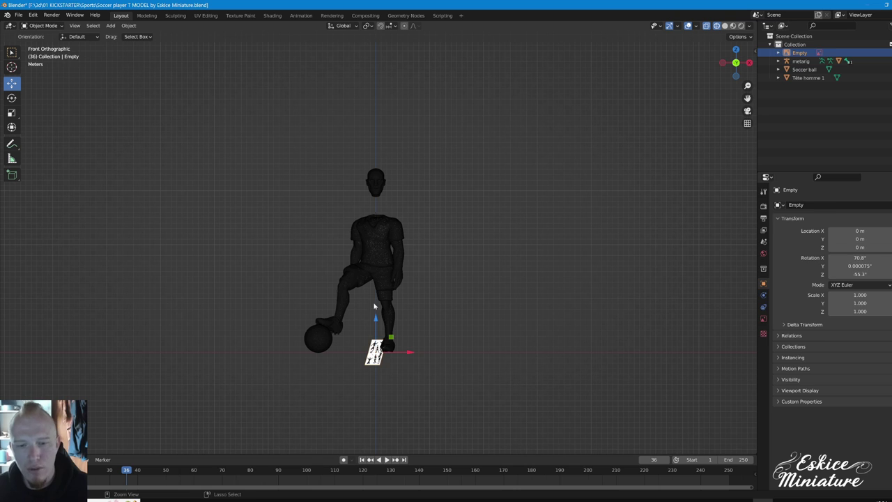
pyautogui.press('Delete')
pyautogui.hotkey('shift', 'a')
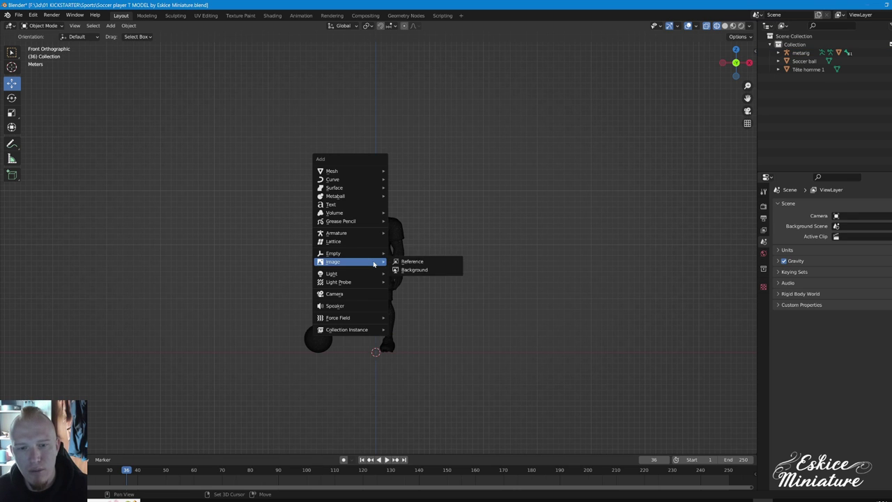
pyautogui.click(411, 262)
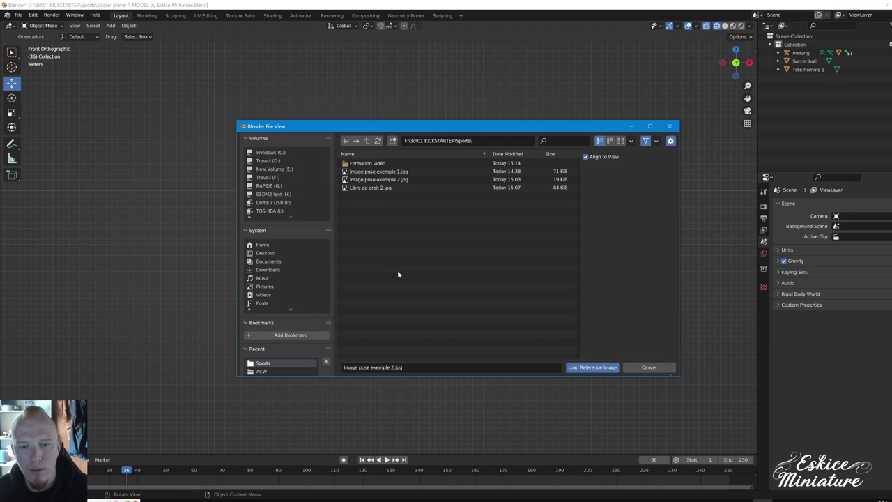
pyautogui.doubleClick(428, 185)
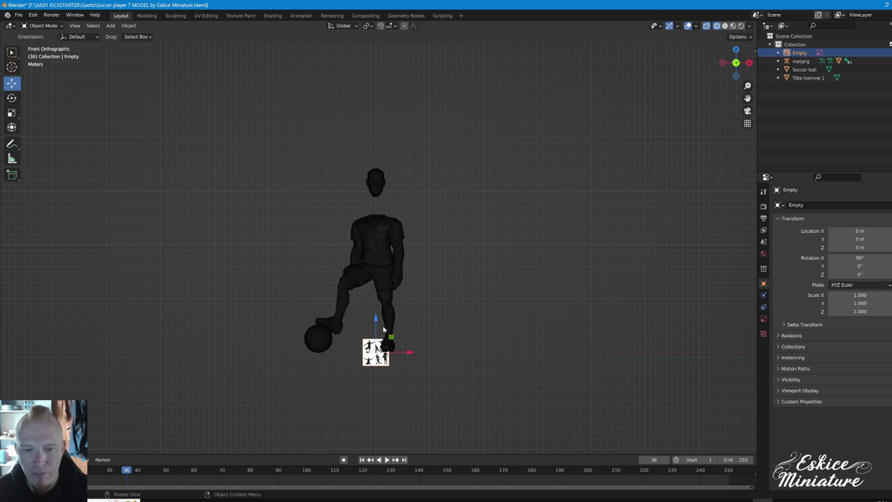
# Raise the silhouette sheet to chest height, shift it right, and scale it up several times
pyautogui.moveTo(377, 319)
pyautogui.mouseDown()
pyautogui.moveTo(413, 269)
pyautogui.moveTo(676, 260)
pyautogui.mouseUp()
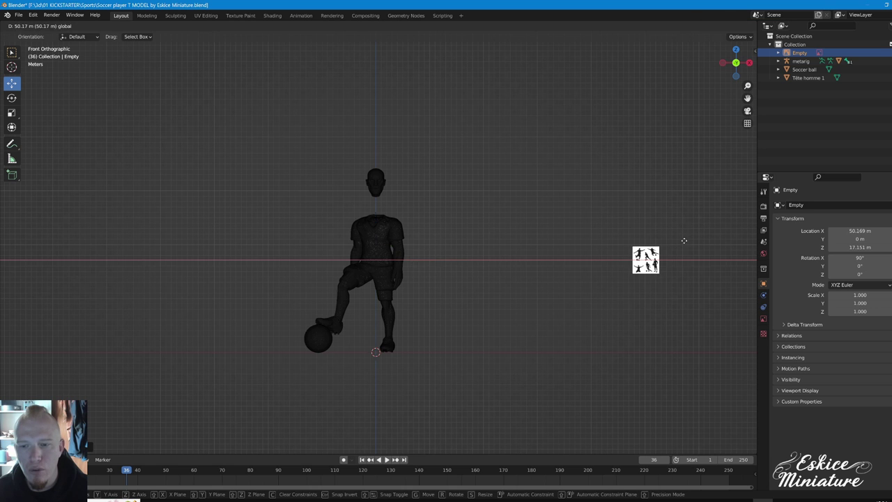
pyautogui.moveTo(676, 259)
pyautogui.keyDown('shift'); pyautogui.mouseDown(button='middle')
pyautogui.moveTo(554, 253)
pyautogui.moveTo(474, 273)
pyautogui.mouseUp(button='middle'); pyautogui.keyUp('shift')
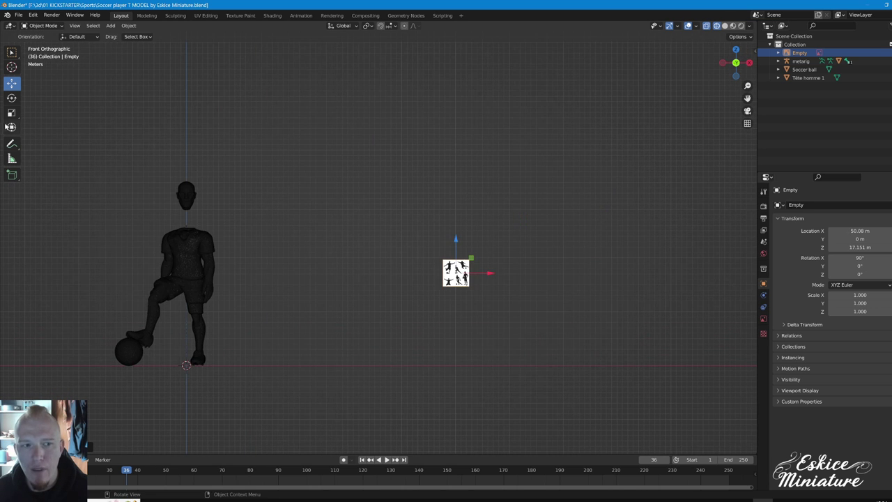
pyautogui.click(11, 114)
pyautogui.moveTo(494, 264); pyautogui.dragTo(754, 165)
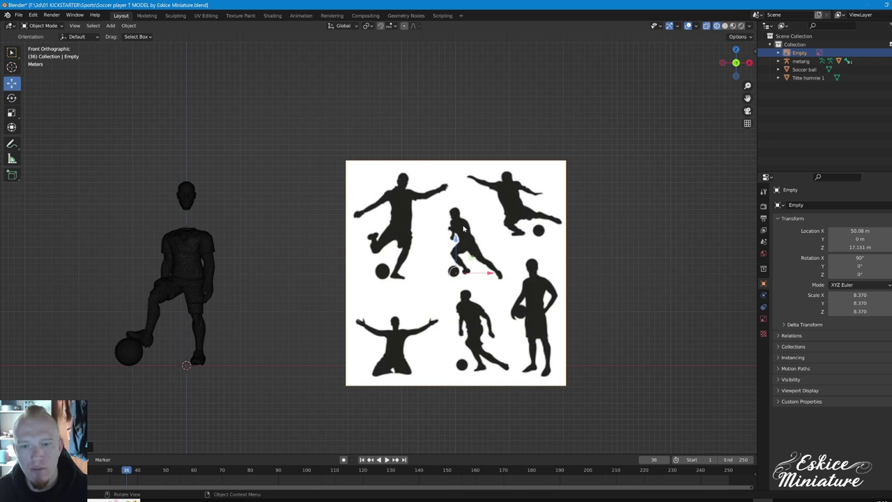
pyautogui.moveTo(455, 239); pyautogui.dragTo(453, 223)
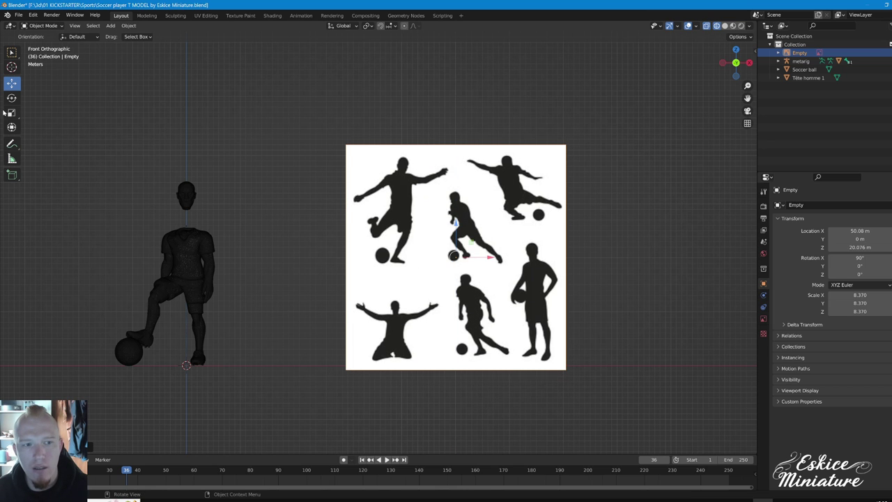
pyautogui.moveTo(484, 232); pyautogui.dragTo(213, 225)
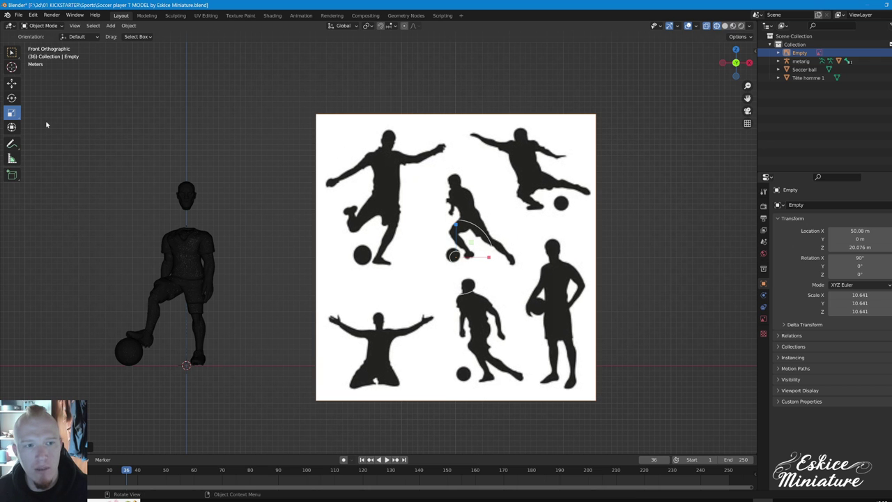
# Lift the sheet higher and push it back along Y behind the player, to X 50.08, Y 40.174, Z 24.73 m
pyautogui.click(11, 88)
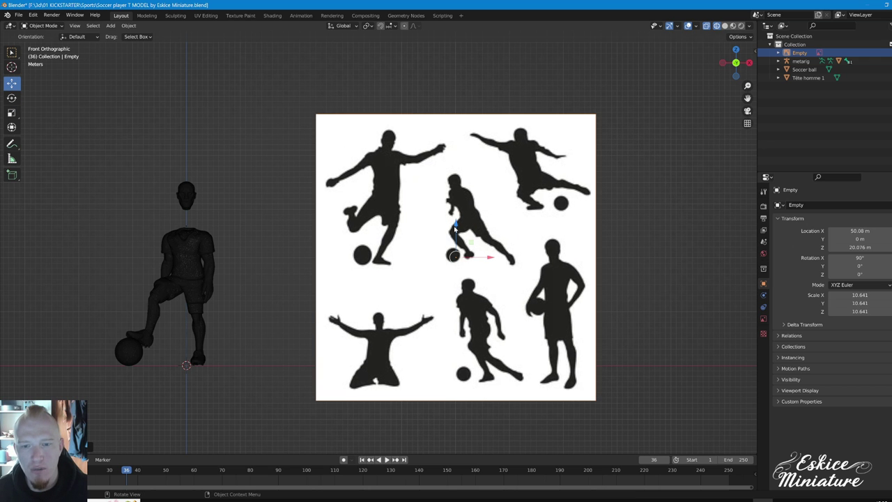
pyautogui.moveTo(453, 222); pyautogui.dragTo(454, 195)
pyautogui.moveTo(454, 196)
pyautogui.mouseDown(button='middle')
pyautogui.moveTo(435, 265)
pyautogui.moveTo(390, 268)
pyautogui.moveTo(433, 305)
pyautogui.moveTo(393, 309)
pyautogui.moveTo(360, 275)
pyautogui.moveTo(112, 128)
pyautogui.mouseUp(button='middle')
pyautogui.press('g')
pyautogui.press('y')
pyautogui.click(398, 265)
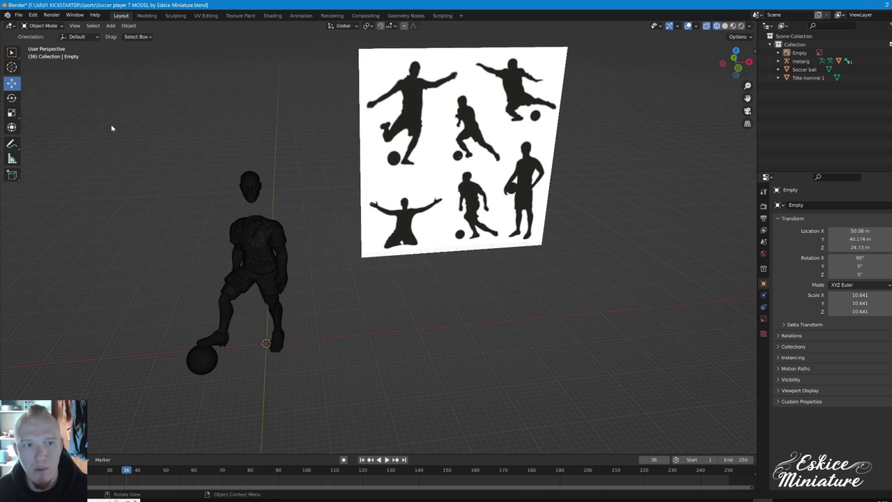
pyautogui.click(43, 26)
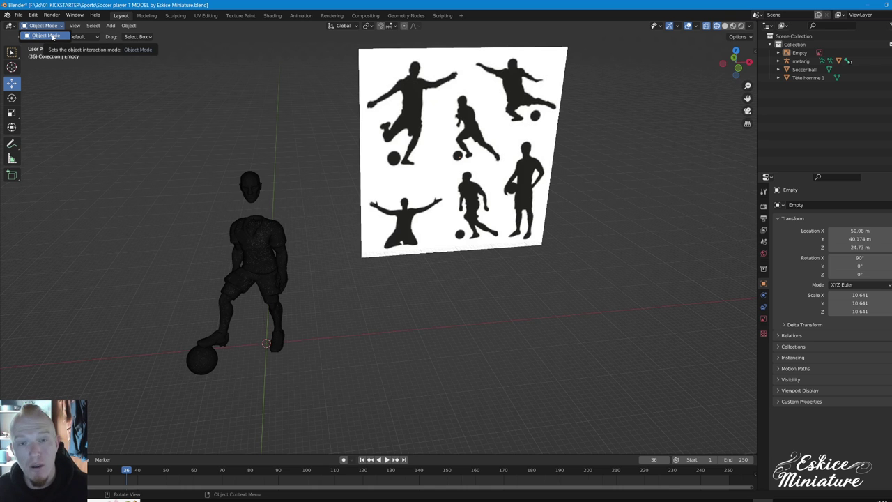
pyautogui.click(53, 35)
# Box-select the posed player's rig and body, copy-paste them, and select the new metarig.001
pyautogui.moveTo(298, 220); pyautogui.dragTo(285, 226, button='middle')
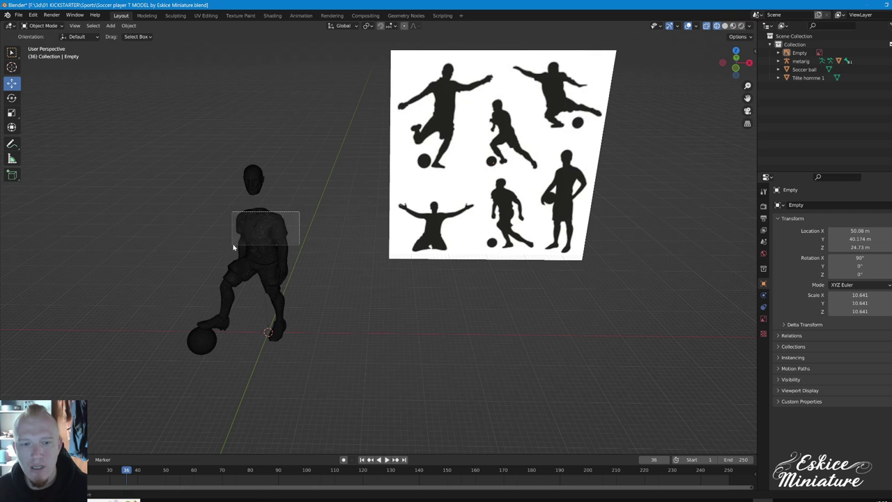
pyautogui.moveTo(300, 215); pyautogui.dragTo(233, 249)
pyautogui.moveTo(324, 272); pyautogui.dragTo(329, 287, button='middle')
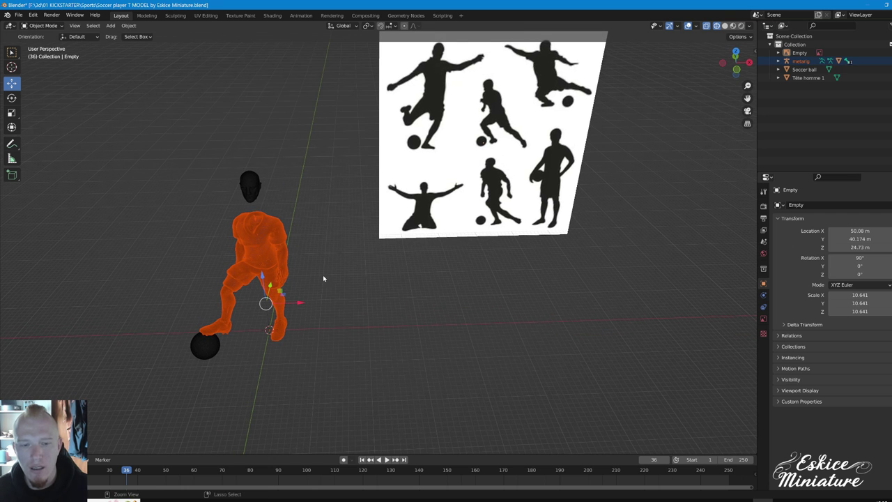
pyautogui.hotkey('ctrl', 'c')
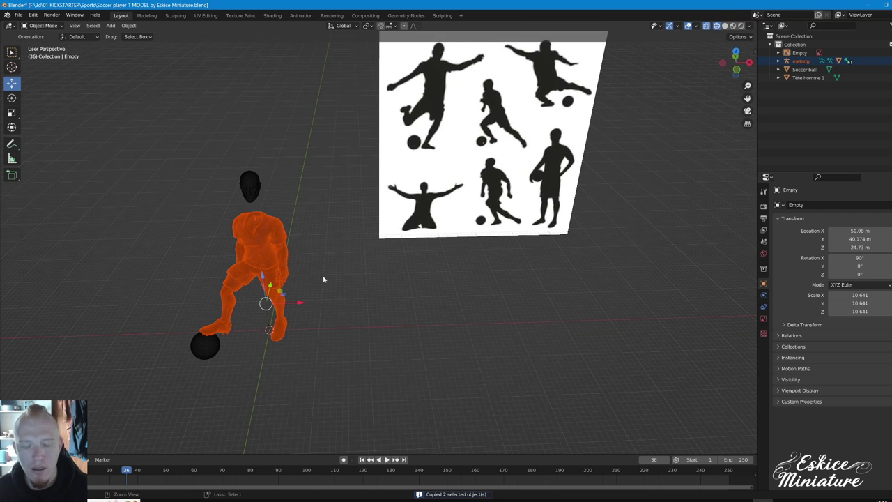
pyautogui.hotkey('ctrl', 'v')
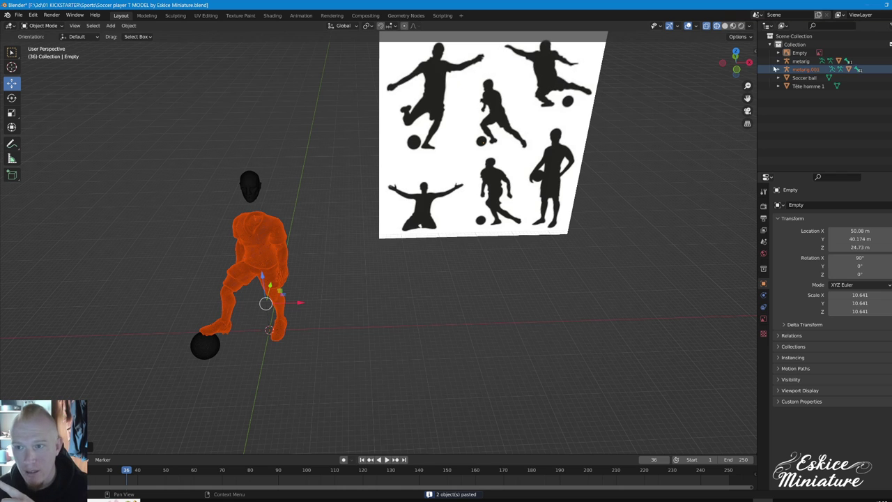
pyautogui.click(798, 72)
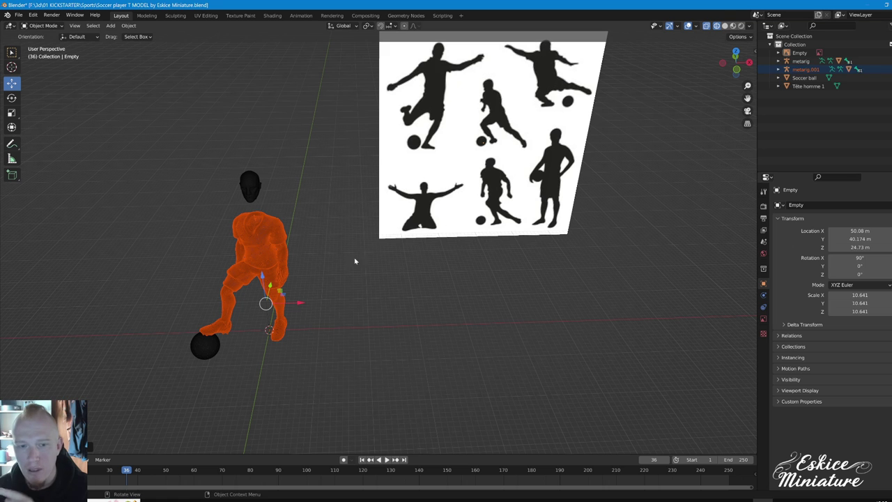
# Move the duplicate player right of the original to X 37.668 m
pyautogui.moveTo(302, 305); pyautogui.dragTo(487, 326)
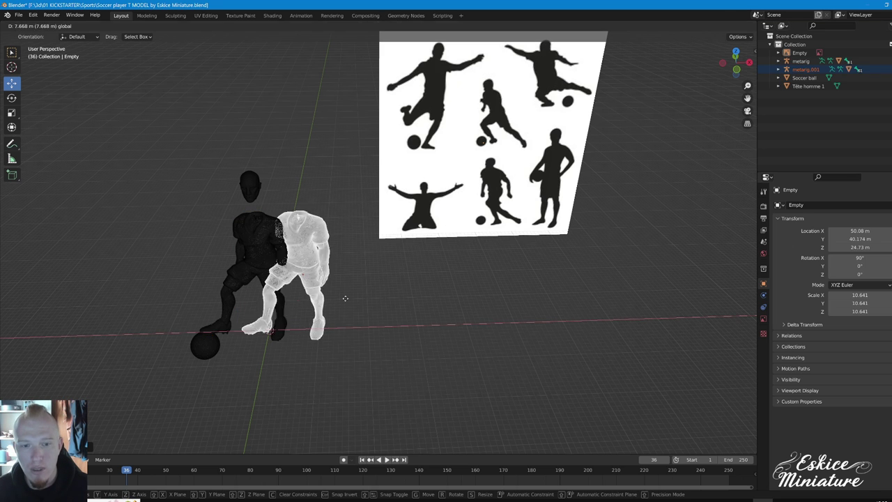
pyautogui.click(418, 365)
pyautogui.moveTo(418, 364)
pyautogui.mouseDown(button='middle')
pyautogui.moveTo(472, 349)
pyautogui.moveTo(437, 304)
pyautogui.mouseUp(button='middle')
# Select metarig.001, switch it to Pose Mode, and orbit so the silhouette sheet faces the view
pyautogui.click(446, 278)
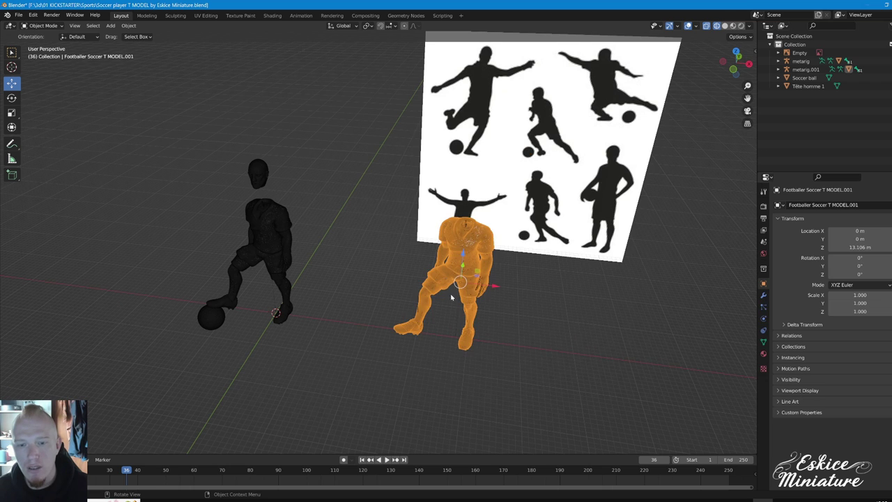
pyautogui.click(466, 224)
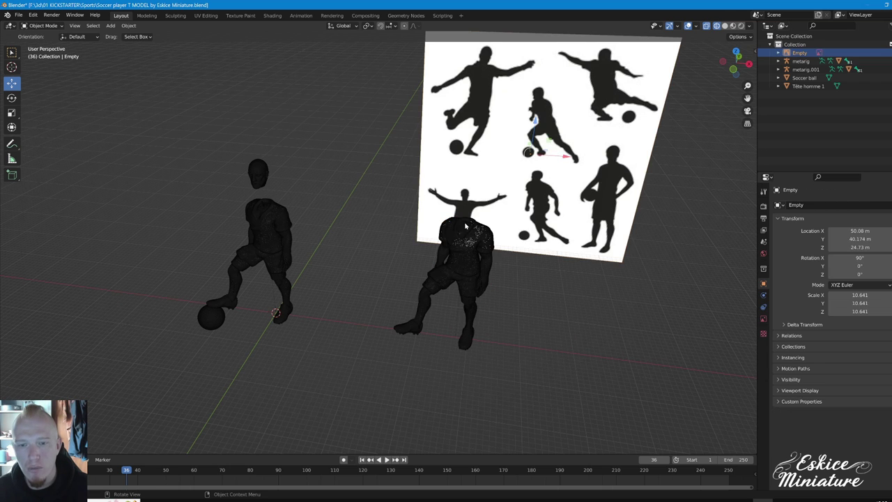
pyautogui.click(55, 30)
pyautogui.click(44, 54)
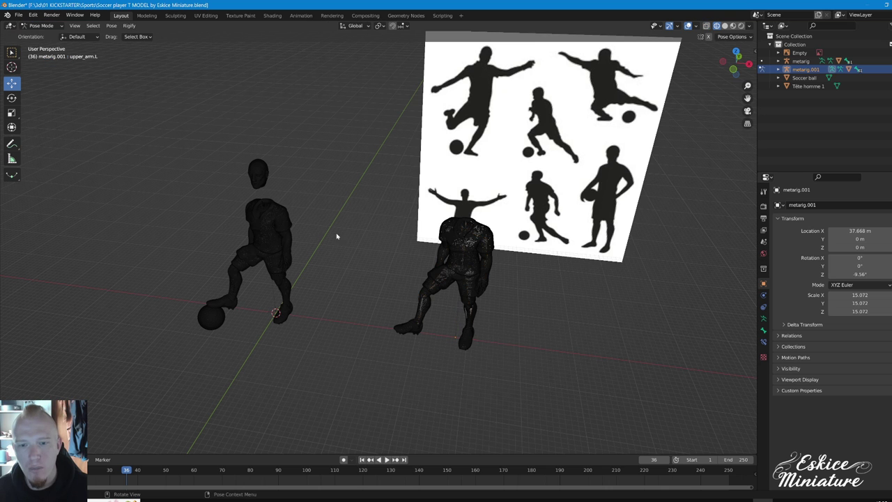
pyautogui.moveTo(442, 282); pyautogui.dragTo(396, 247, button='middle')
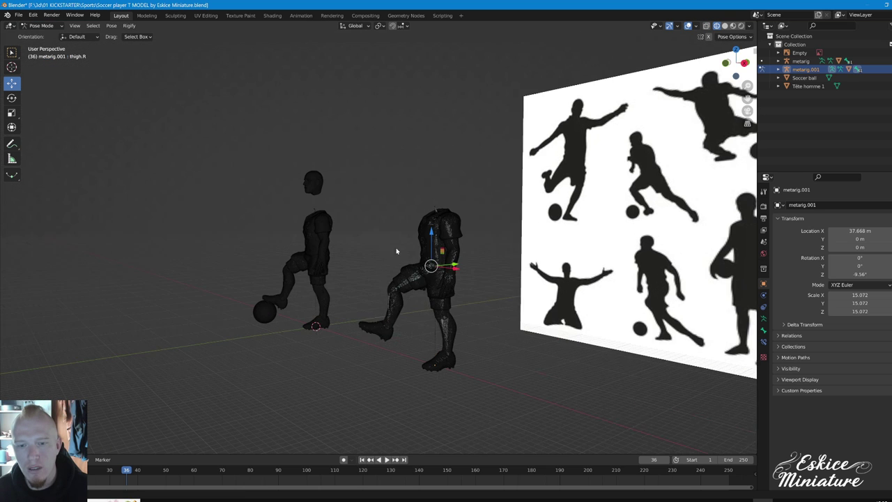
pyautogui.moveTo(370, 376)
pyautogui.mouseDown(button='middle')
pyautogui.moveTo(436, 378)
pyautogui.moveTo(423, 348)
pyautogui.moveTo(506, 314)
pyautogui.mouseUp(button='middle')
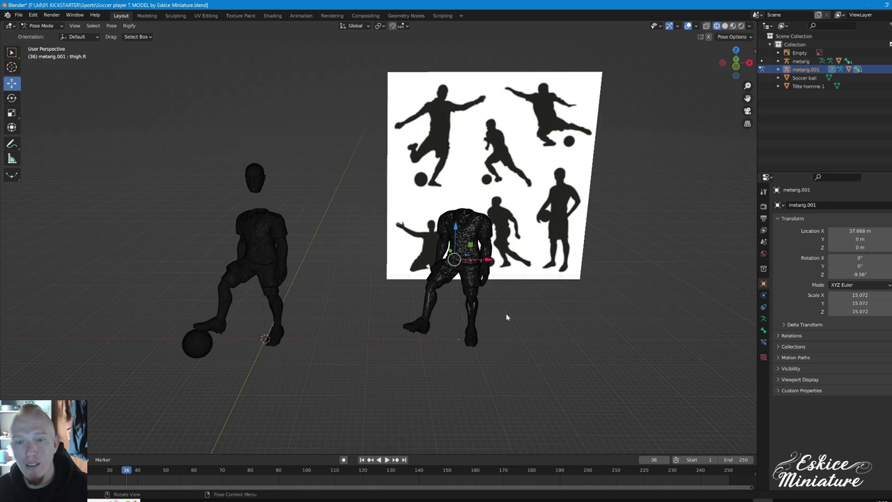